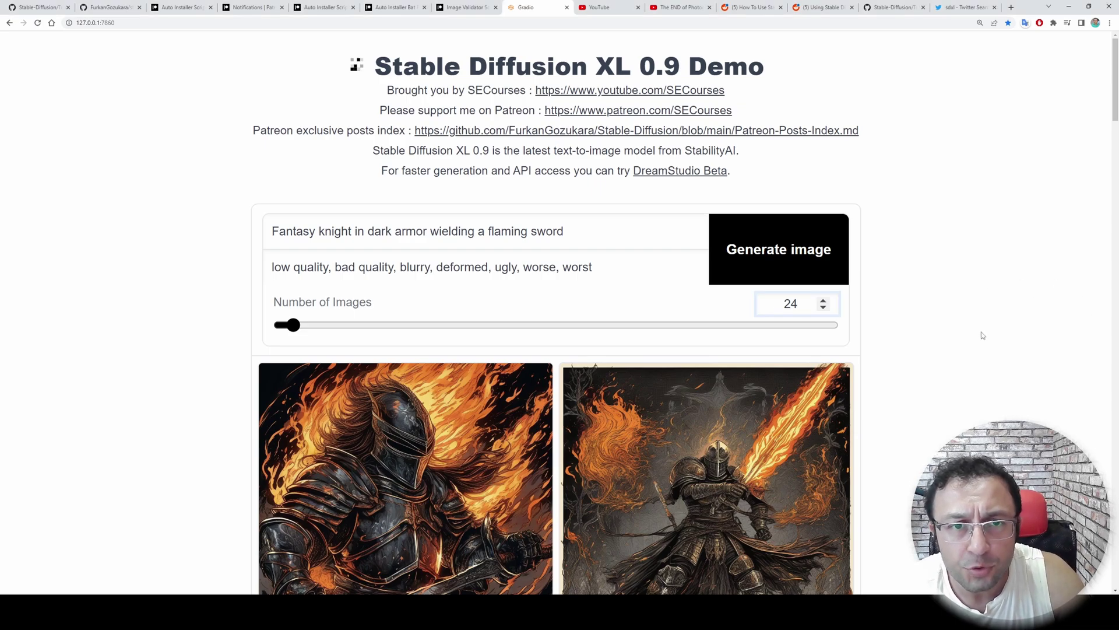
Raise the Number of Images slider to 83
scroll(977, 361, "down", 3)
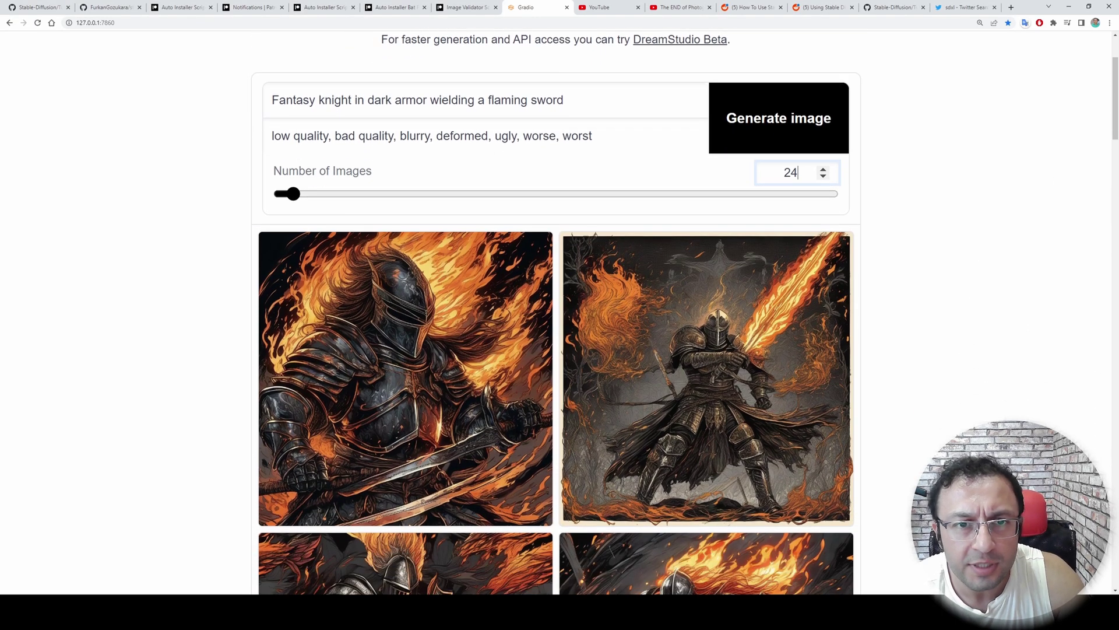
scroll(557, 349, "down", 2)
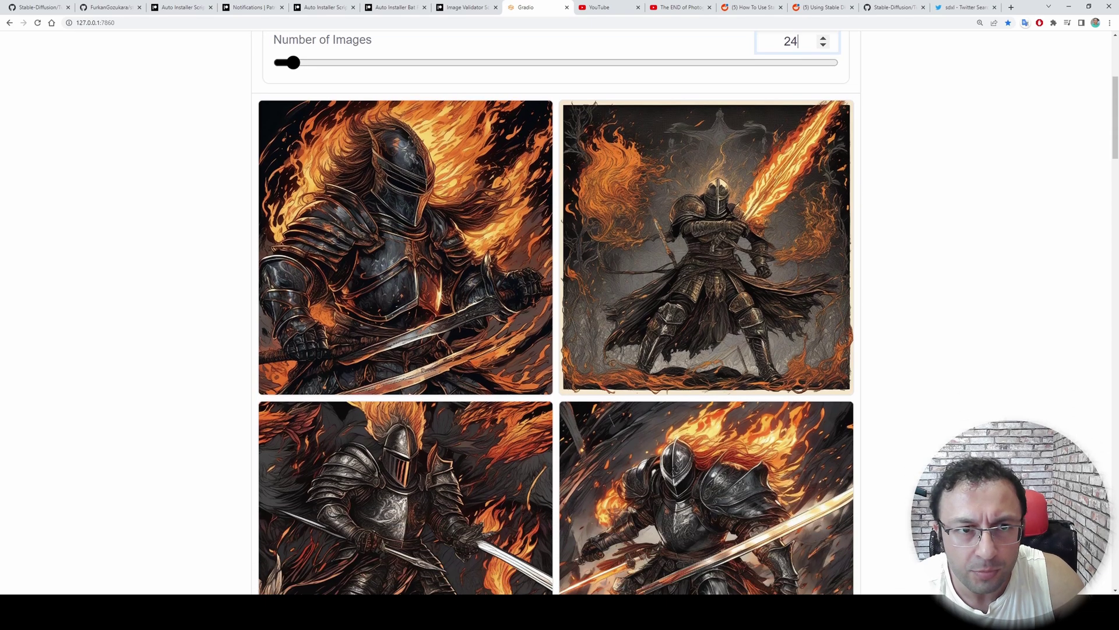
scroll(557, 315, "up", 2)
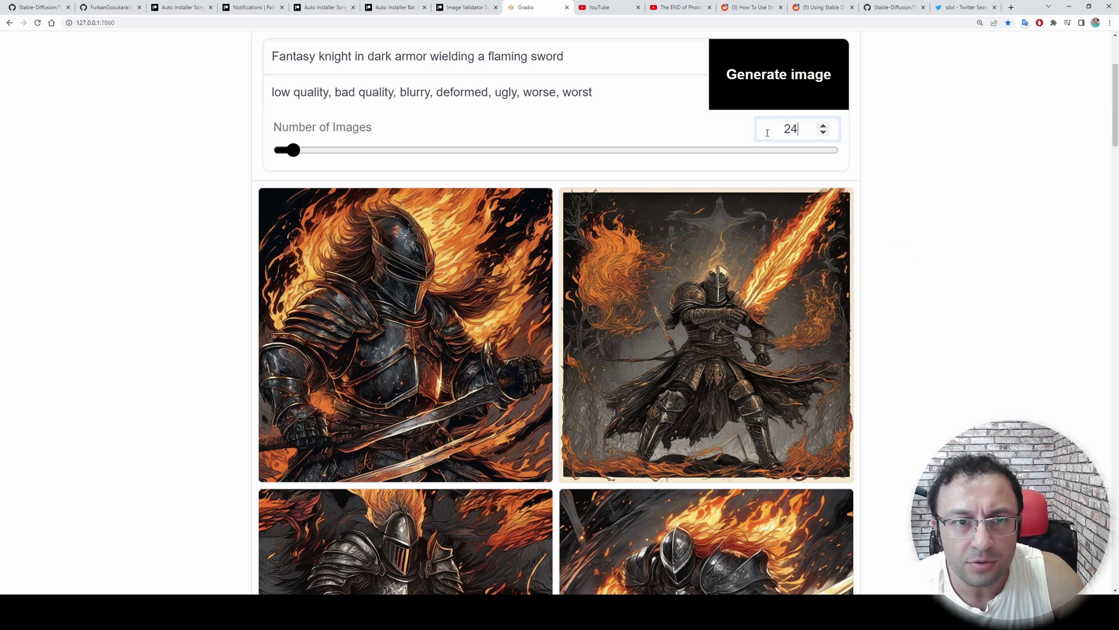
mouse_move(293, 150)
left_mouse_down()
mouse_move(340, 150)
mouse_move(297, 151)
left_mouse_up()
Scroll through the generated gallery and expand Advanced settings to show Steps, Refiner Steps and Guidance Scale
scroll(883, 415, "down", 18)
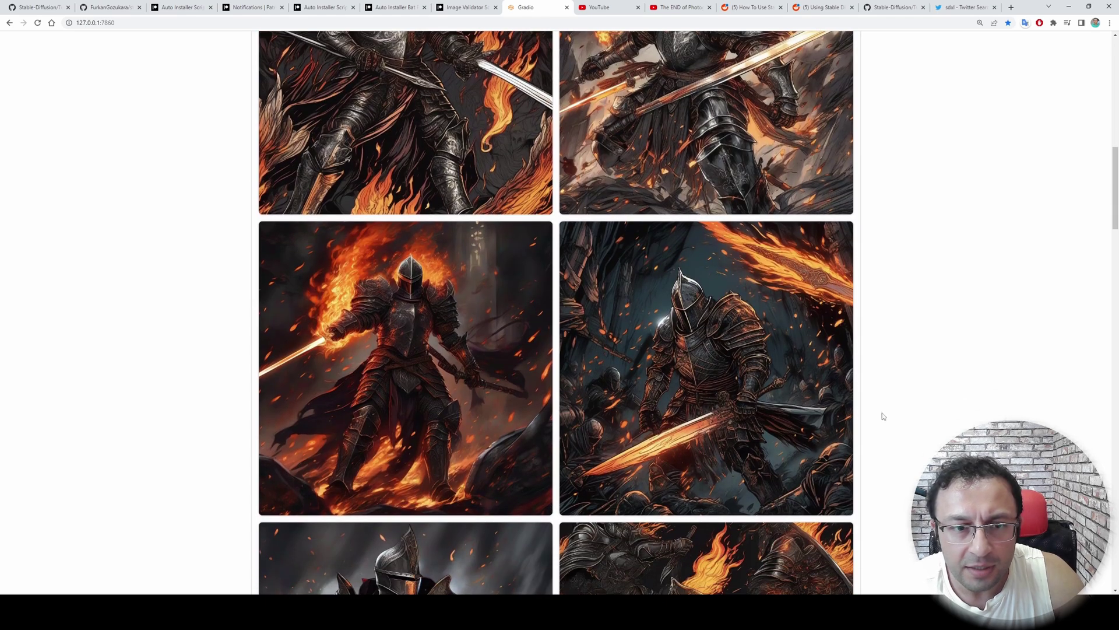
scroll(881, 463, "down", 4)
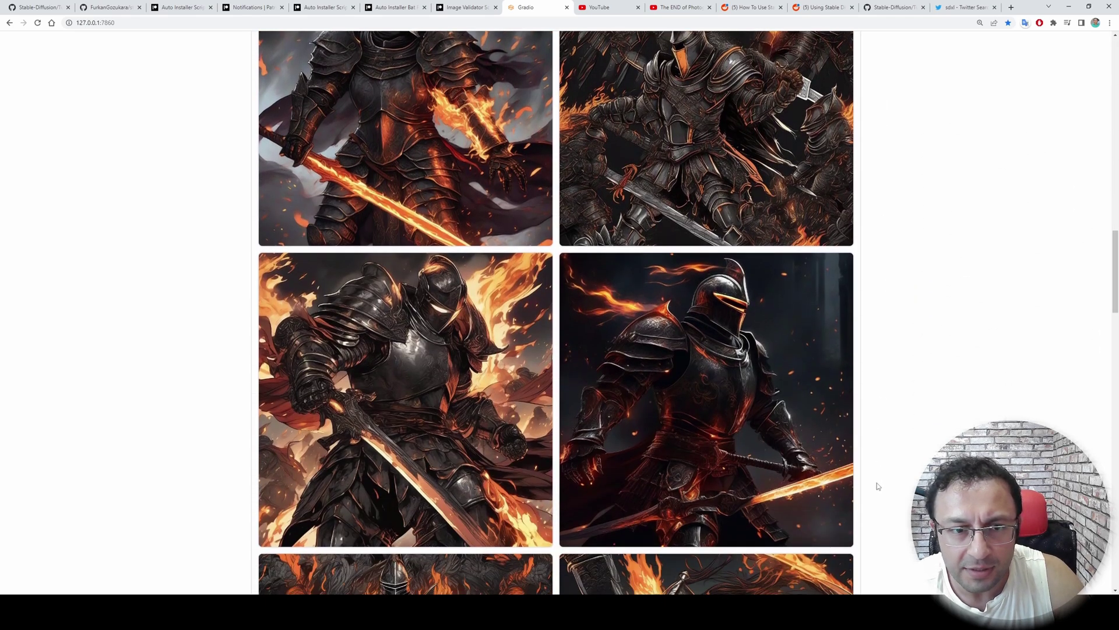
scroll(961, 426, "down", 11)
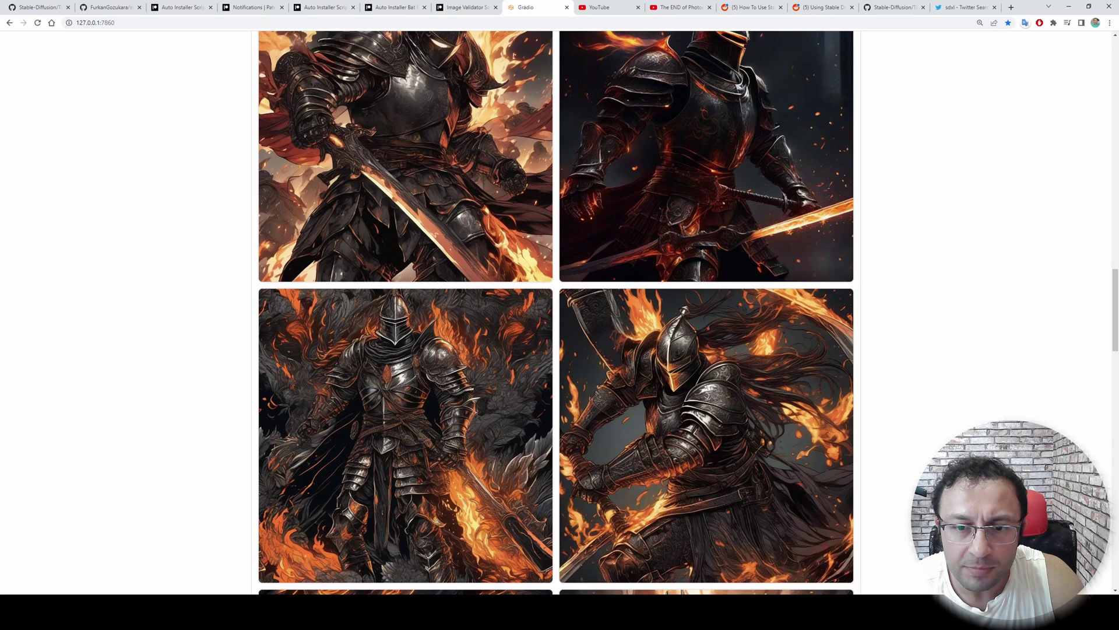
scroll(556, 312, "down", 8)
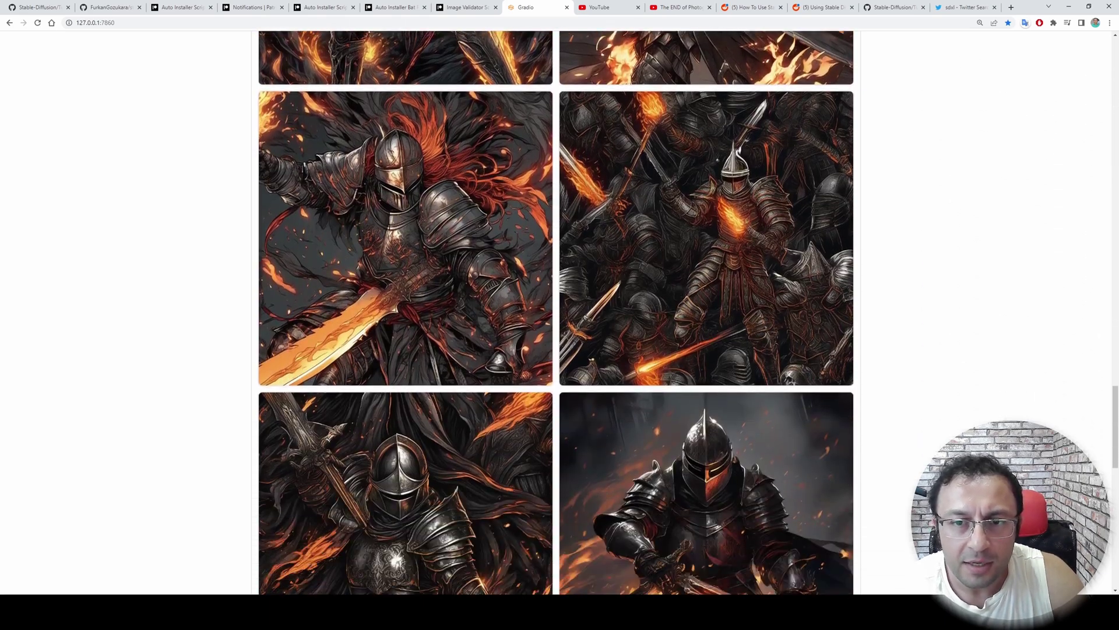
scroll(903, 492, "down", 7)
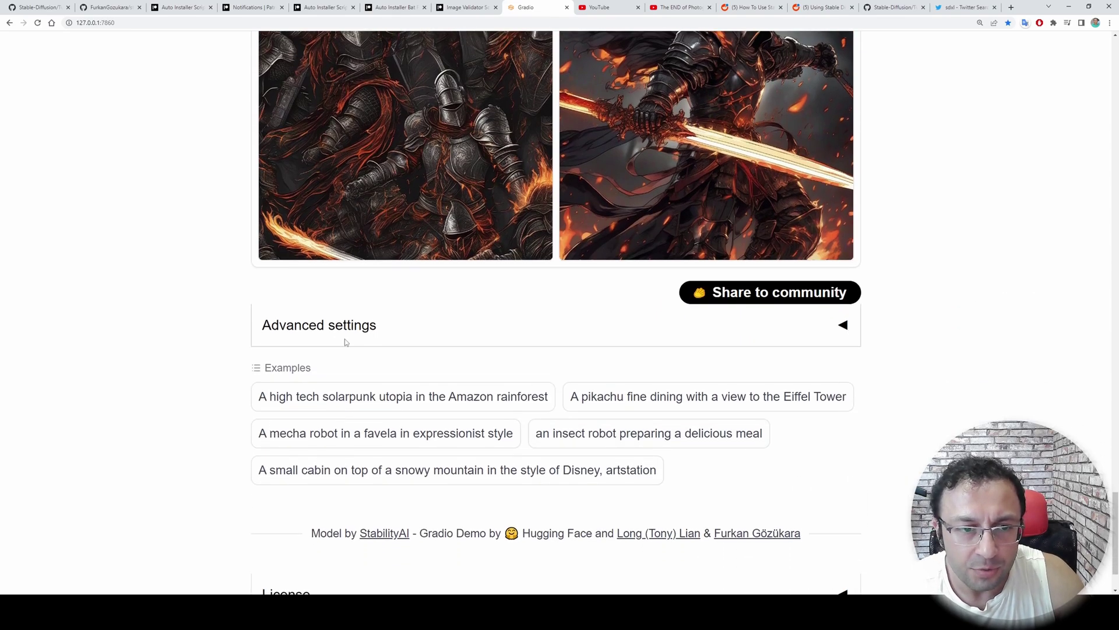
left_click(303, 325)
scroll(83, 330, "down", 2)
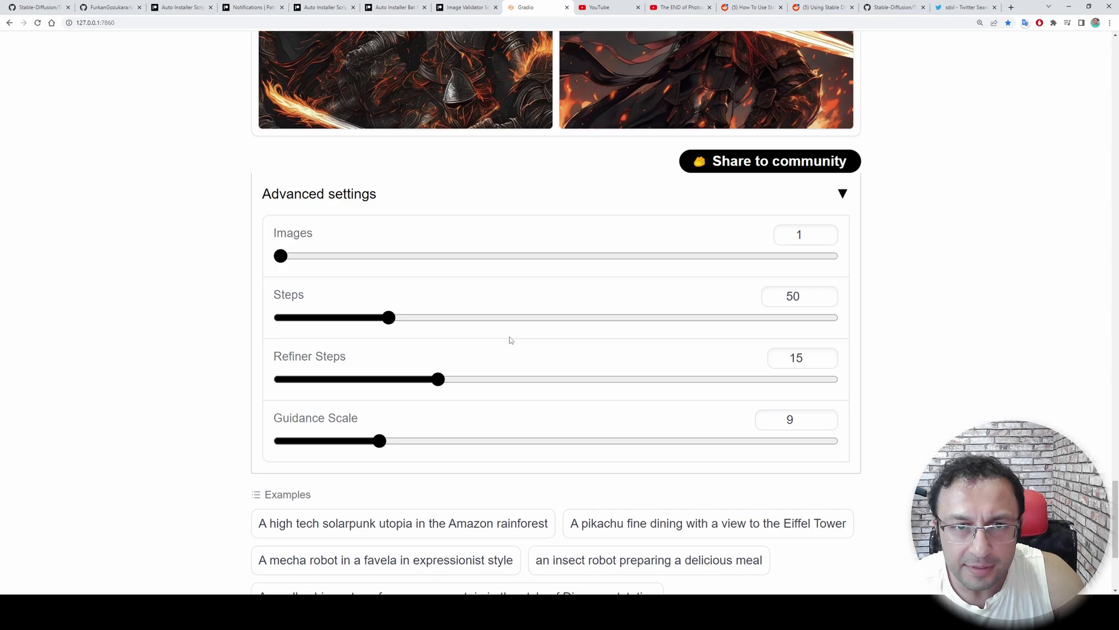
scroll(946, 352, "down", 1)
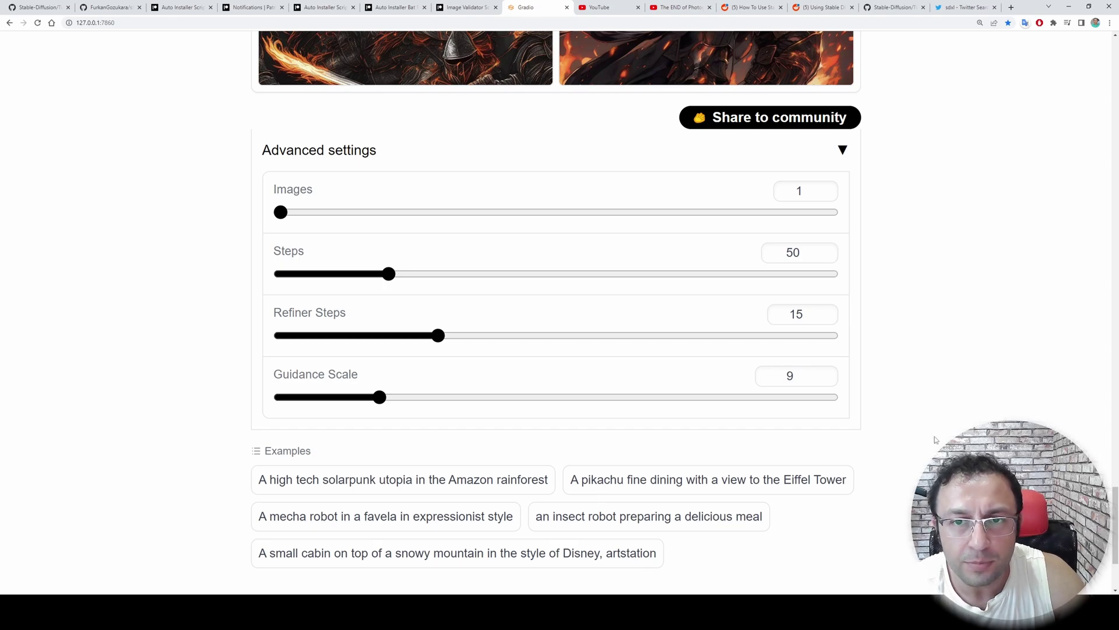
scroll(922, 409, "up", 5)
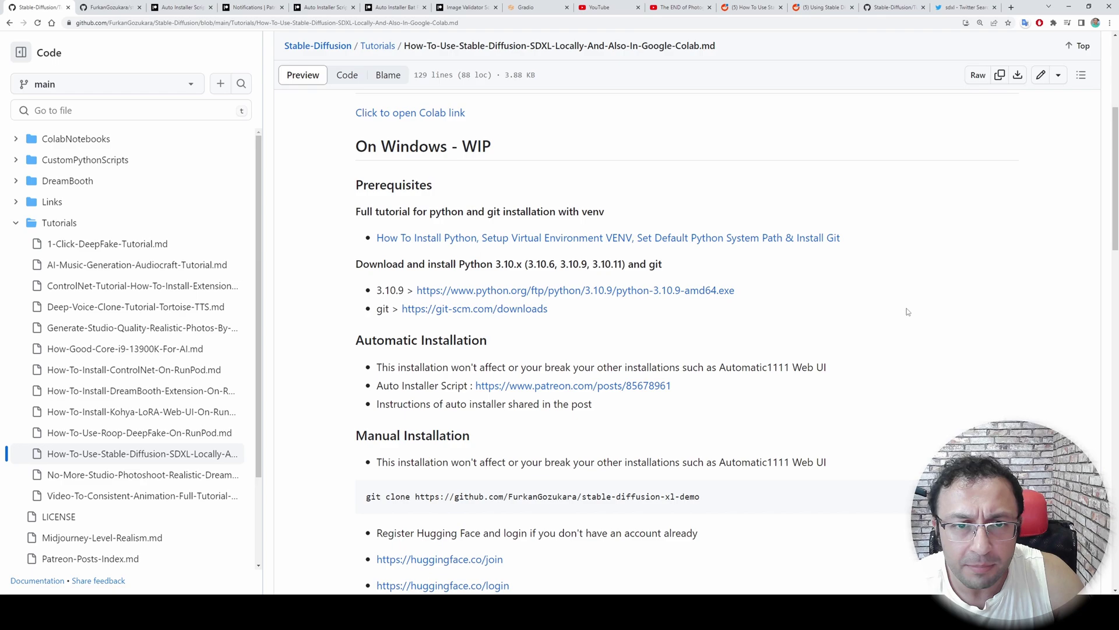
scroll(905, 309, "down", 1)
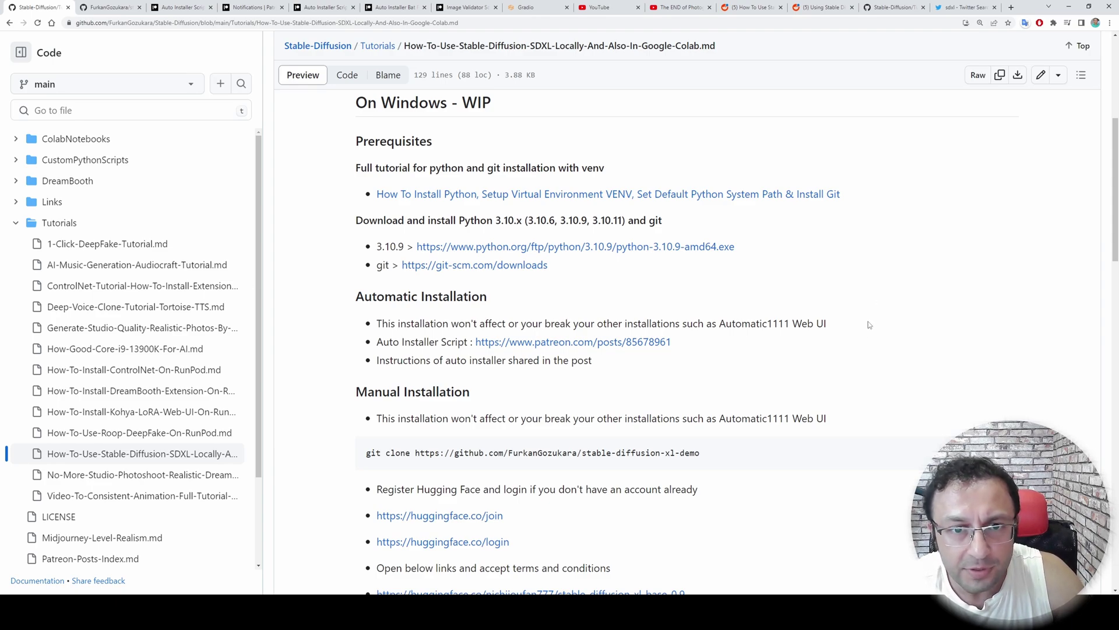
scroll(869, 338, "down", 1)
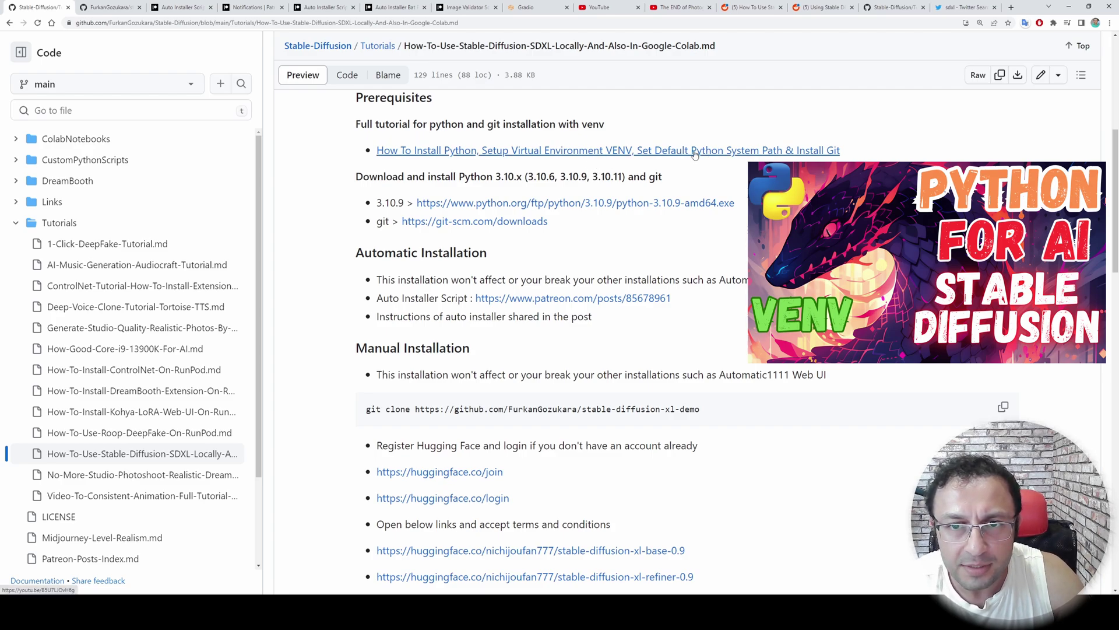
scroll(758, 291, "down", 2)
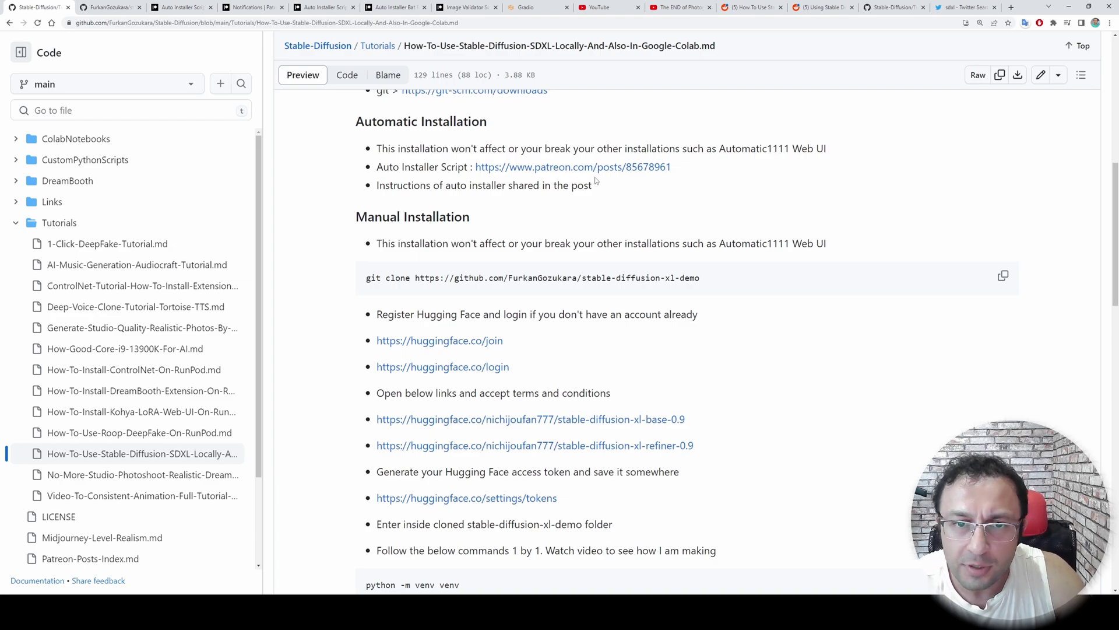
Download install.bat and run.bat from the Patreon SDXL auto installer post
left_click(519, 168)
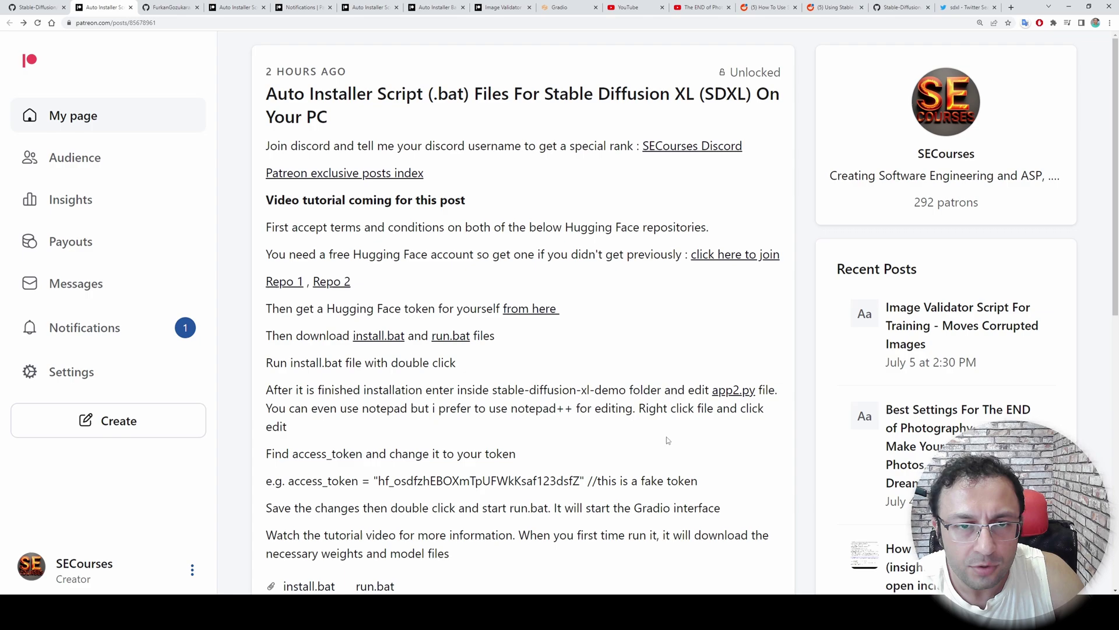
scroll(668, 440, "down", 3)
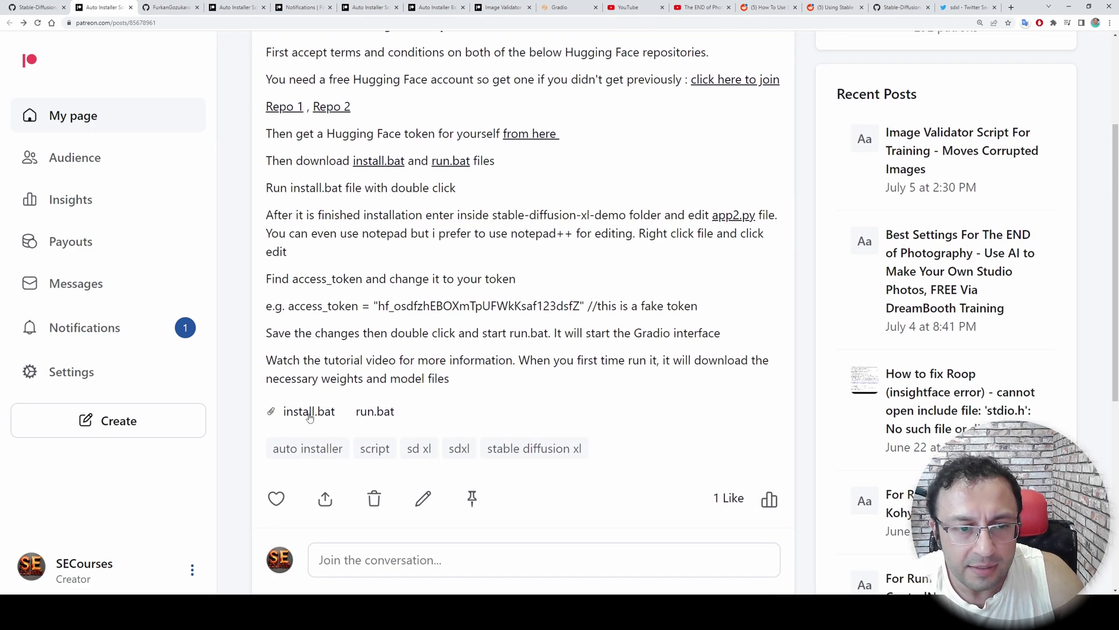
left_click(309, 417)
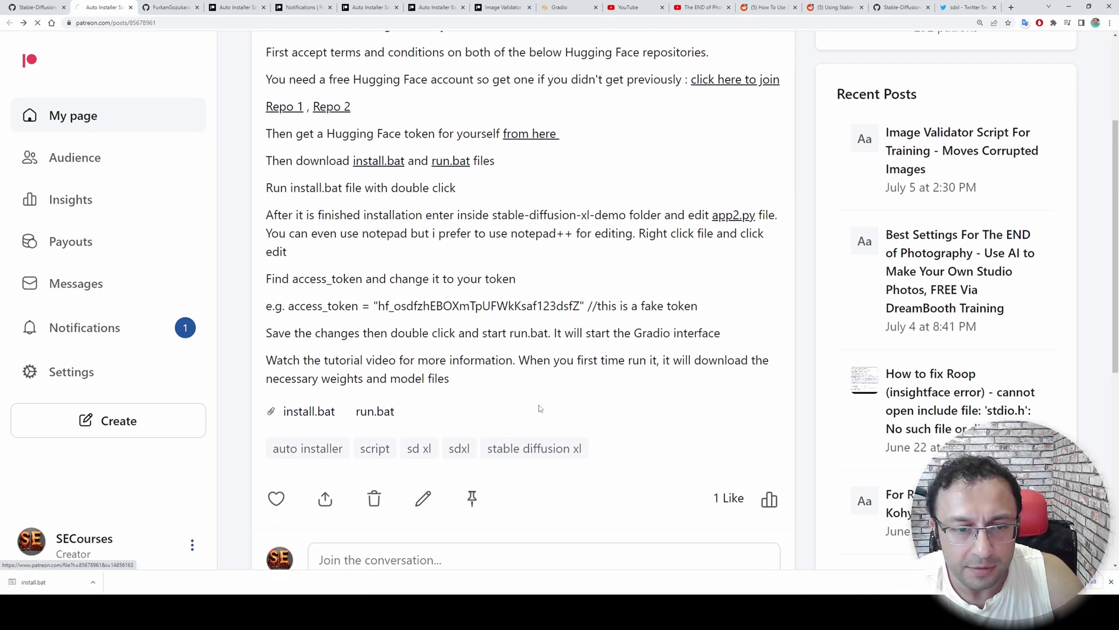
left_click(35, 7)
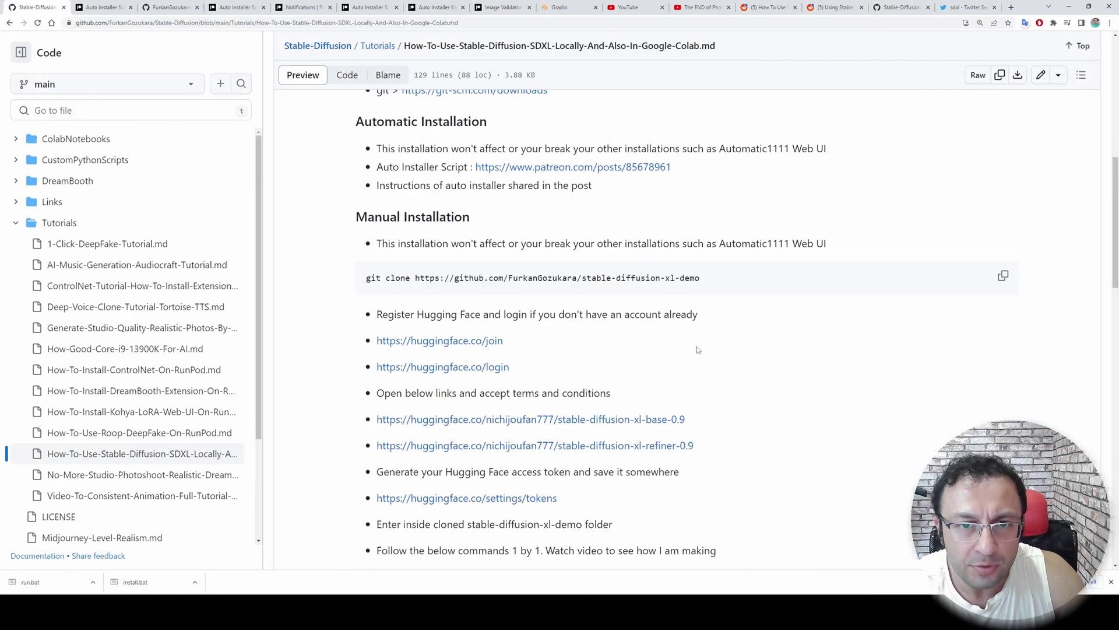
Copy the downloaded install.bat and run.bat into a new C:\auto sdxl folder
left_click(93, 582)
left_click(117, 554)
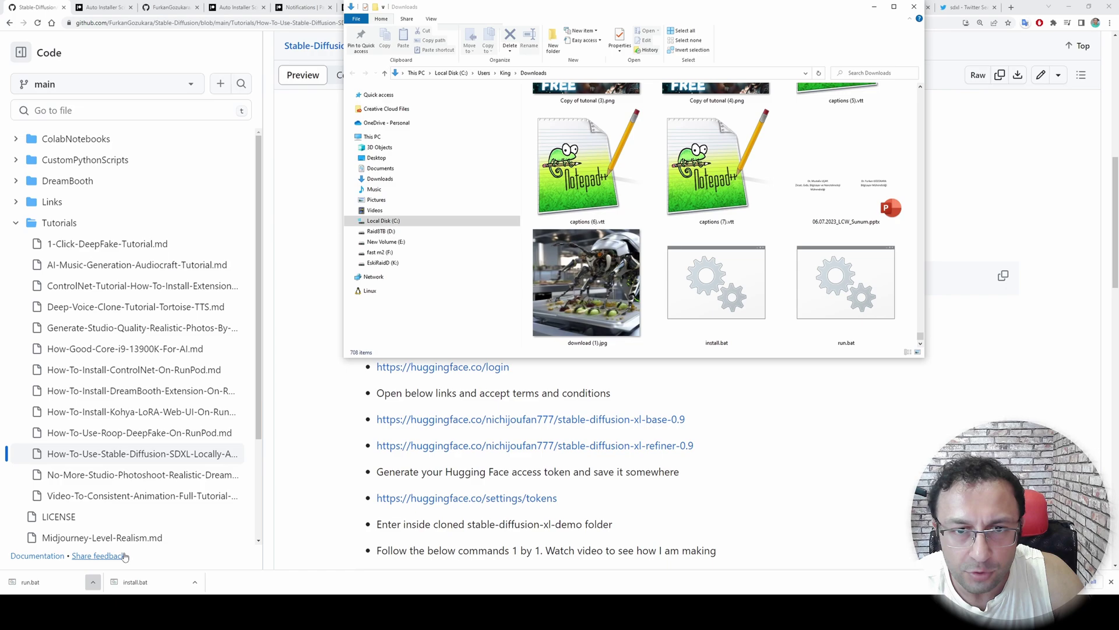
left_click(745, 301, "ctrl")
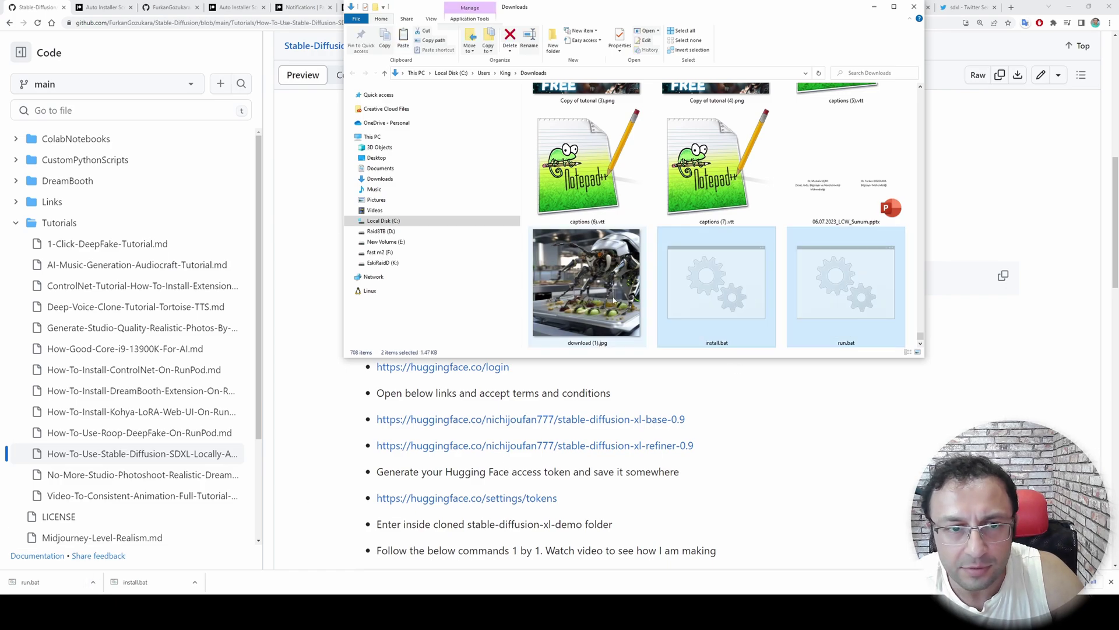
key("super+Up")
key("ctrl+shift+n")
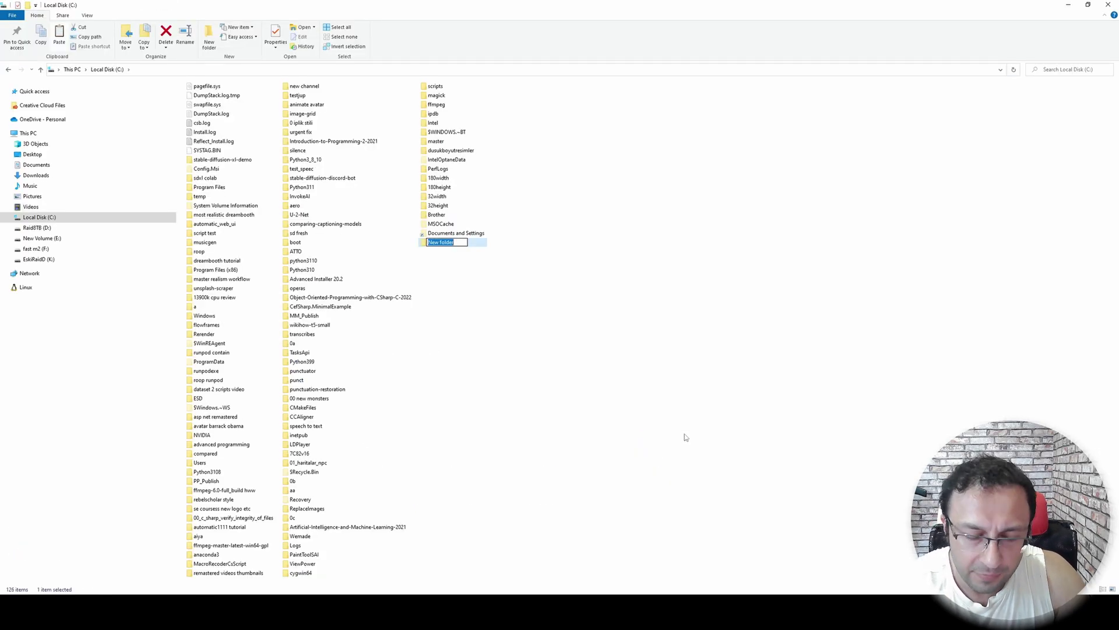
type("auto sdxl")
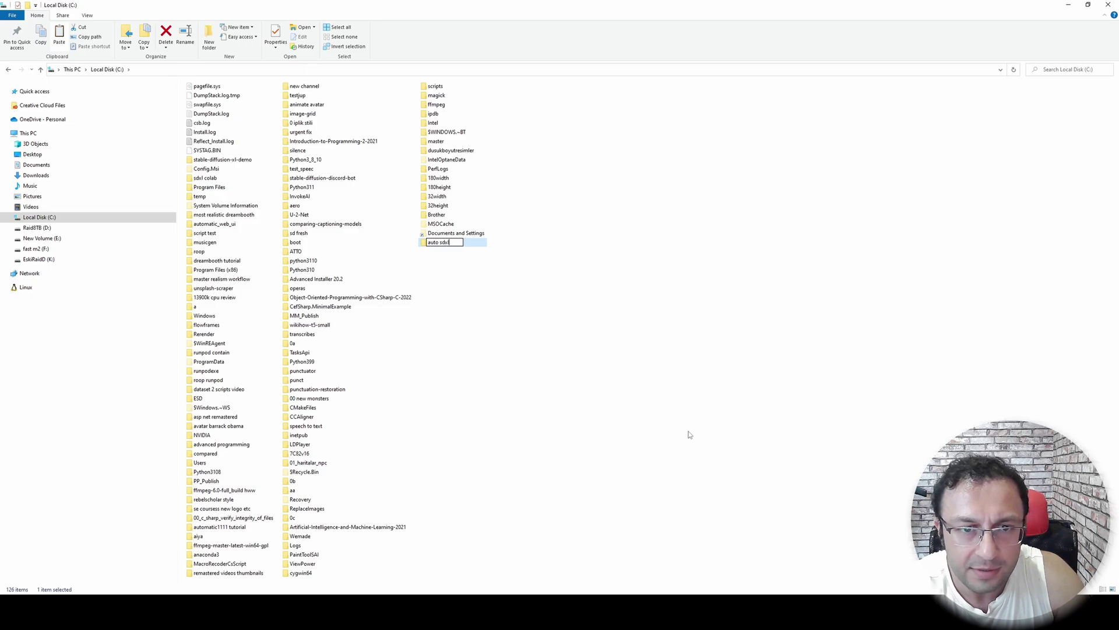
key("Return")
key("ctrl+v")
Run install.bat, allowing it past the SmartScreen warning
left_click(292, 155)
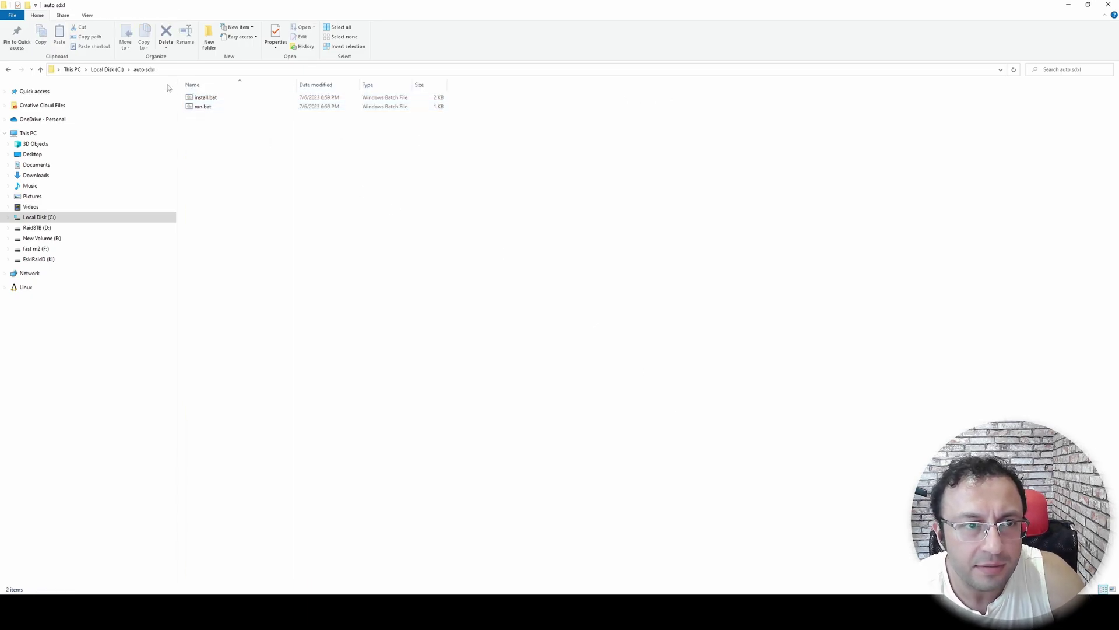
double_click(204, 98)
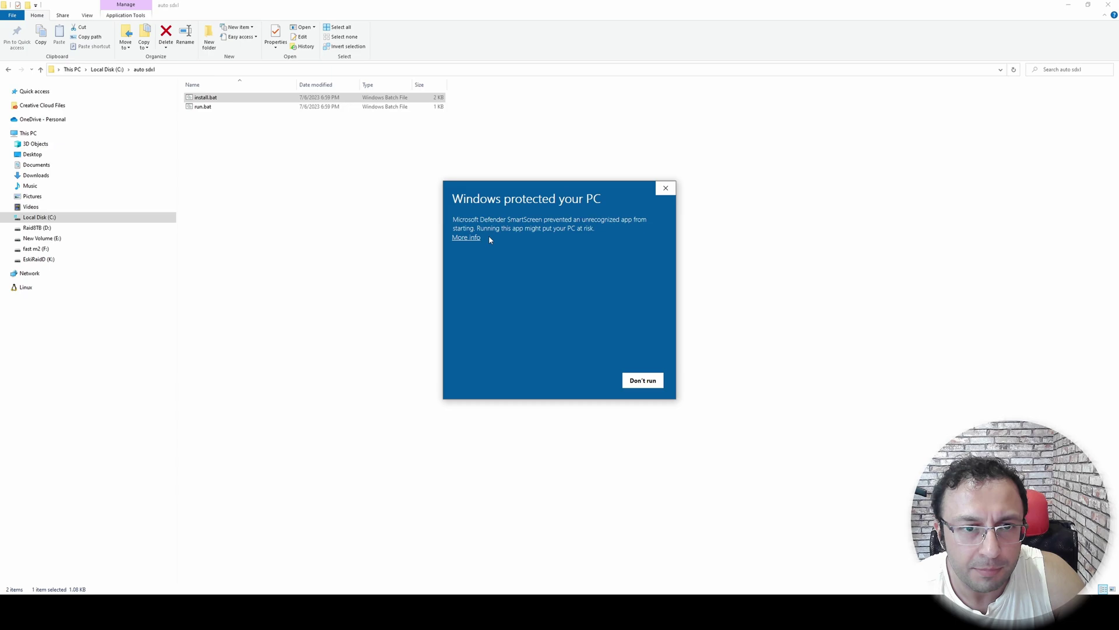
left_click(465, 238)
left_click(596, 381)
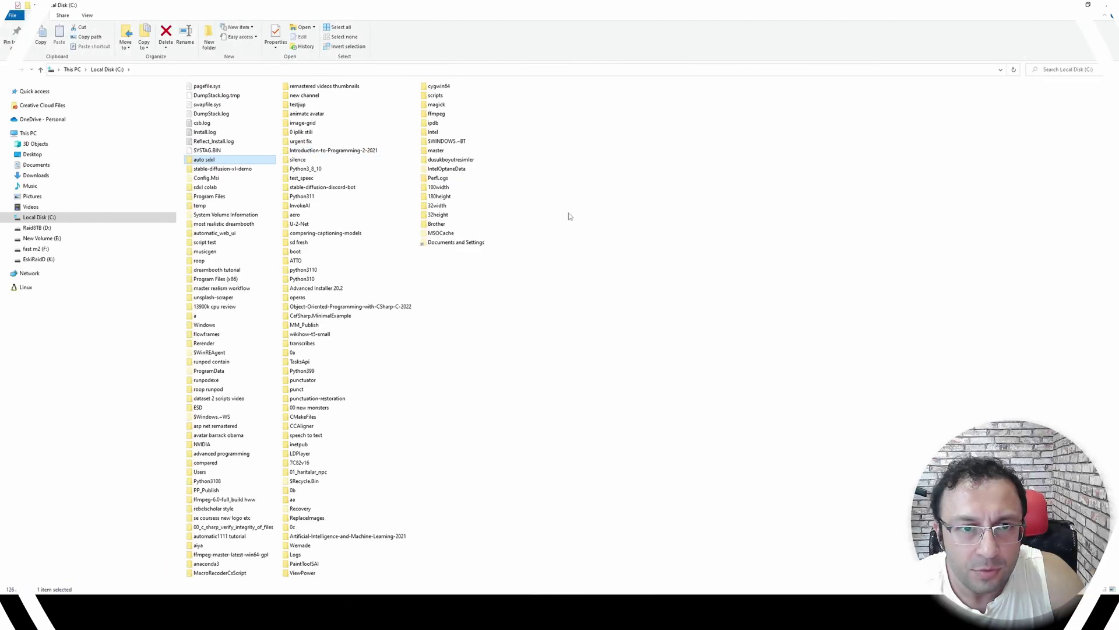
Create an empty 'sdxl manual' folder on C: and return to the GitHub tutorial
right_click(546, 211)
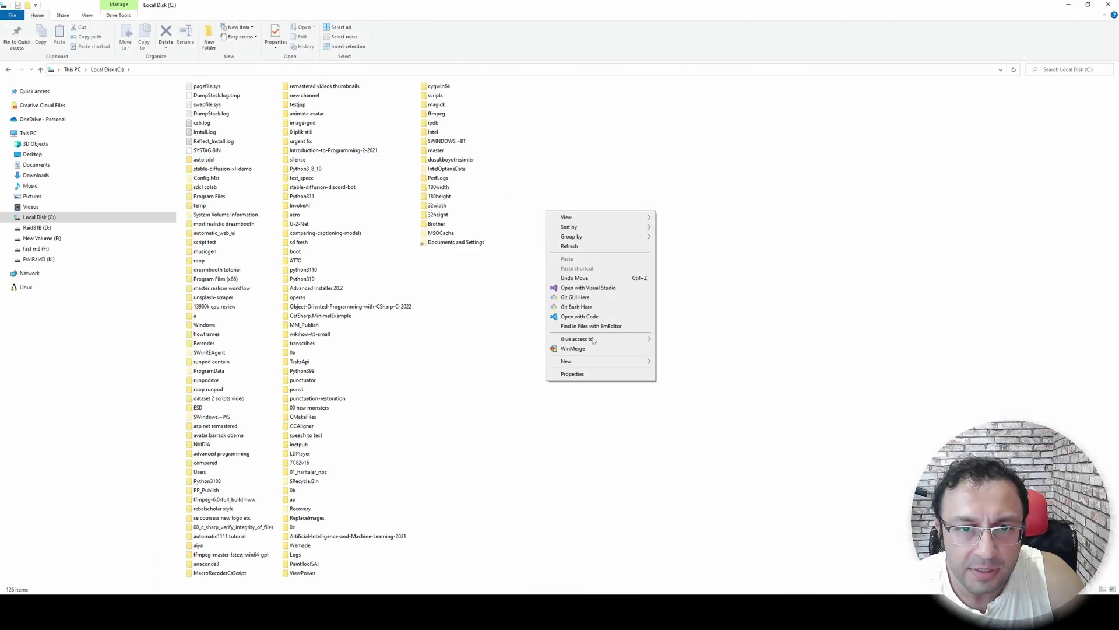
left_click(676, 362)
type("sd")
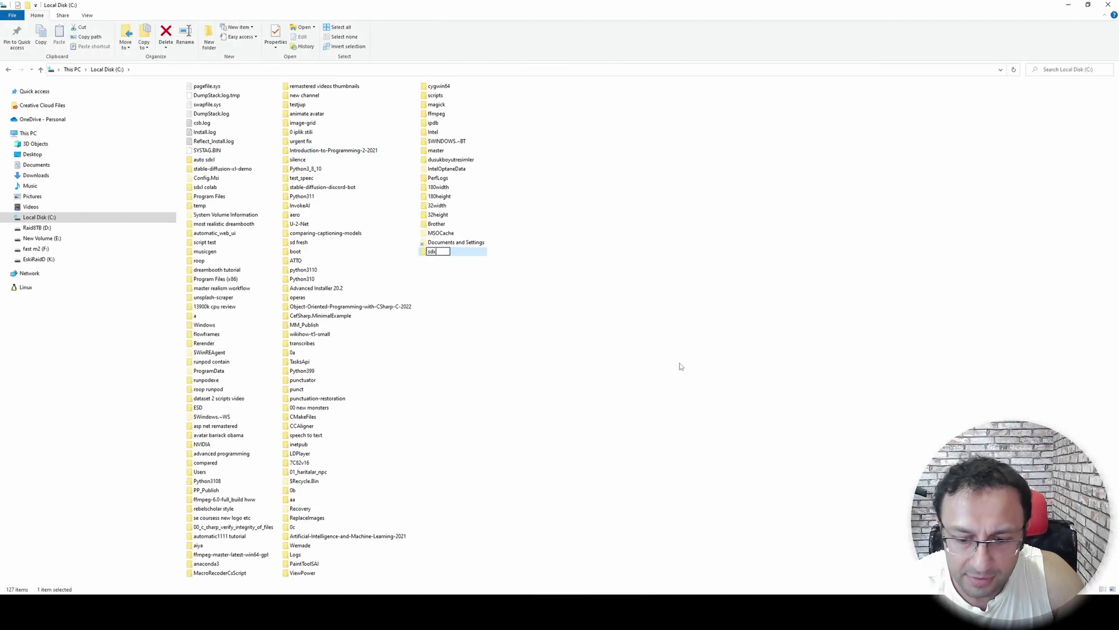
type("xl manual")
key("Return")
key("Return")
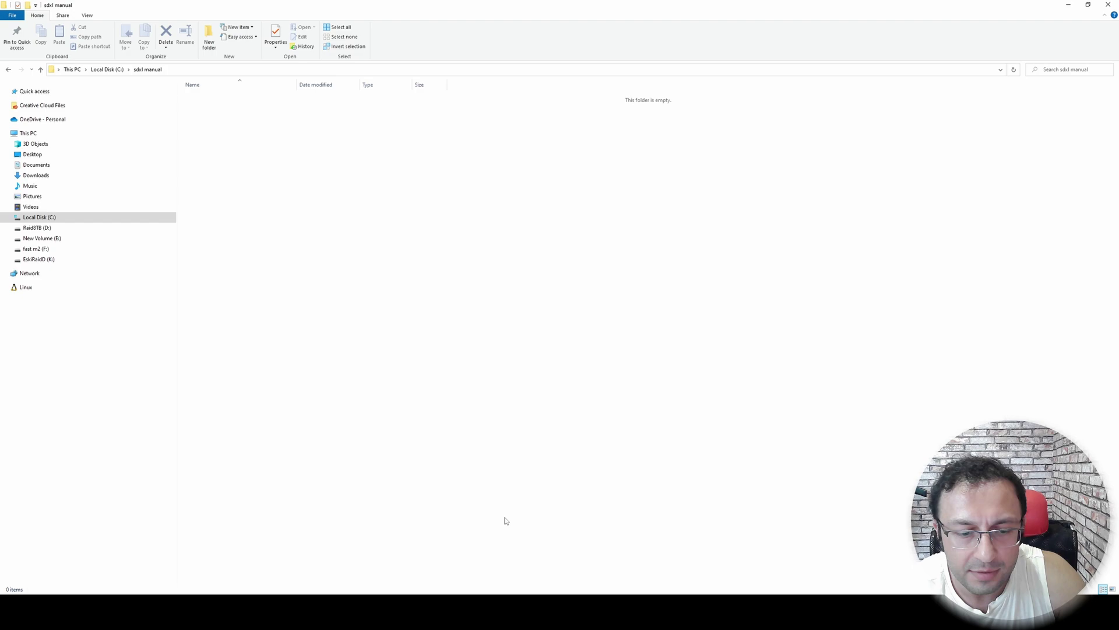
left_click(487, 564)
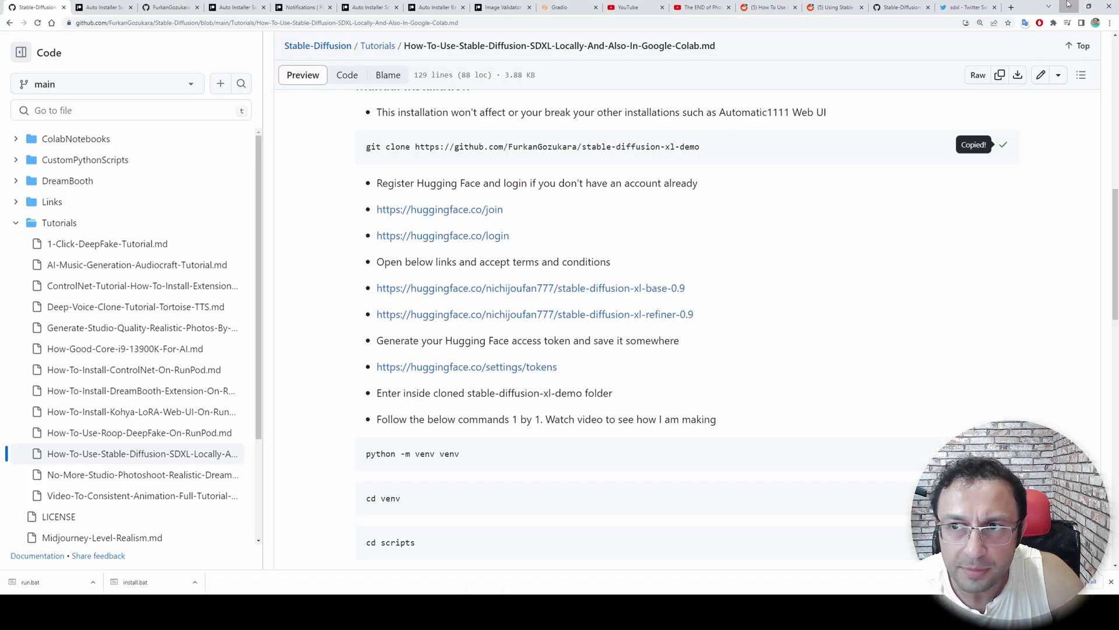
Open a command prompt in the sdxl manual folder via cmd in the address bar
left_click(1069, 6)
left_click(350, 69)
type("cmd")
key("Return")
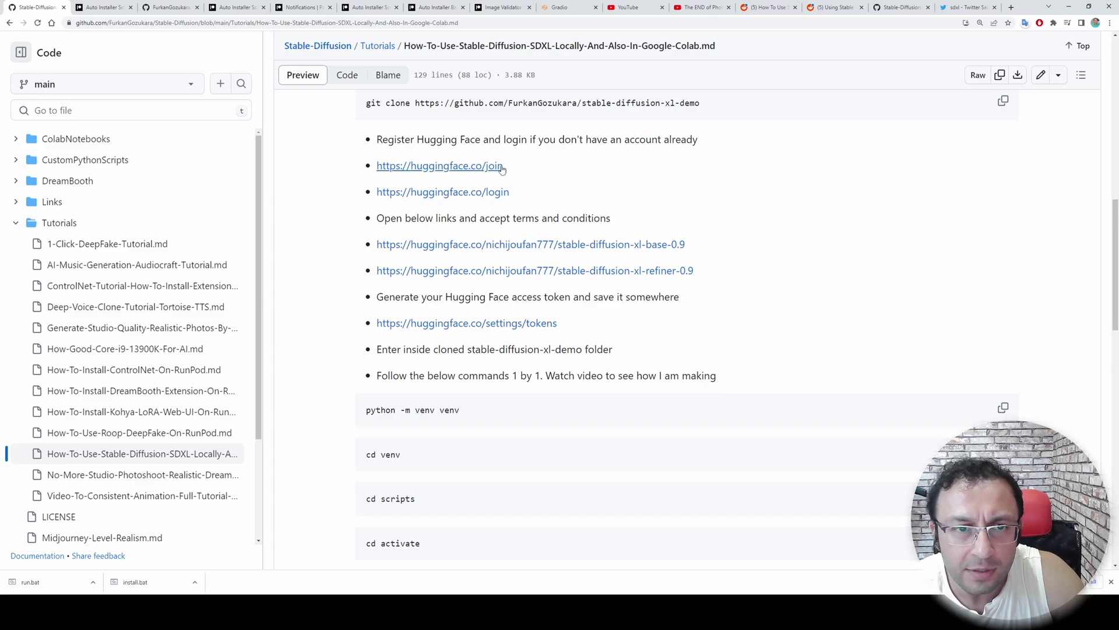
Open the Hugging Face join and login pages in new tabs, keeping the tutorial in front
left_click(441, 167)
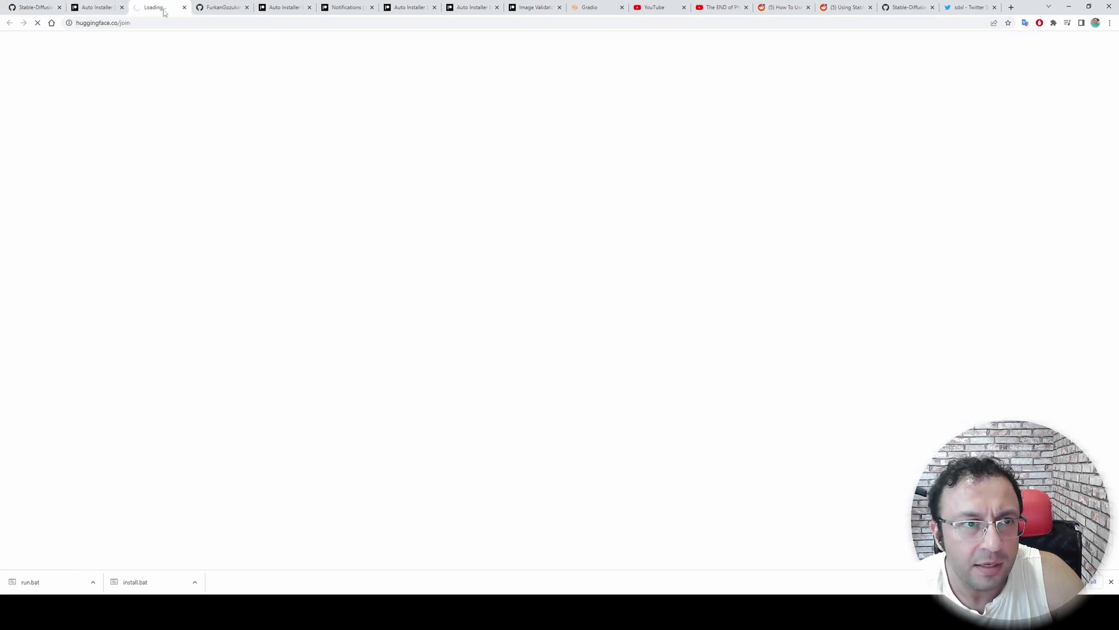
left_click(44, 7)
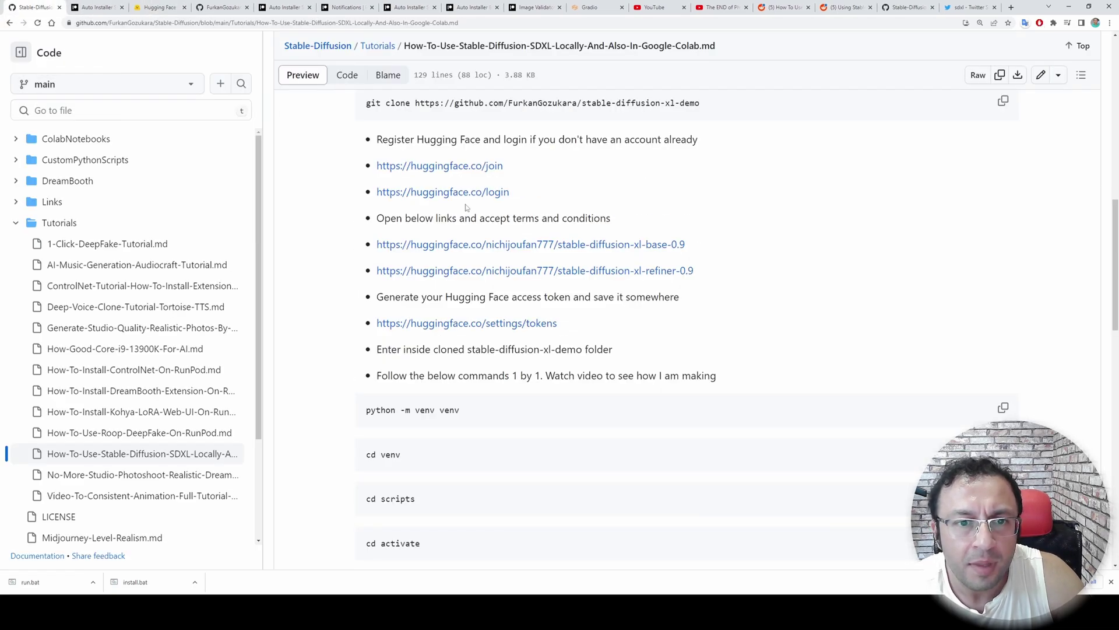
scroll(487, 143, "down", 1)
left_click(487, 148)
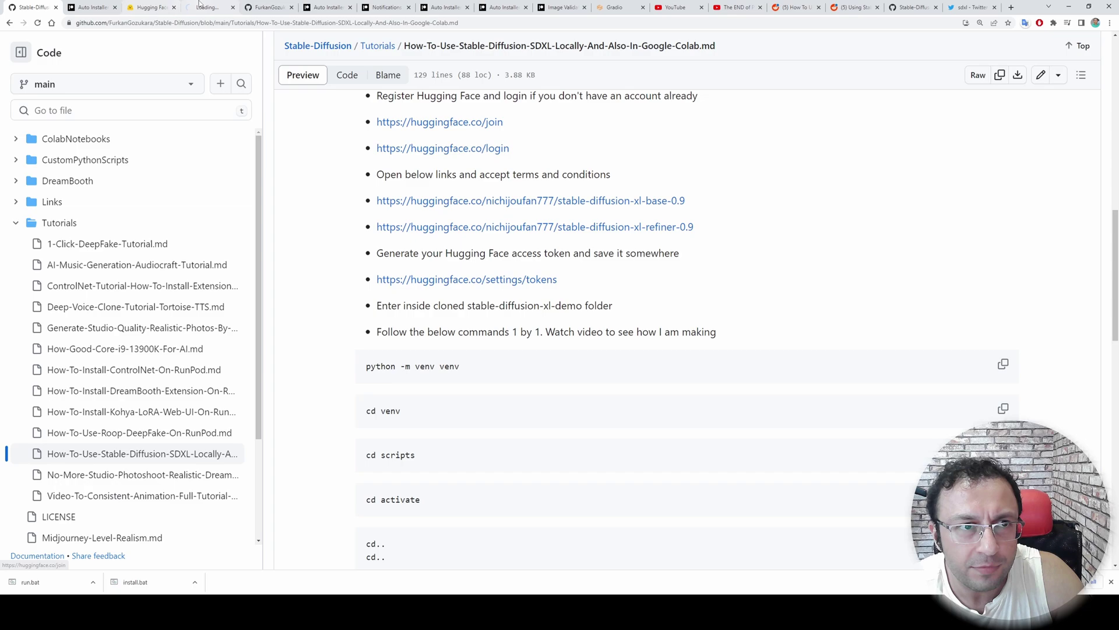
left_click(44, 7)
scroll(733, 263, "down", 1)
scroll(734, 263, "down", 1)
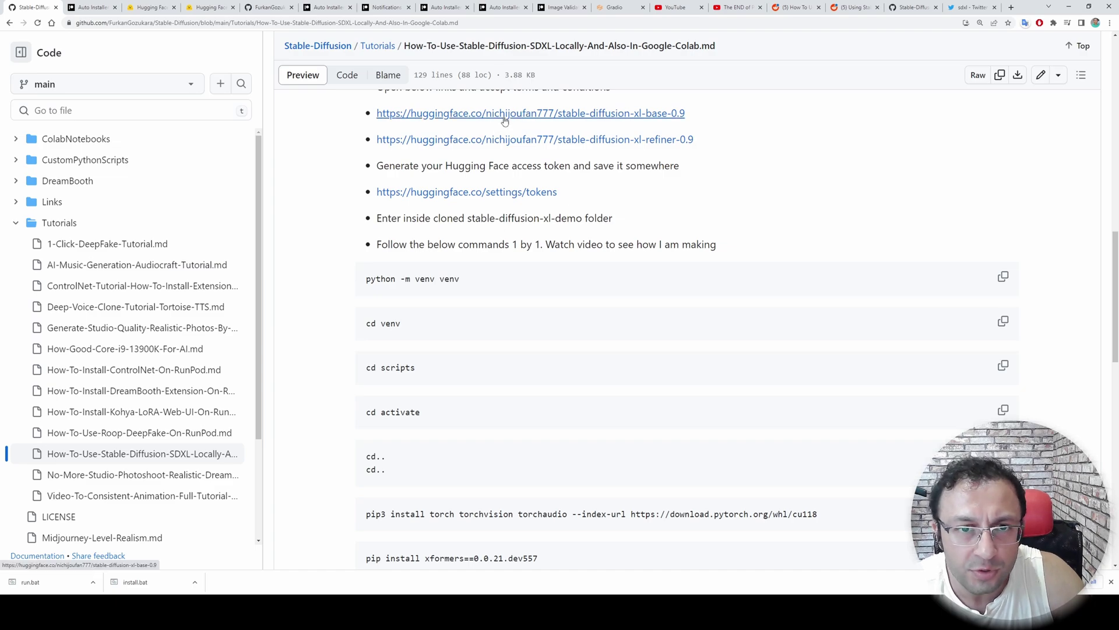
Open the SDXL base 0.9 and refiner 0.9 model pages in separate tabs
middle_click(475, 117)
middle_click(471, 140)
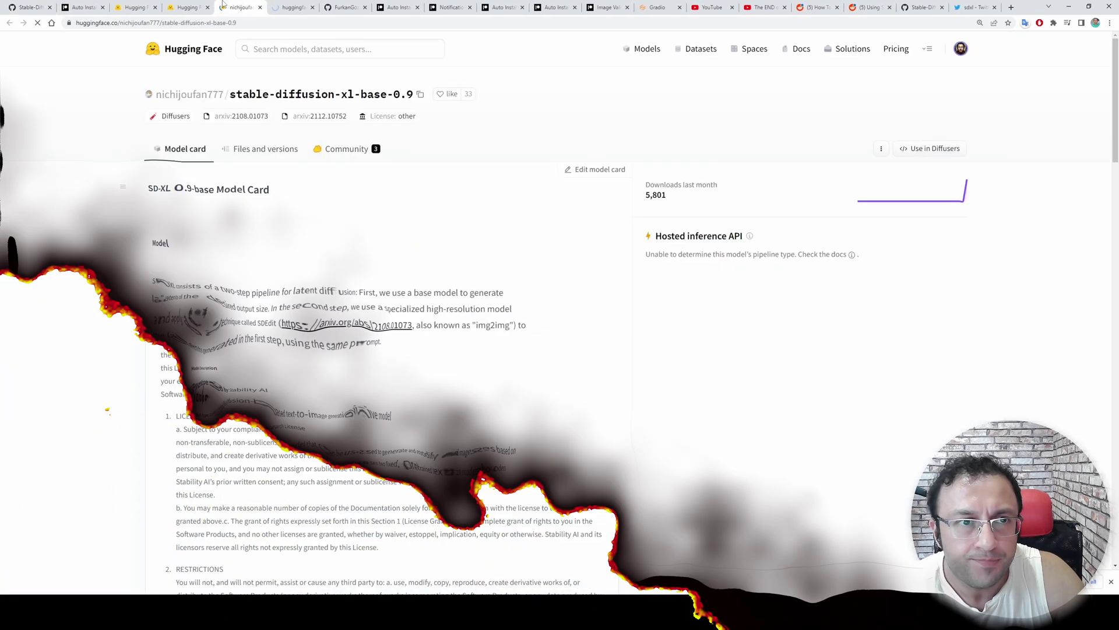
scroll(492, 232, "down", 1)
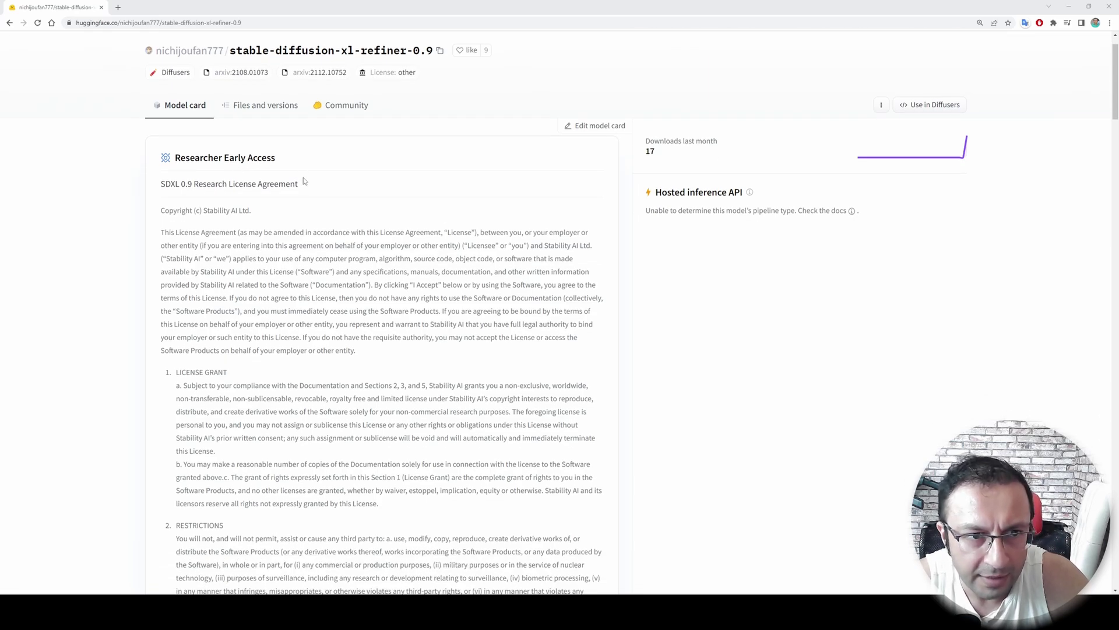
scroll(660, 357, "down", 20)
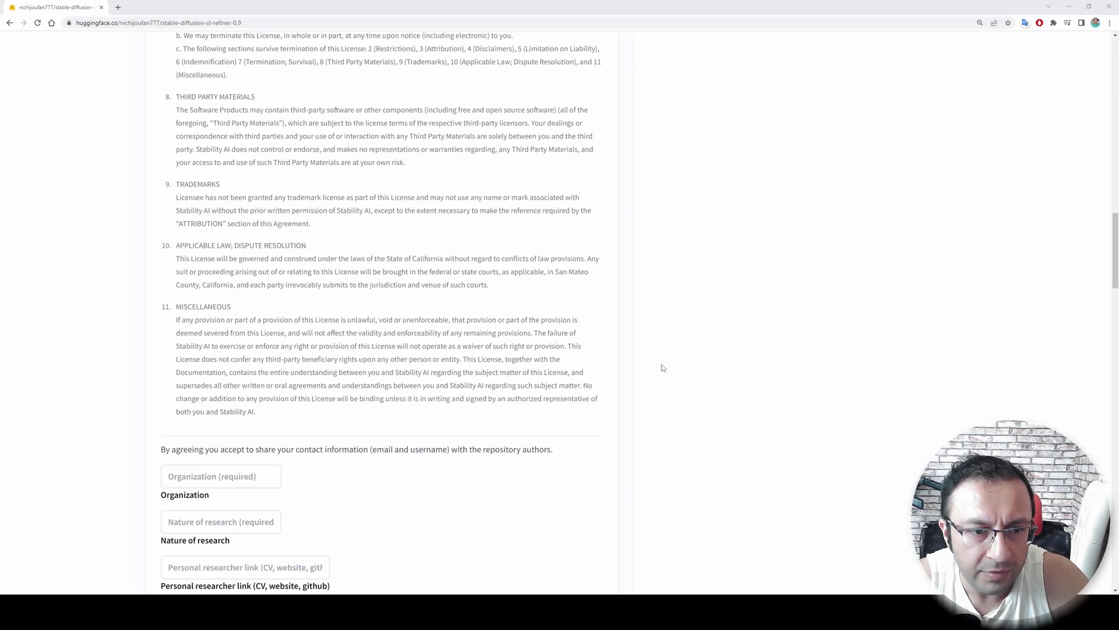
Fill the access form, with Nature of research 'Research and tutorials', and accept the licence terms
left_click(239, 258)
type("SECourses")
left_click(220, 283)
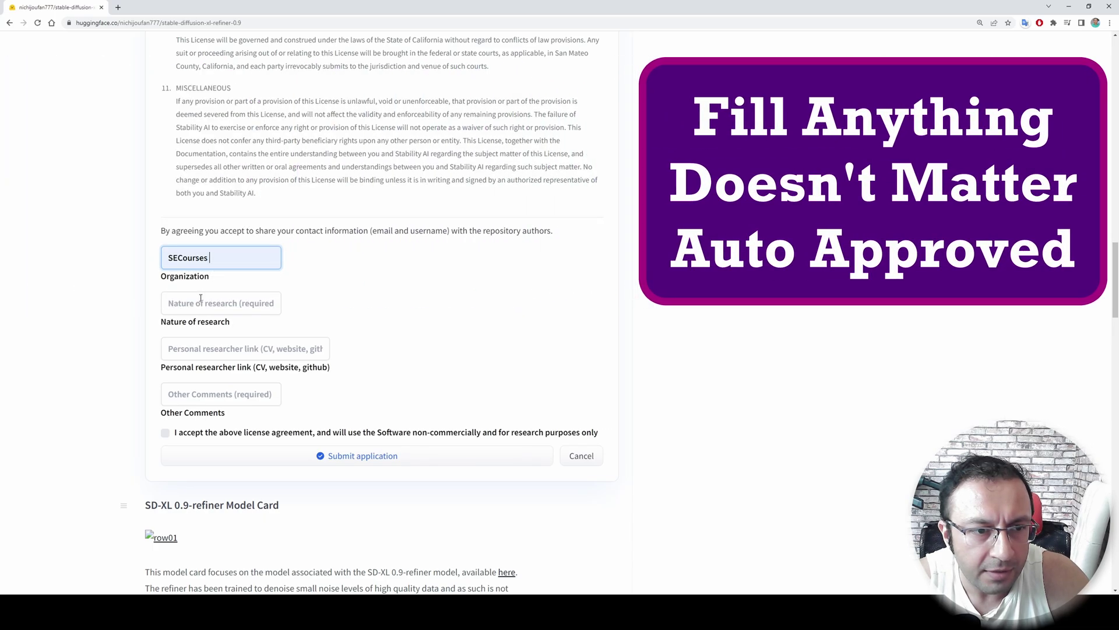
left_click(223, 304)
left_click(233, 329)
left_click(224, 348)
left_click(236, 374)
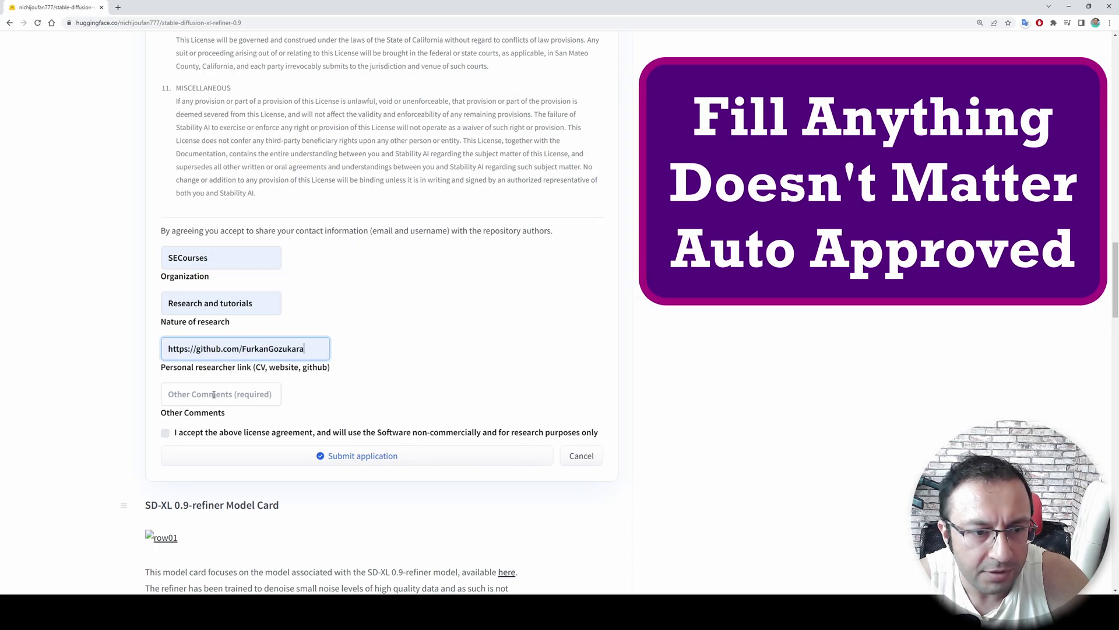
left_click(224, 395)
left_click(233, 421)
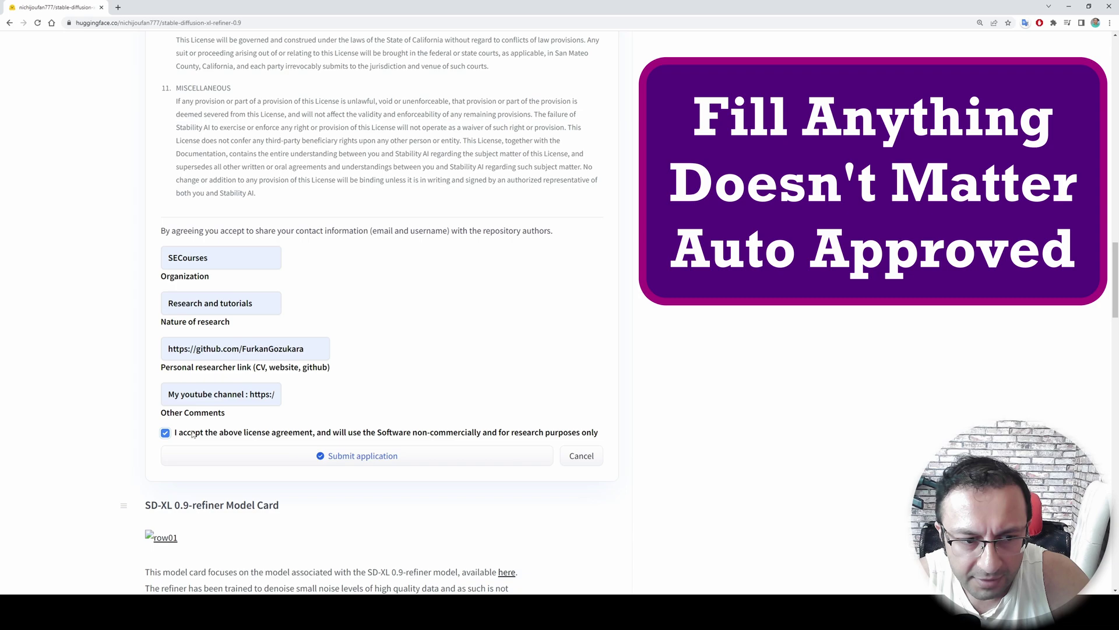
Submit the access application and view the refiner repository's Files and versions
scroll(192, 434, "down", 2)
left_click(272, 372)
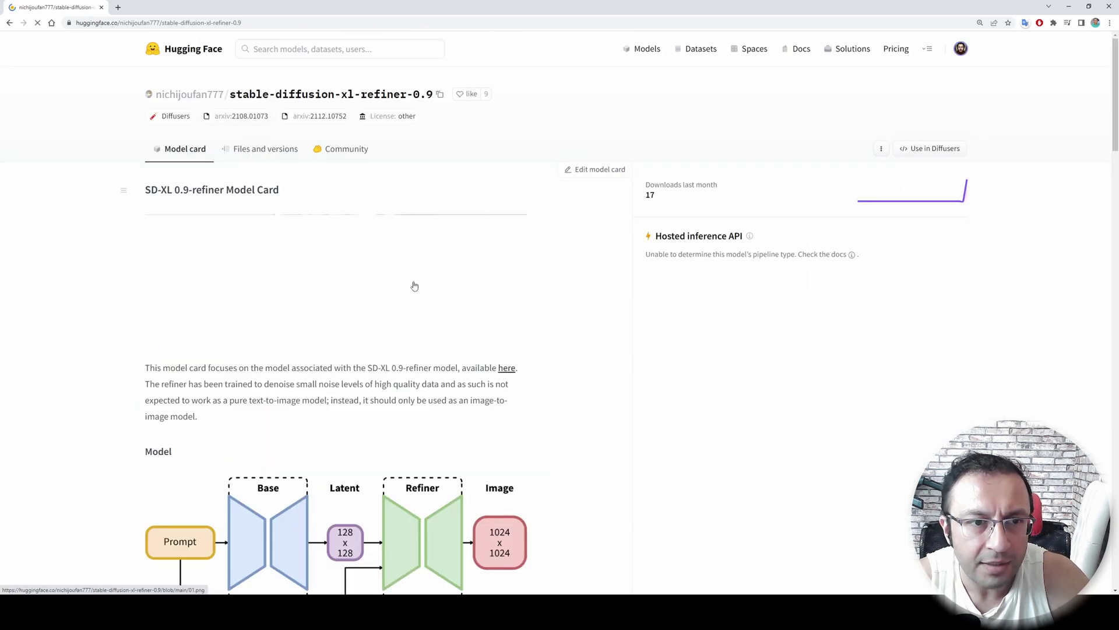
left_click(274, 150)
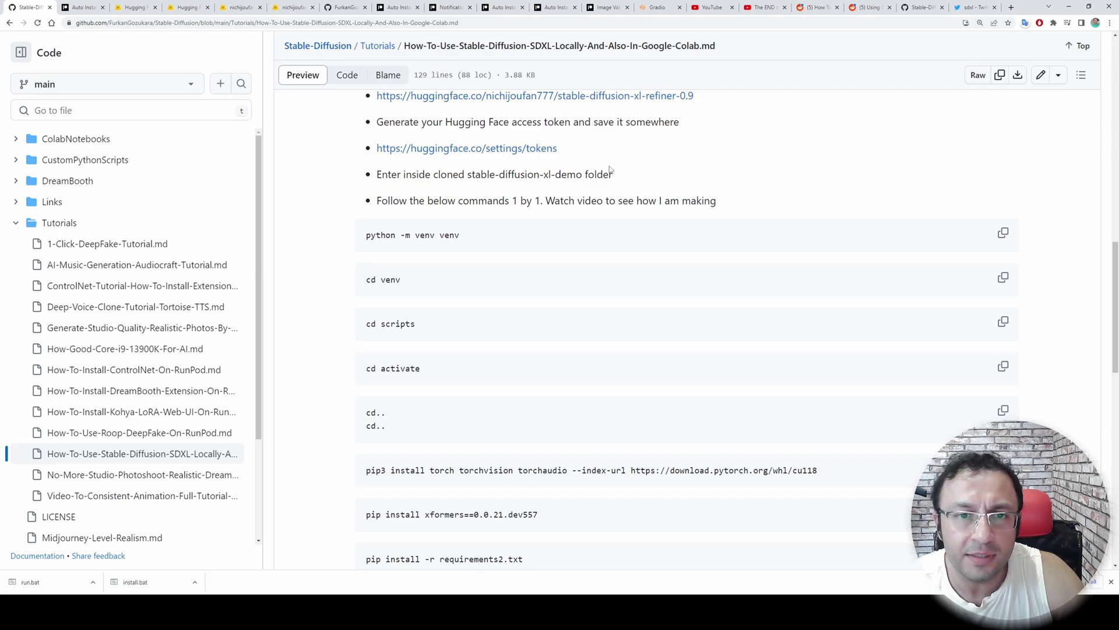
Open two Hugging Face links from the tutorial, including settings/tokens, in background tabs
middle_click(437, 153)
middle_click(455, 152)
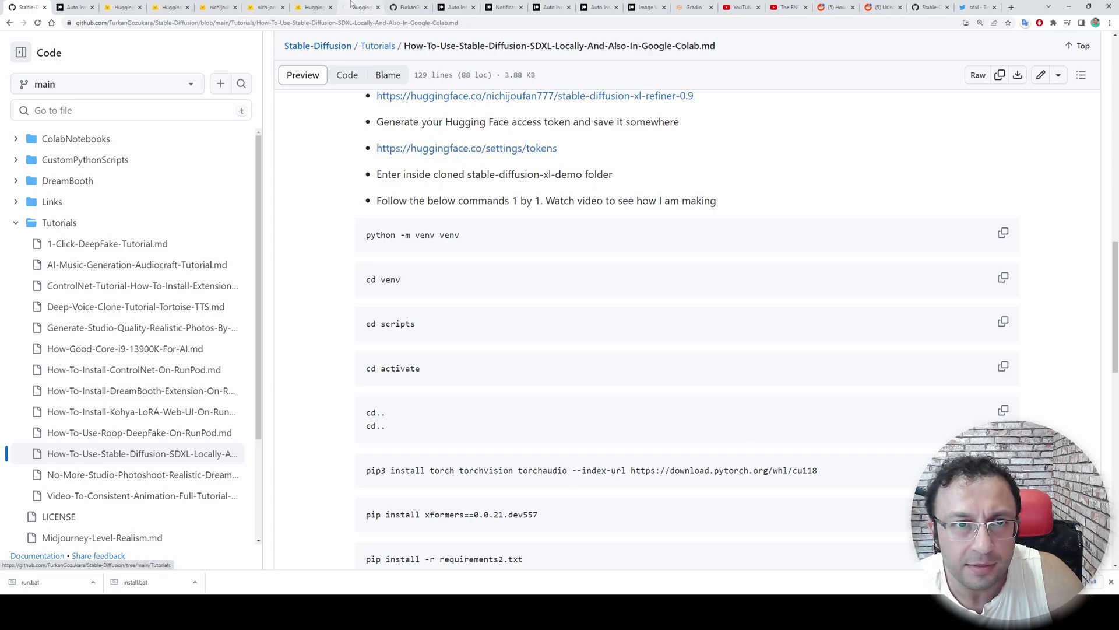
Generate a new Hugging Face access token named test1 with the write role
left_click(358, 7)
left_click(405, 425)
type("test")
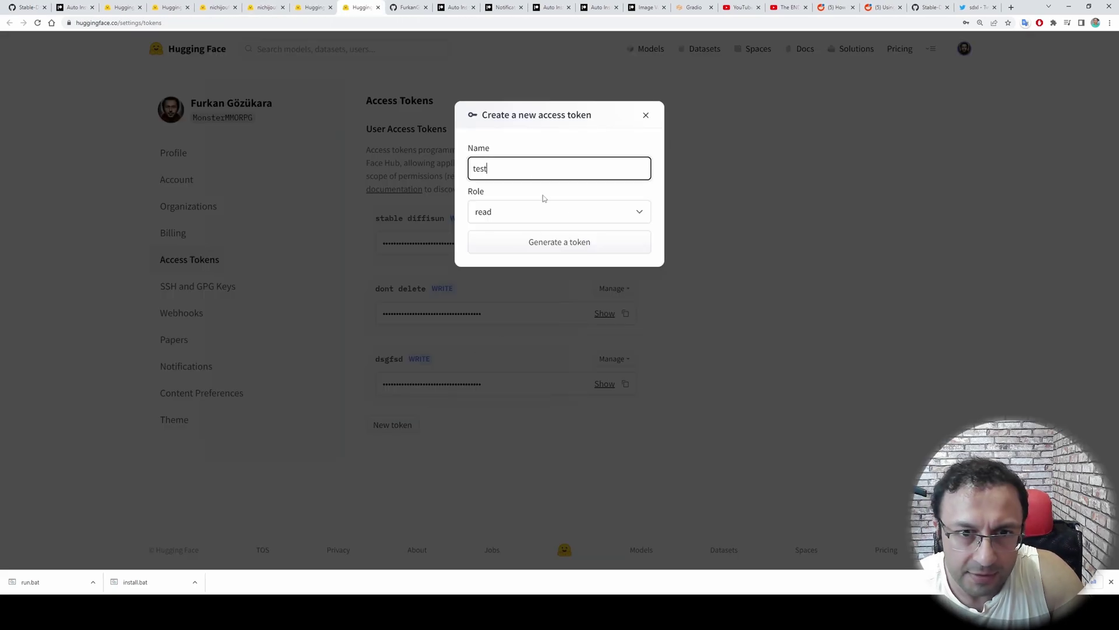
type("1")
left_click(545, 212)
left_click(513, 239)
left_click(538, 244)
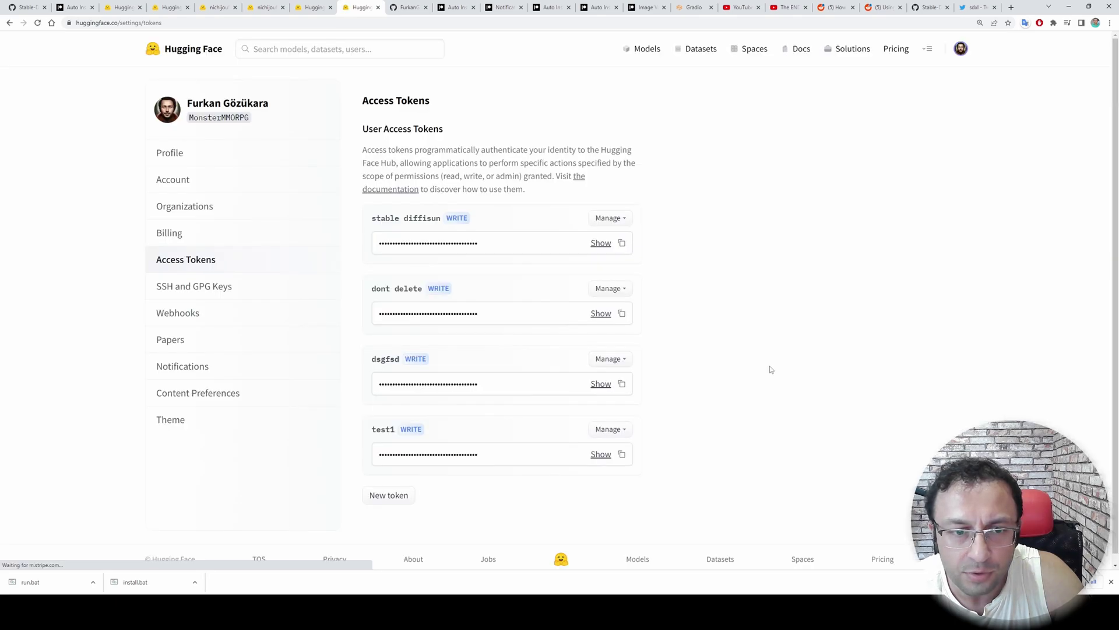
Copy the test1 token and paste it into an untitled Notepad file
scroll(641, 408, "down", 1)
left_click(622, 446)
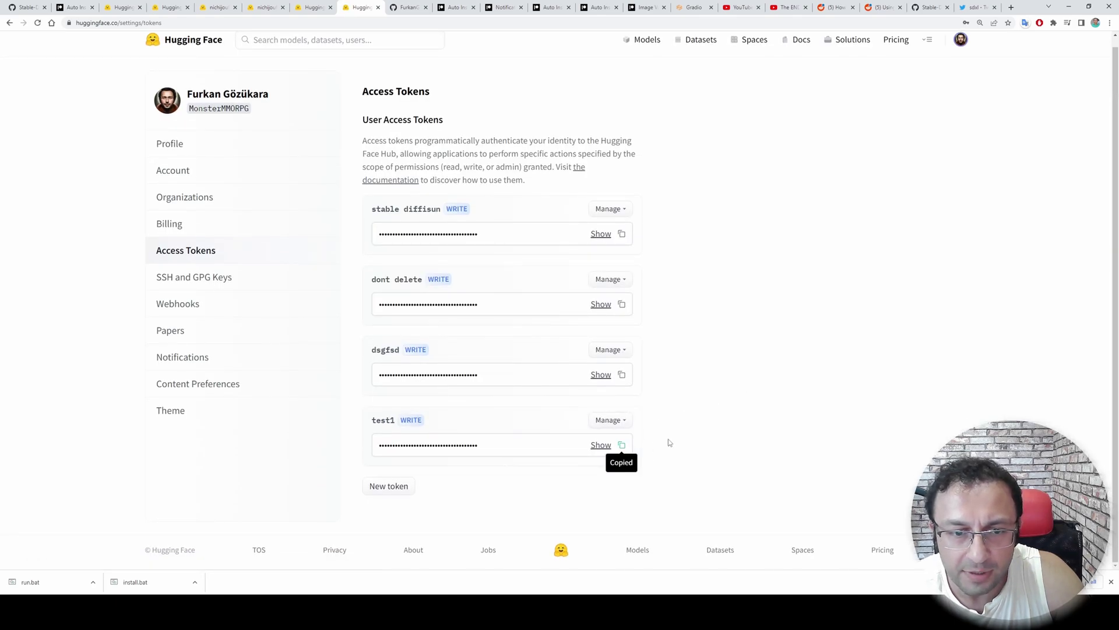
left_click(640, 593)
key("ctrl+v")
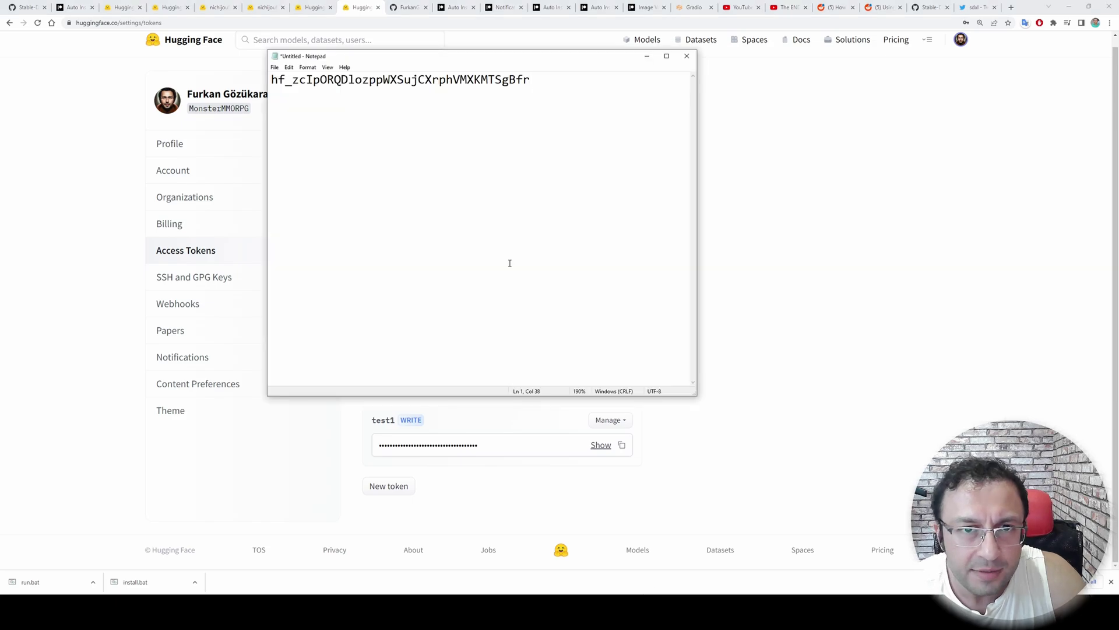
Copy 'python -m venv venv' from the tutorial and select the stable-diffusion-xl-demo folder's address bar
left_click(16, 6)
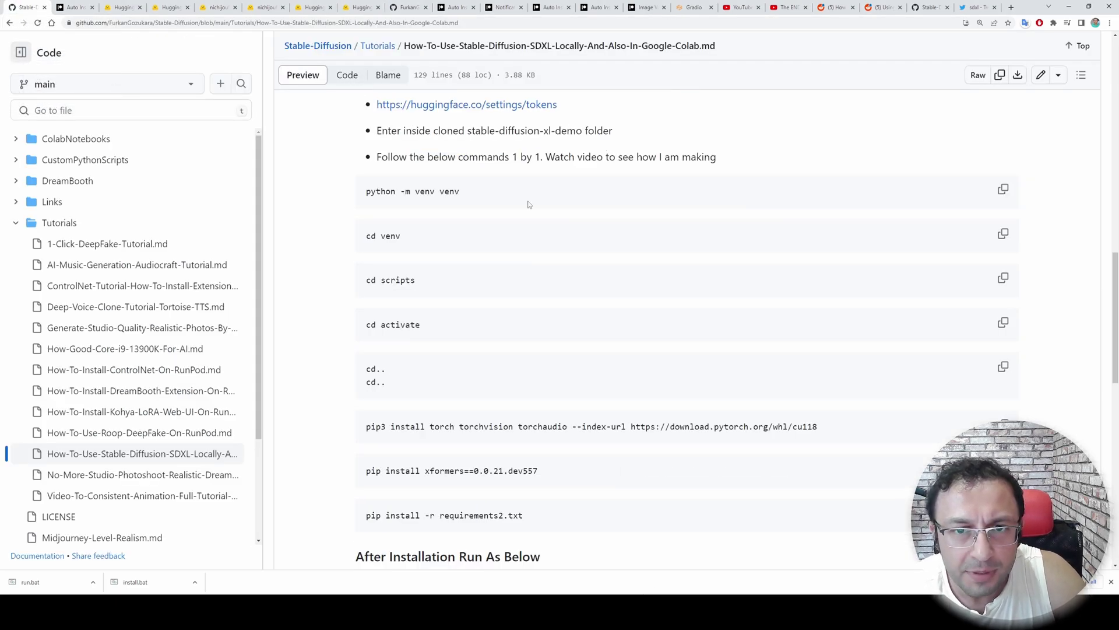
scroll(542, 243, "down", 1)
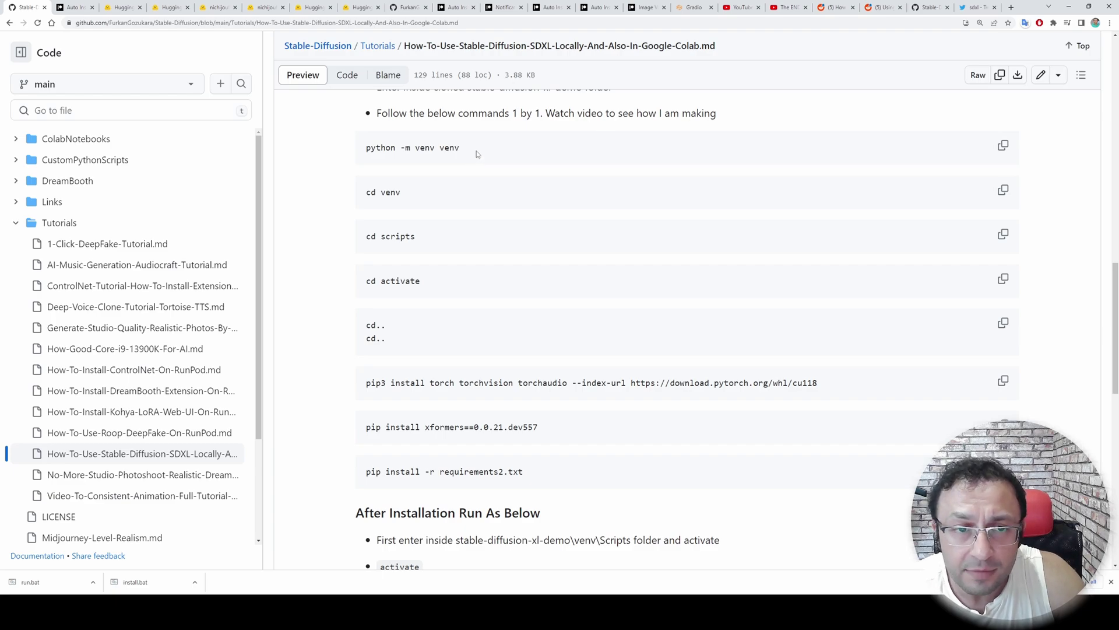
left_click_drag(465, 153, 354, 153)
right_click(398, 152)
left_click(426, 164)
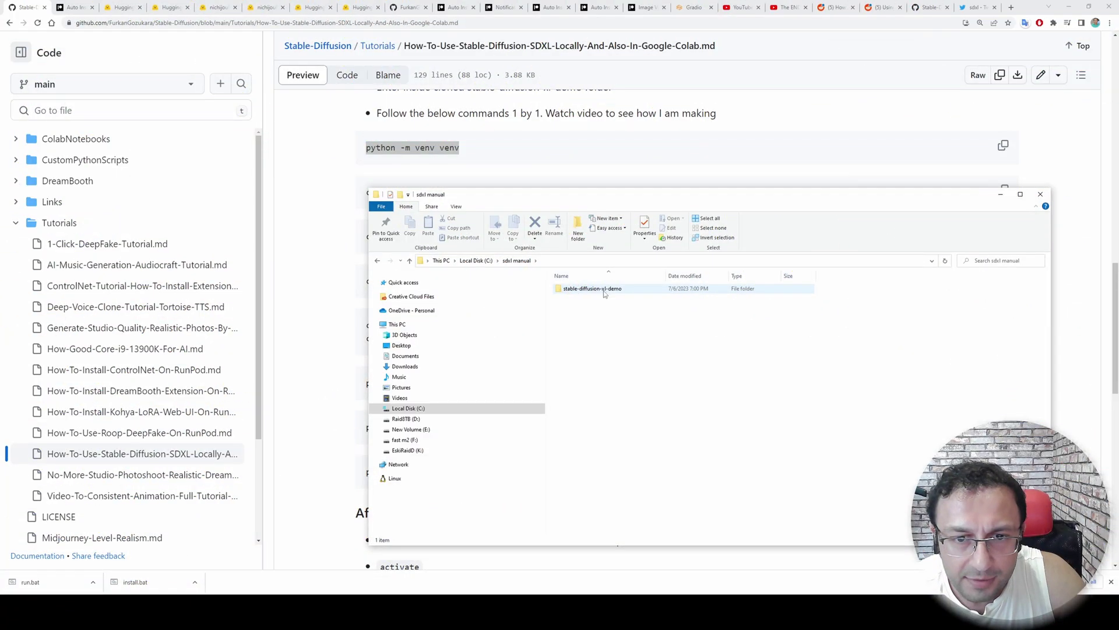
left_click(623, 261)
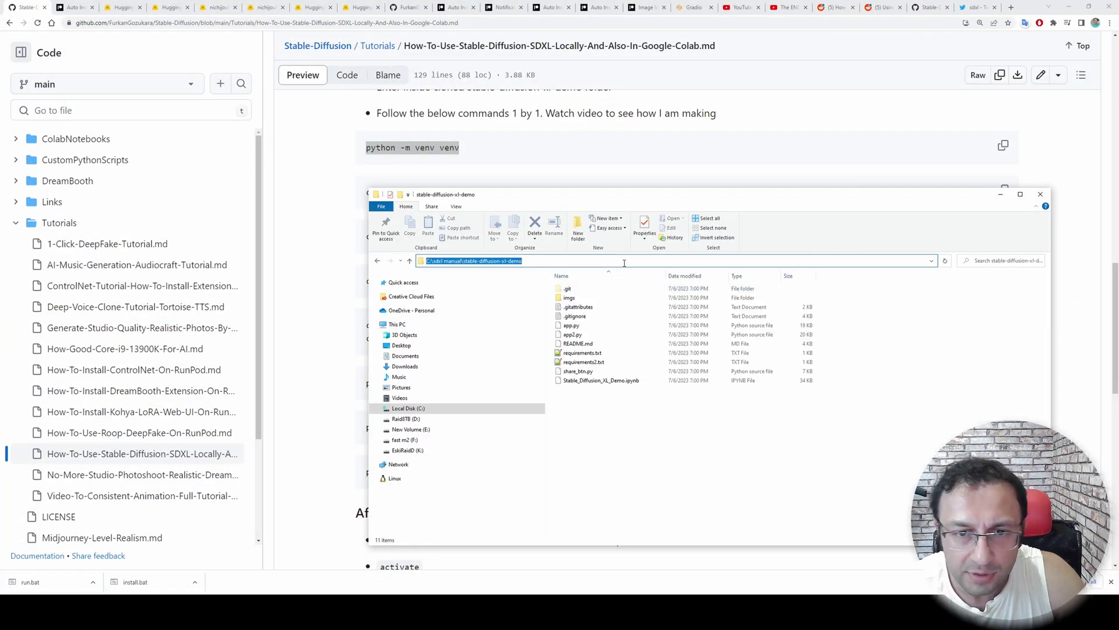
Open a command prompt in stable-diffusion-xl-demo and paste python -m venv venv
type("cmd")
key("Return")
key("ctrl+v")
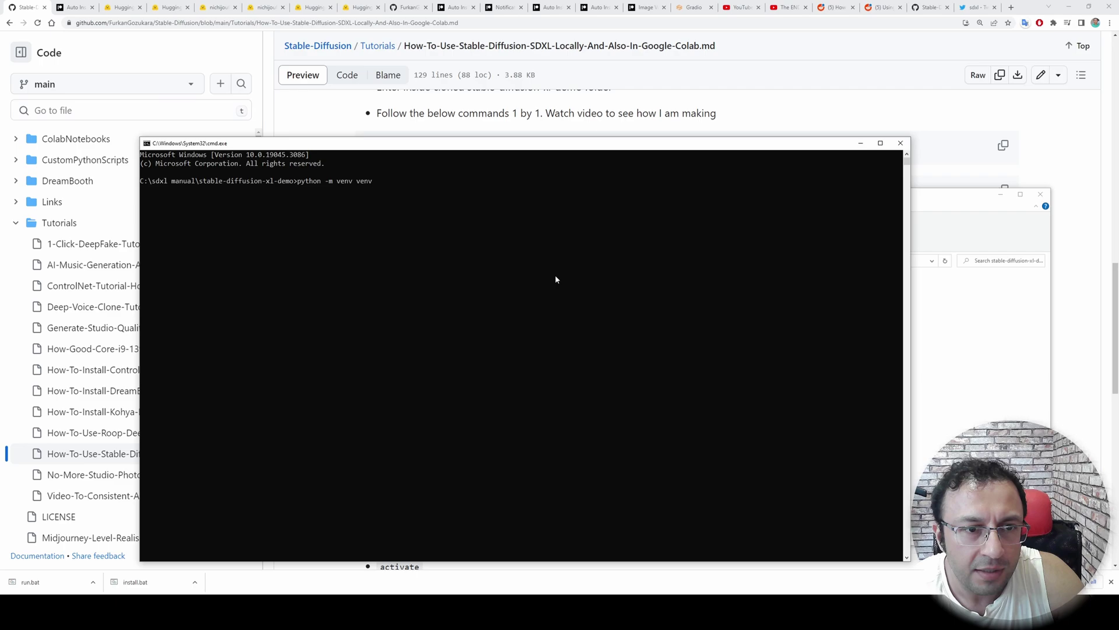
scroll(342, 205, "up", 3, "ctrl")
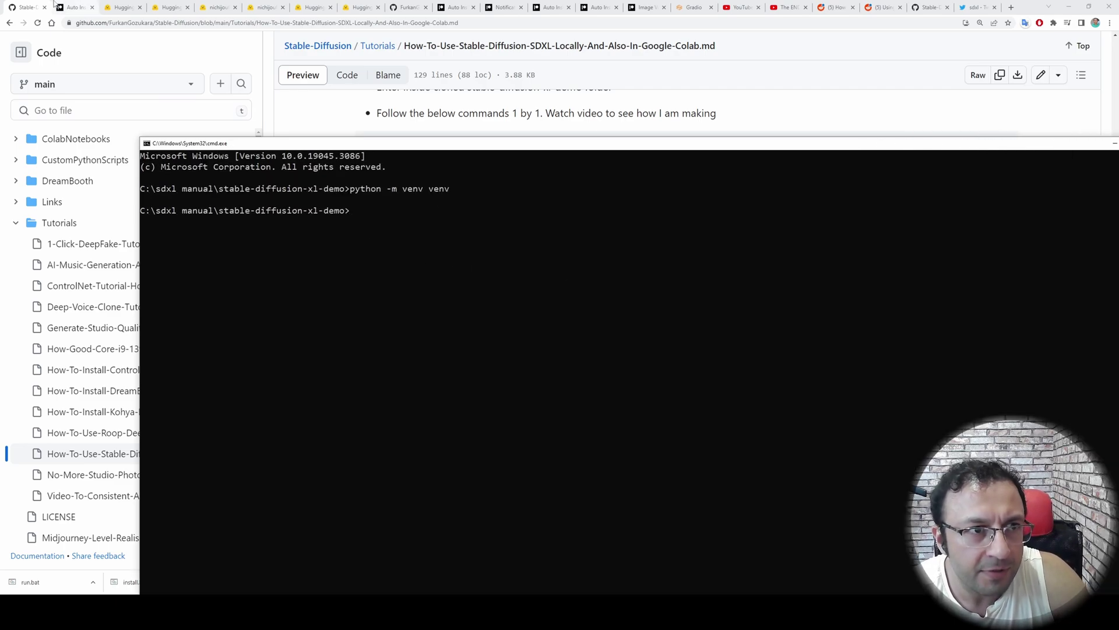
Change into venv\Scripts and run activate to enter the virtual environment
key("alt+Tab")
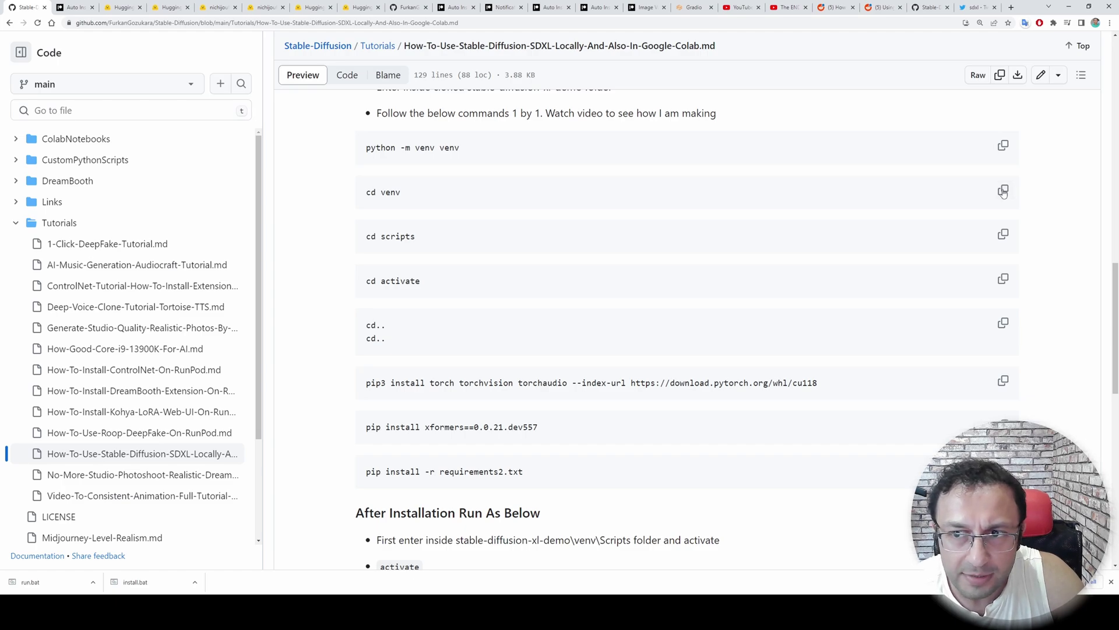
key("alt+Tab")
key("alt+Tab")
left_click(1003, 232)
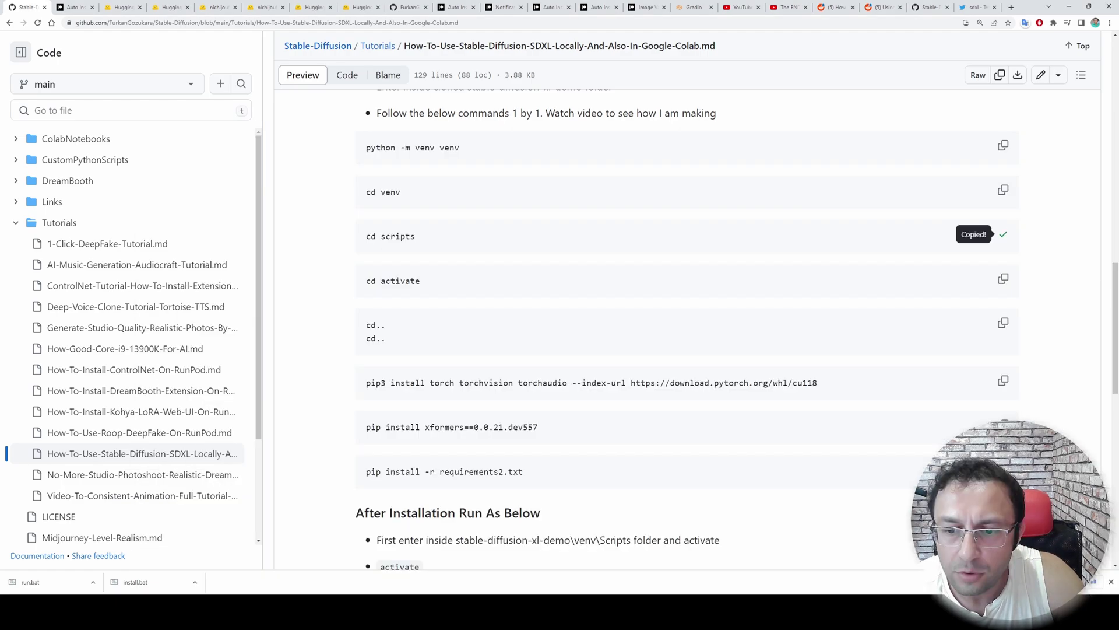
key("alt+Tab")
key("ctrl+v")
key("Return")
key("alt+Tab")
scroll(1002, 262, "down", 1)
left_click(1002, 248)
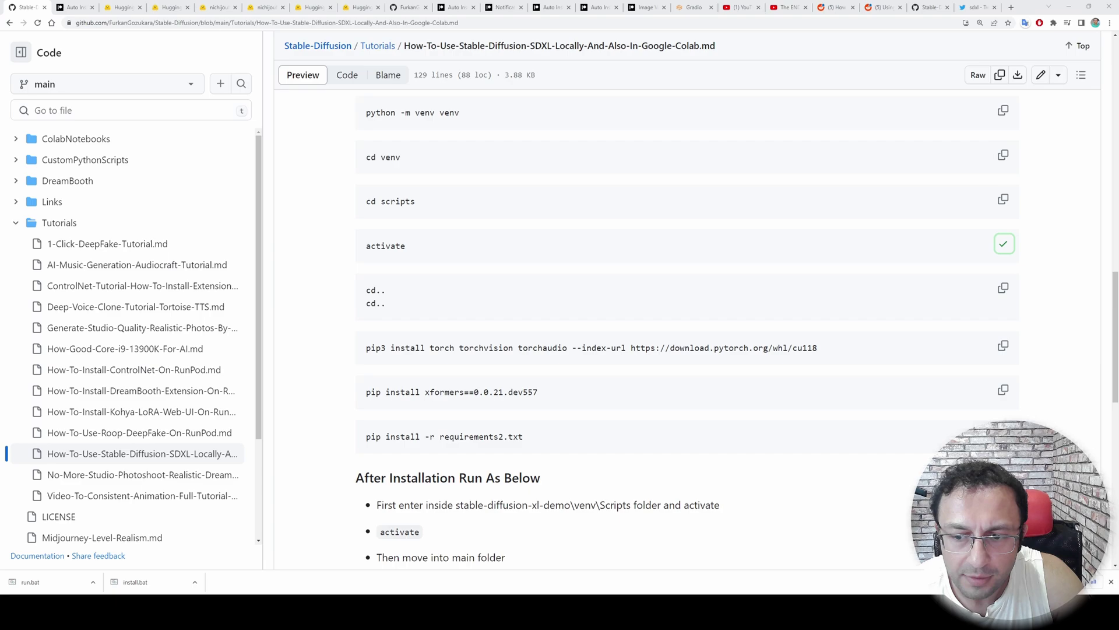
key("alt+Tab")
key("ctrl+v")
key("Return")
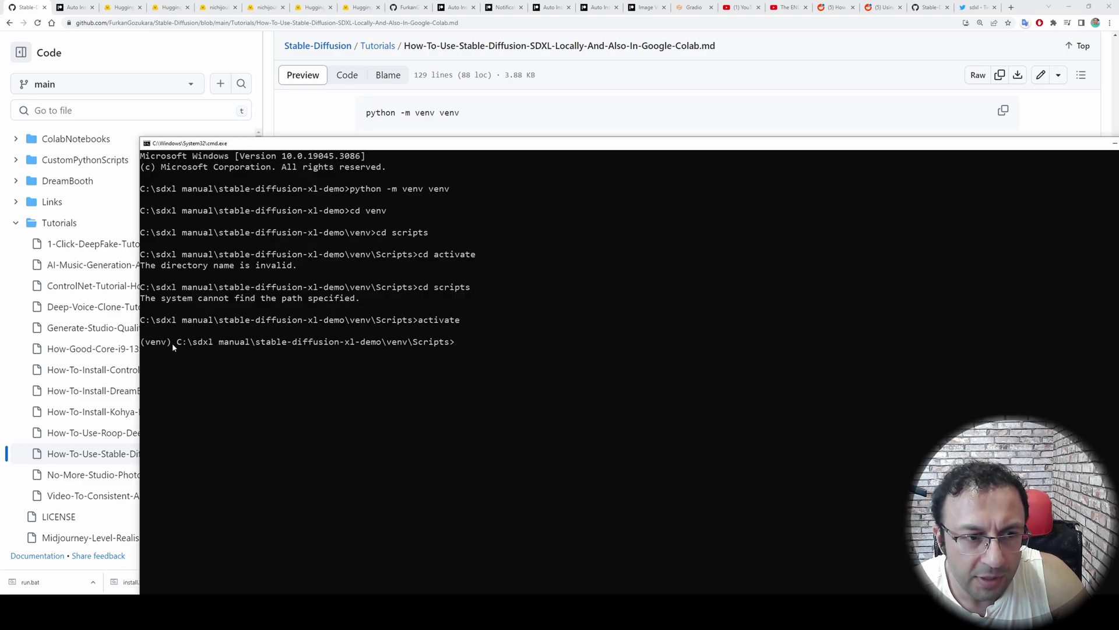
Confirm the (venv) prefix and run cd.. twice to return to the main demo folder
left_click_drag(173, 343, 142, 344)
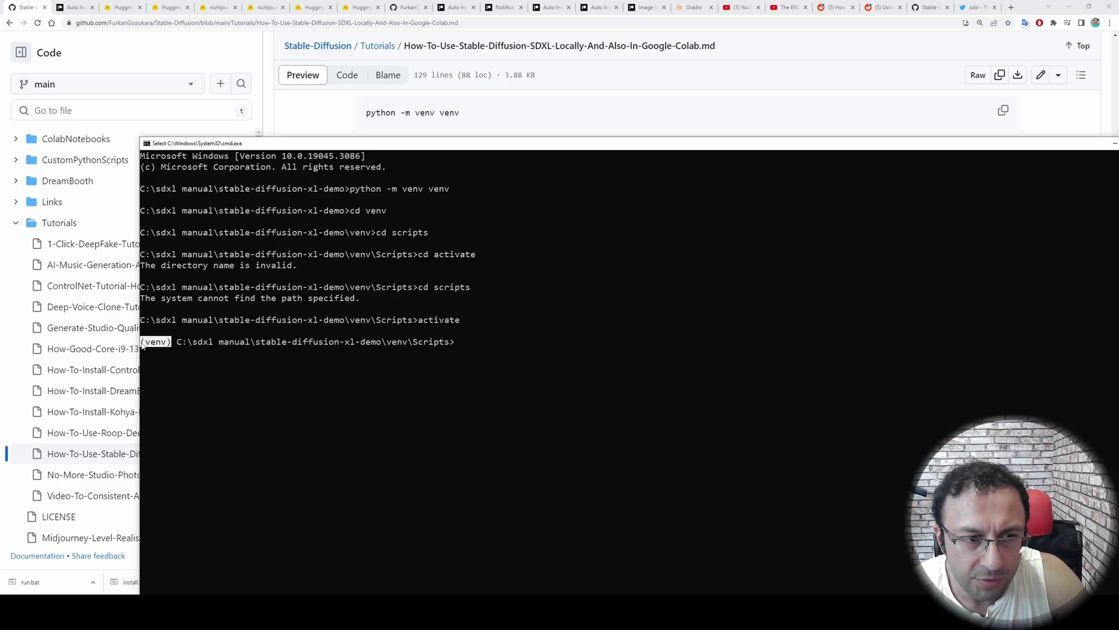
key("alt+Tab")
scroll(699, 111, "down", 5)
left_click(1003, 112)
left_click(653, 372)
key("Return")
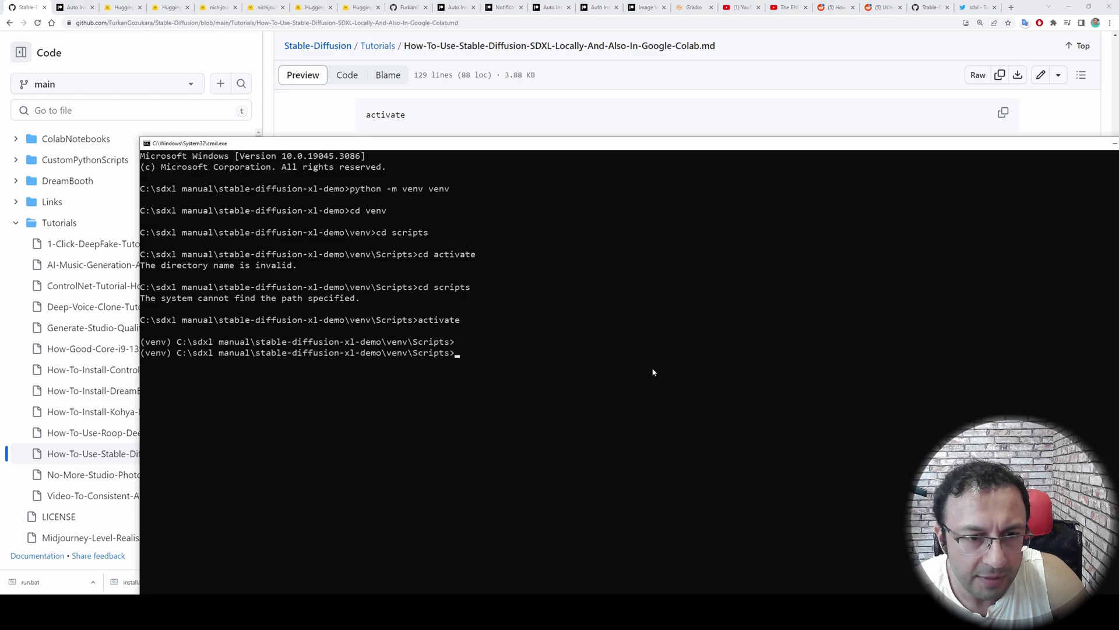
key("ctrl+v")
key("alt+Tab")
left_click(1003, 156)
key("alt+Tab")
key("Return")
key("ctrl+v")
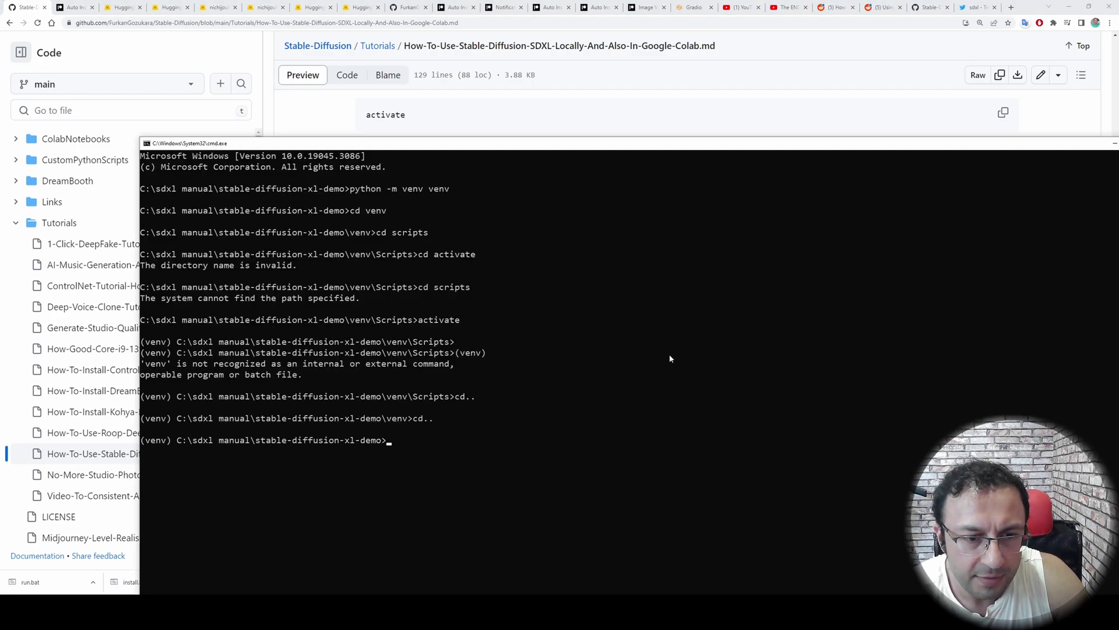
key("alt+Tab")
Install torch, torchvision and torchaudio with the pip3 install command from the tutorial
scroll(670, 358, "down", 3)
left_click(1001, 123)
key("alt+Tab")
key("ctrl+v")
key("Return")
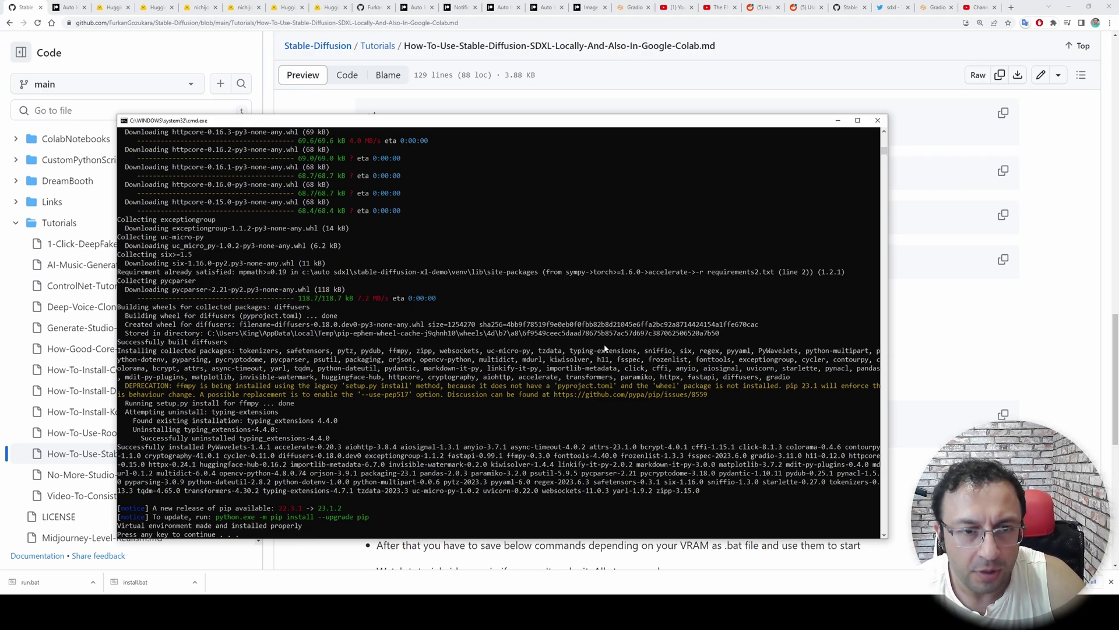
Close the finished install.bat window and open C:\auto sdxl showing the new stable-diffusion-xl-demo folder
left_click(944, 333)
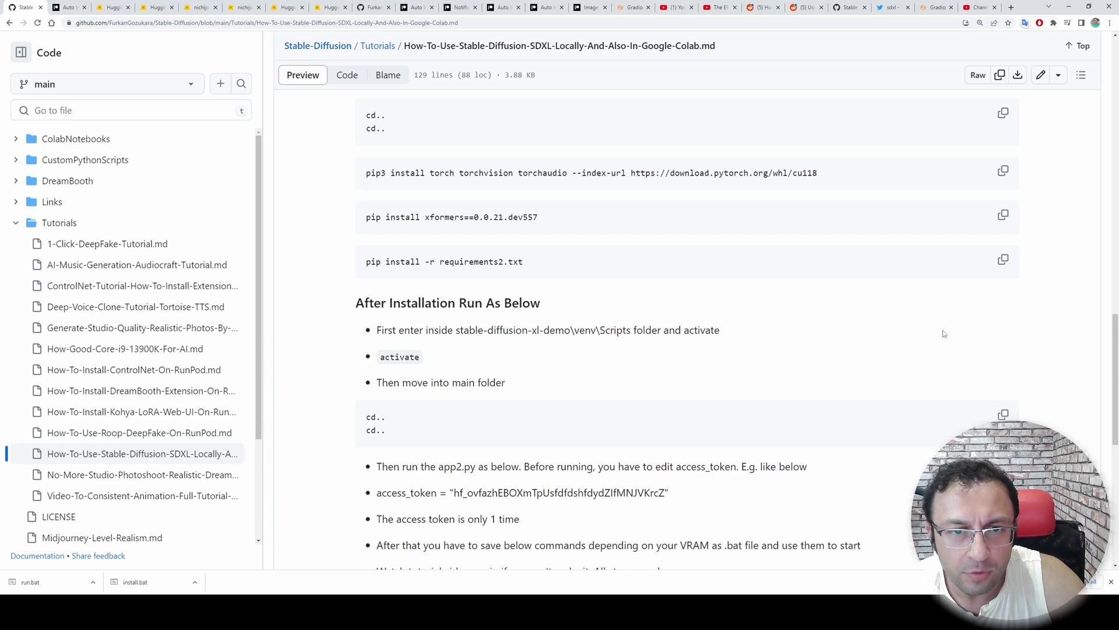
scroll(796, 276, "up", 1)
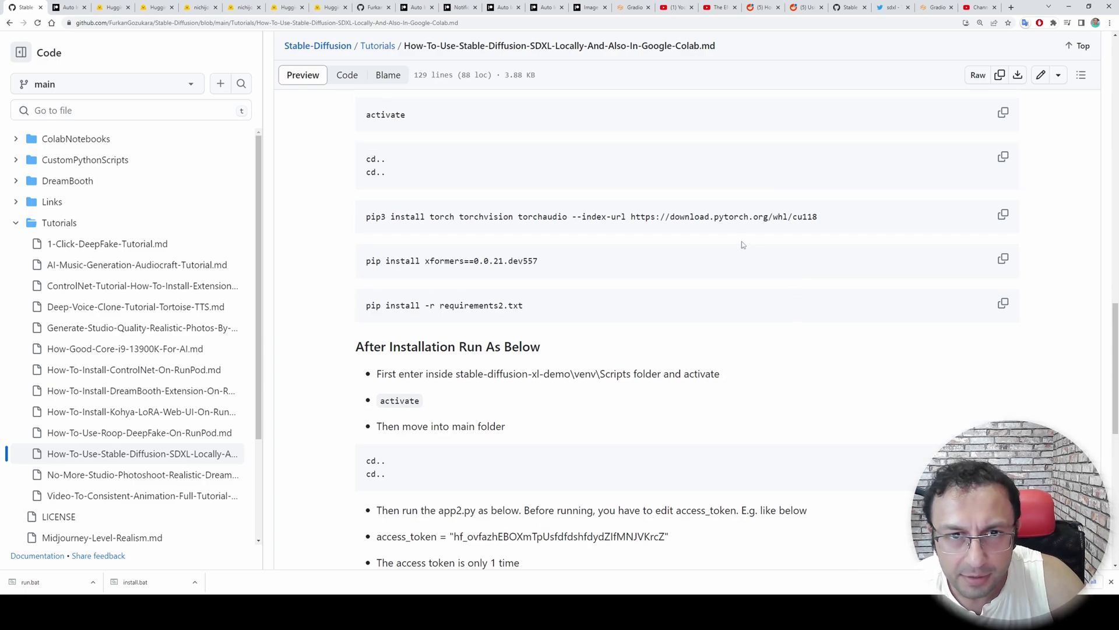
key("alt+Tab")
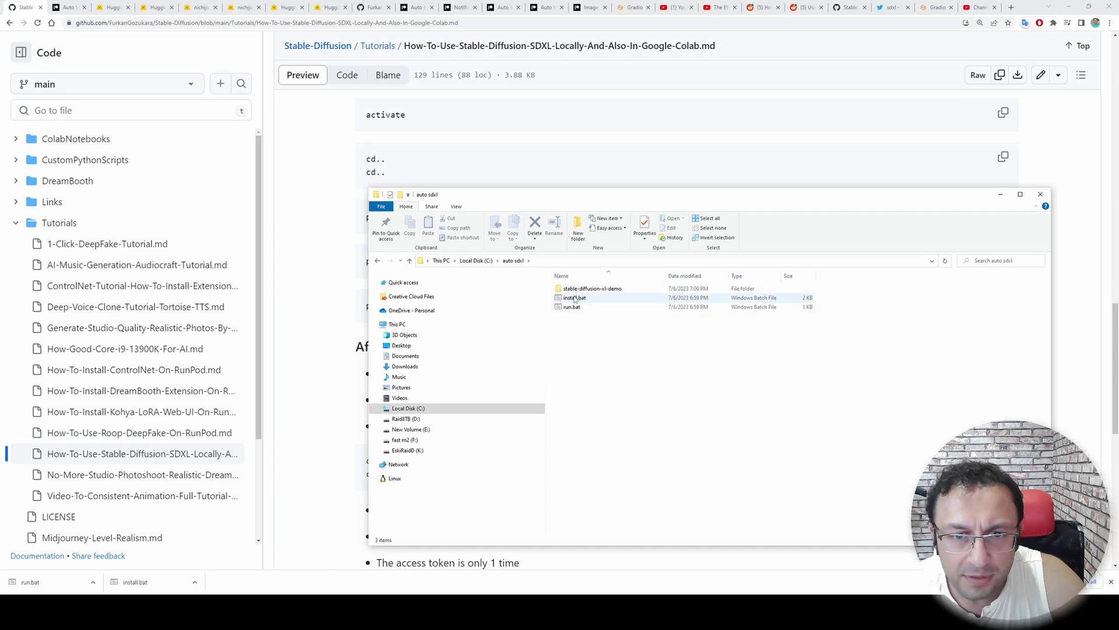
Replace your_token on line 17 of the demo's app2.py with the Hugging Face token and save it
double_click(589, 288)
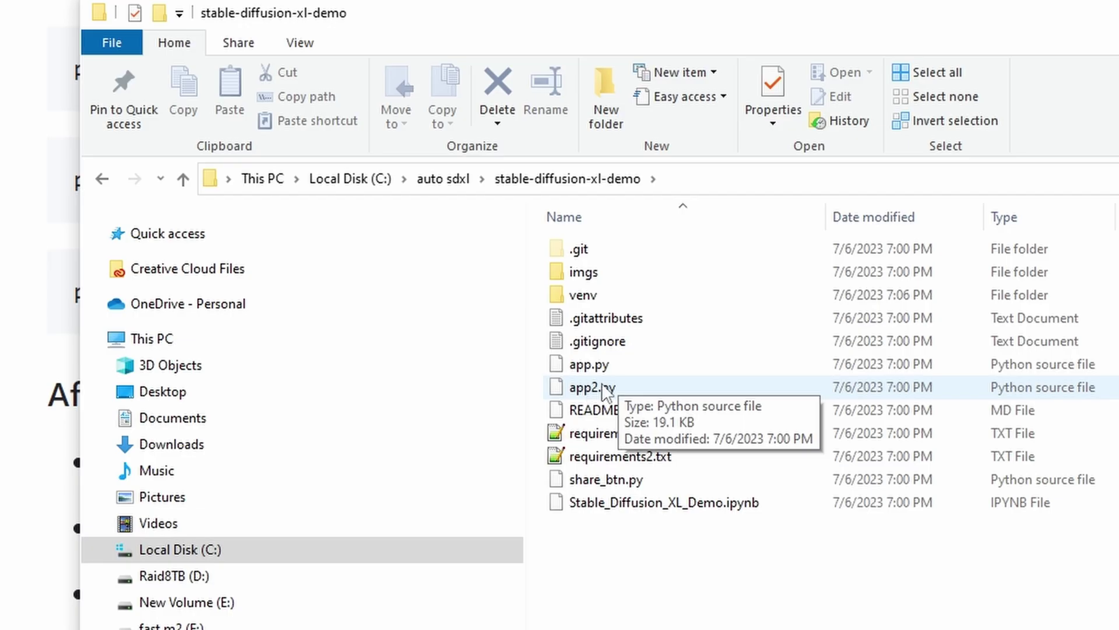
right_click(599, 391)
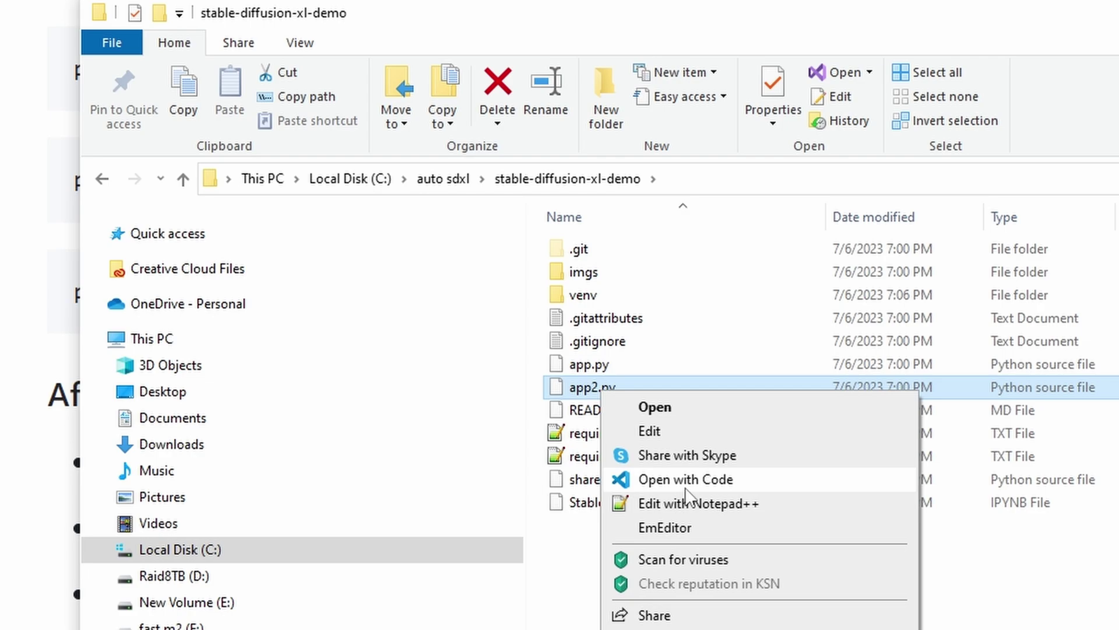
left_click(711, 506)
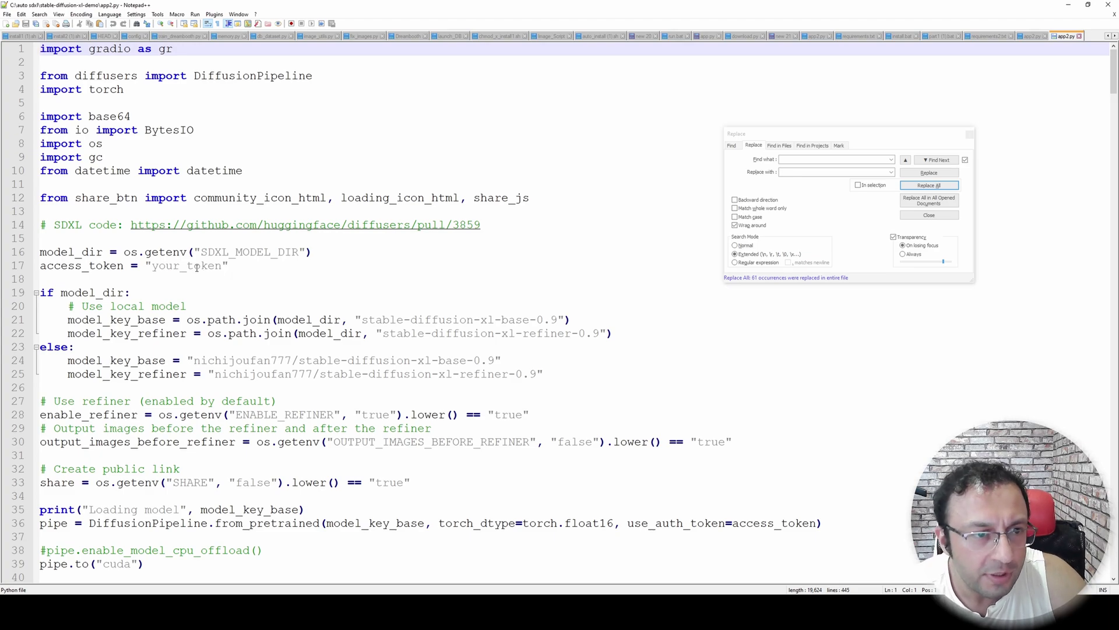
double_click(183, 266)
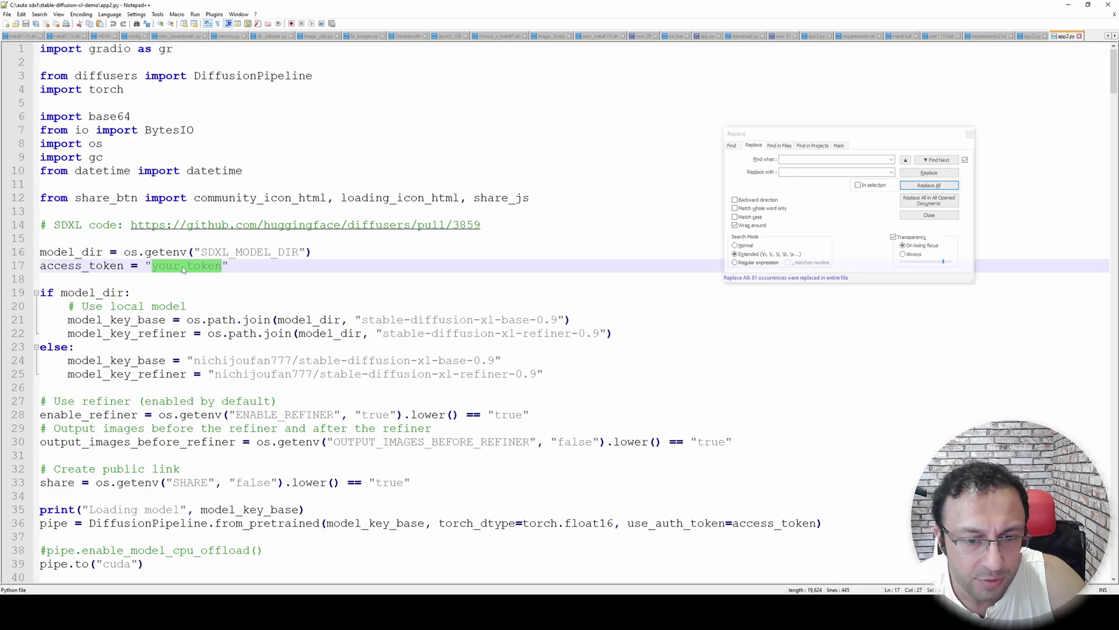
key("ctrl+v")
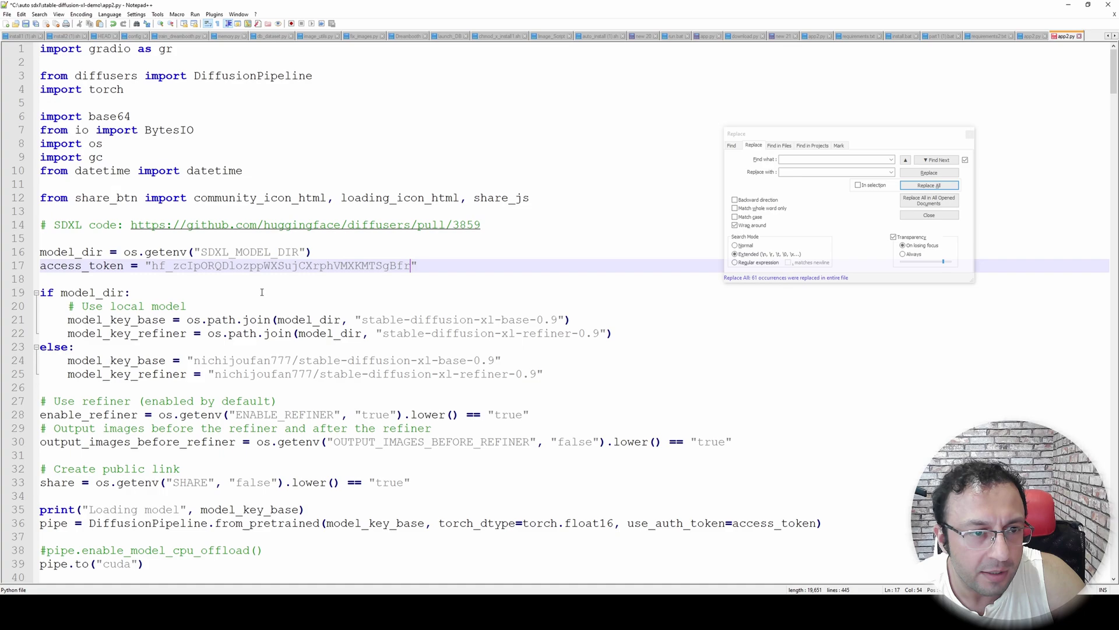
key("ctrl+s")
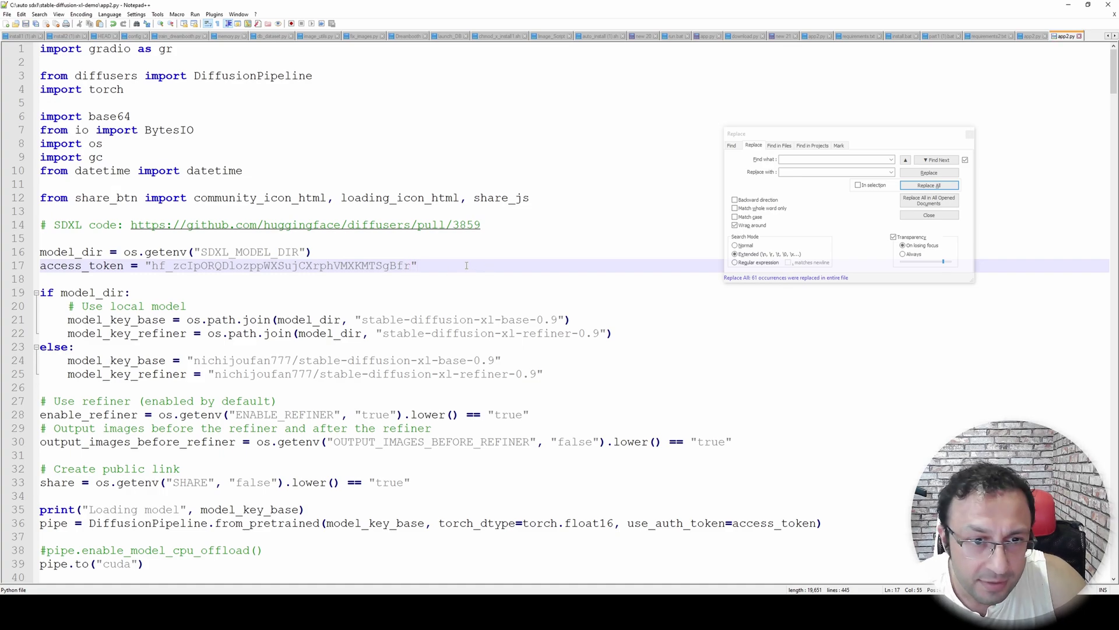
Launch run.bat from the auto sdxl folder, letting it past the SmartScreen warning
left_click(1068, 4)
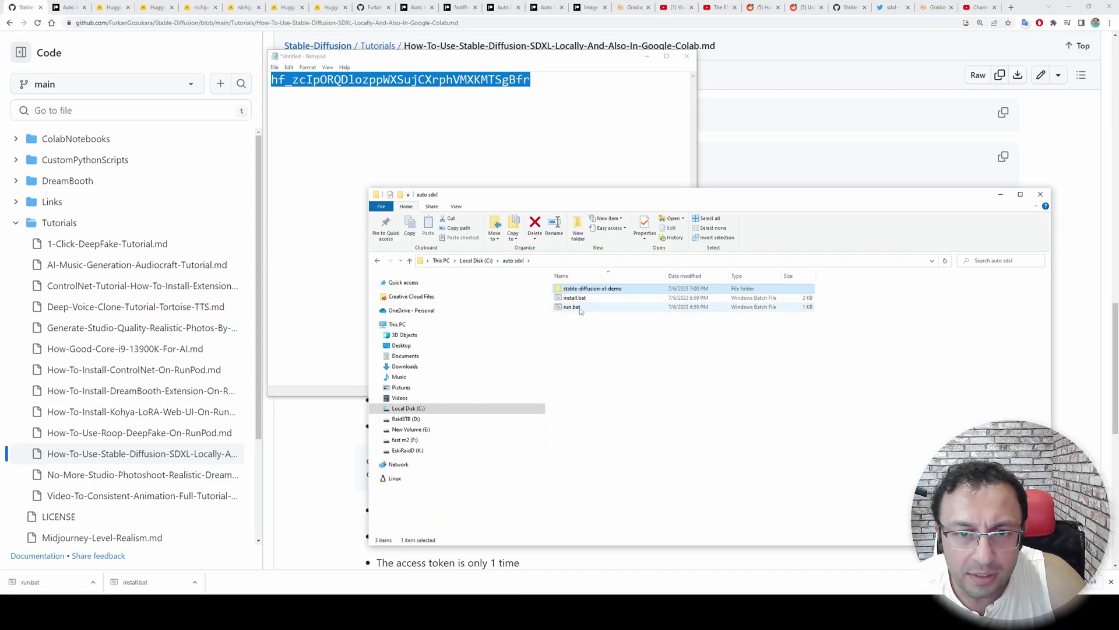
double_click(575, 307)
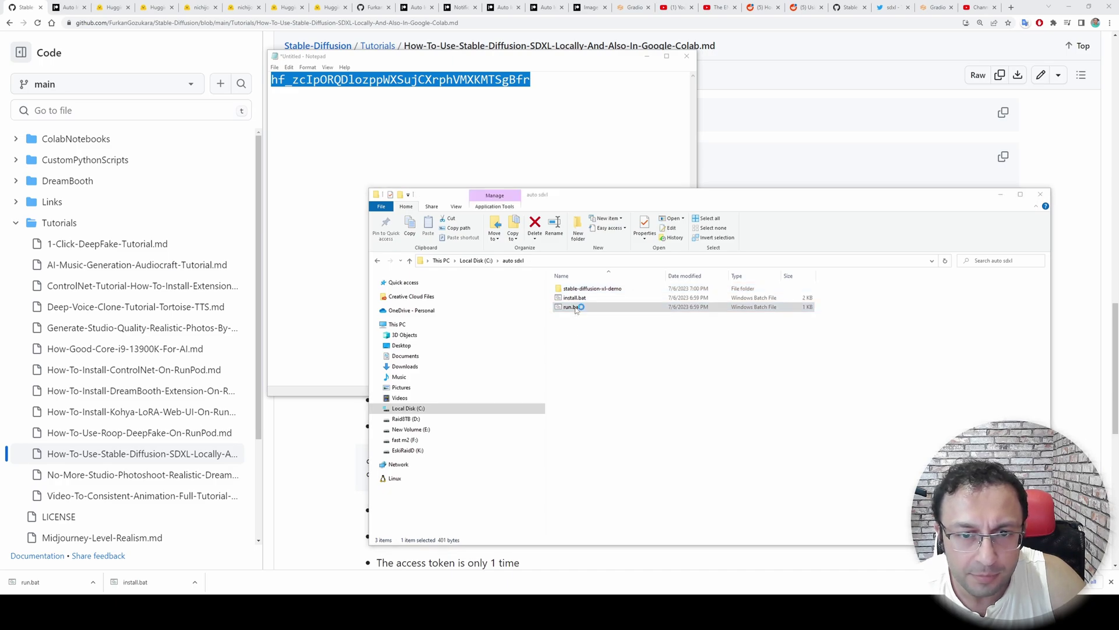
left_click(467, 237)
left_click(595, 380)
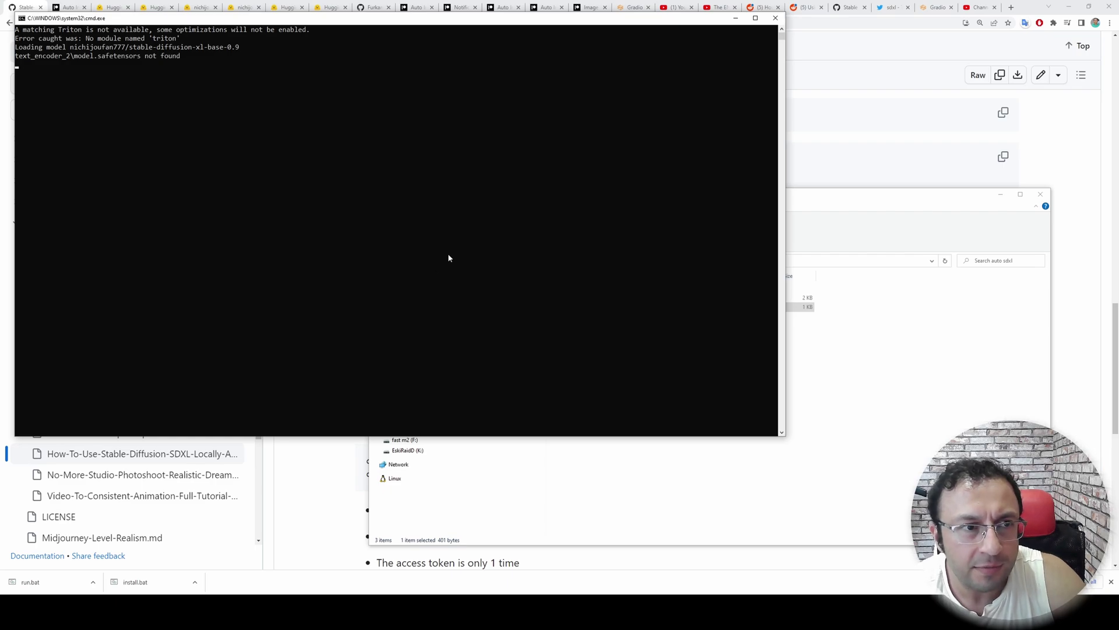
scroll(495, 251, "up", 2, "ctrl")
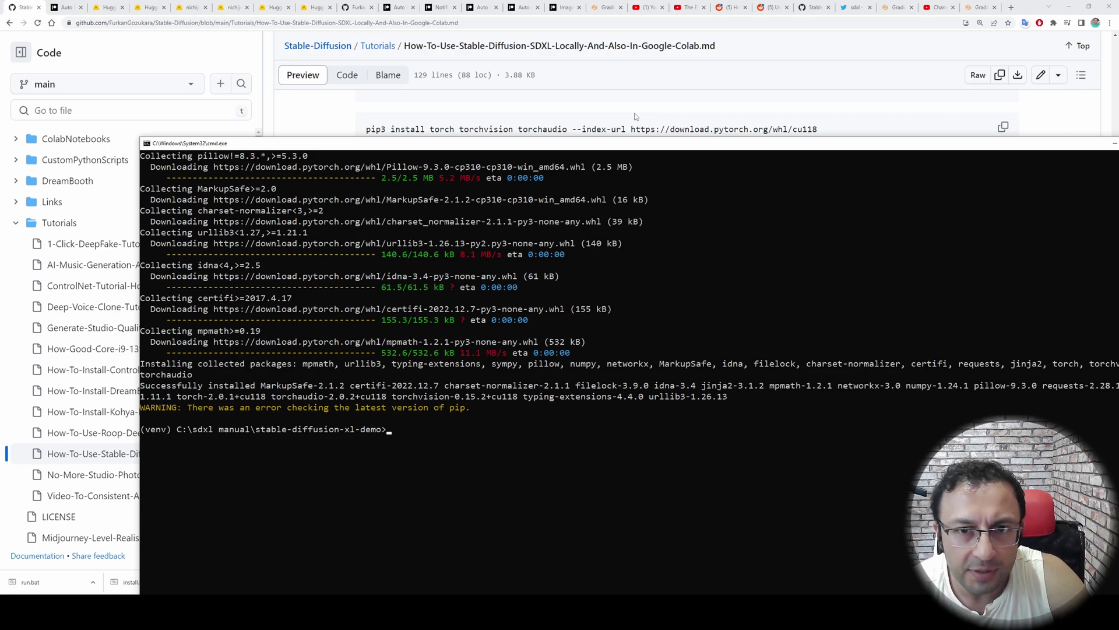
Install xformers 0.0.21.dev557 by running its pip command from the tutorial in the console
left_click(636, 116)
left_click_drag(845, 140, 351, 134)
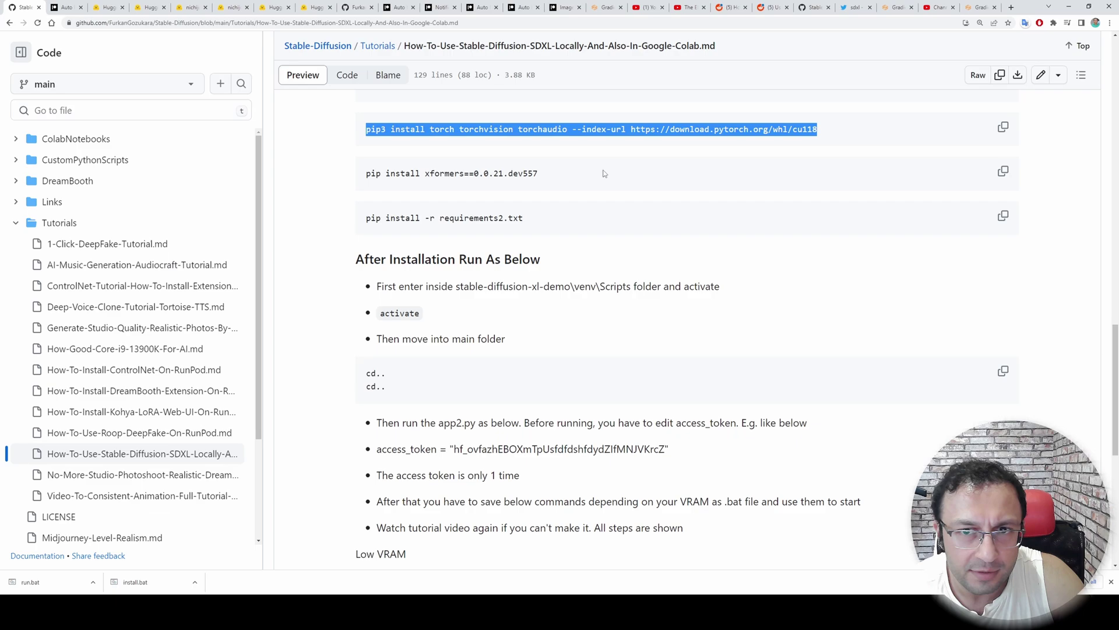
left_click(672, 165)
left_click(1004, 171)
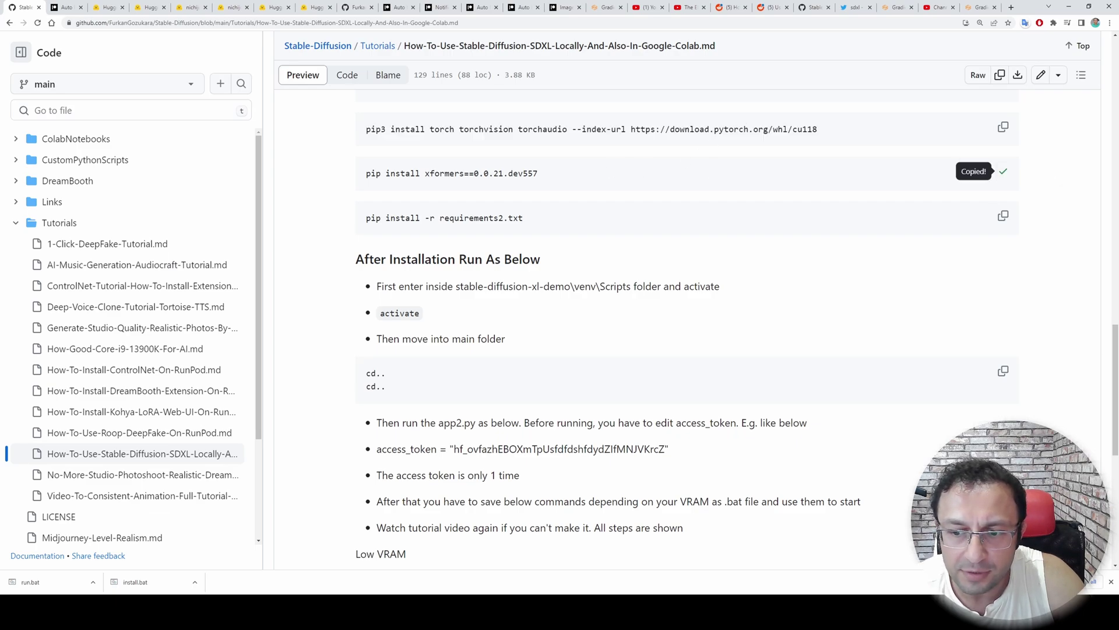
key("alt+Tab")
key("ctrl+v")
key("Return")
key("alt+Tab")
left_click_drag(539, 174, 476, 177)
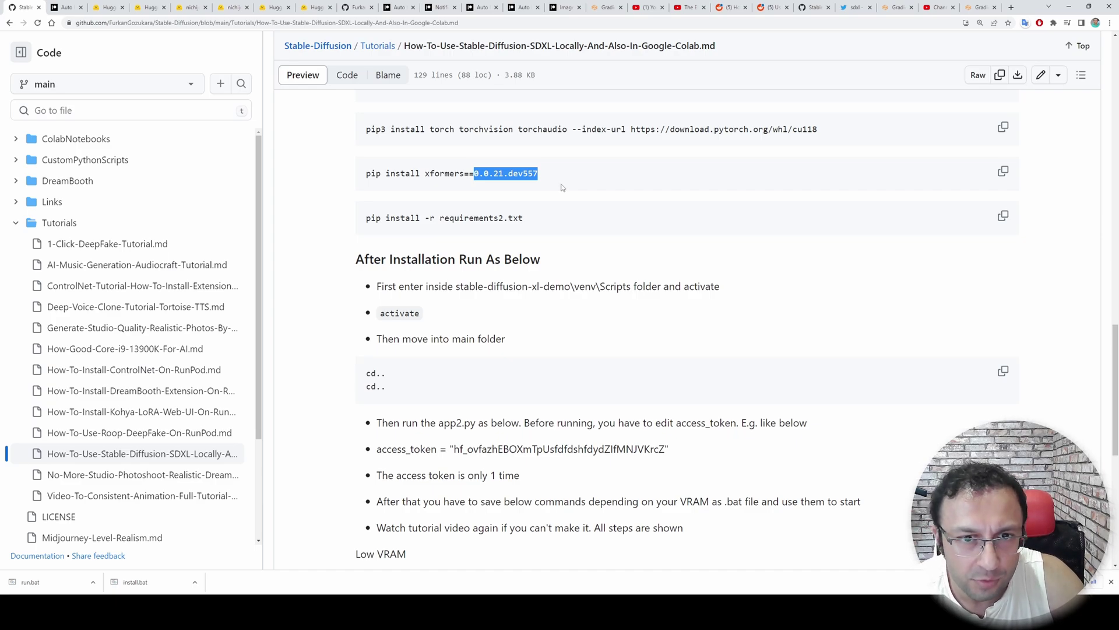
left_click(454, 178)
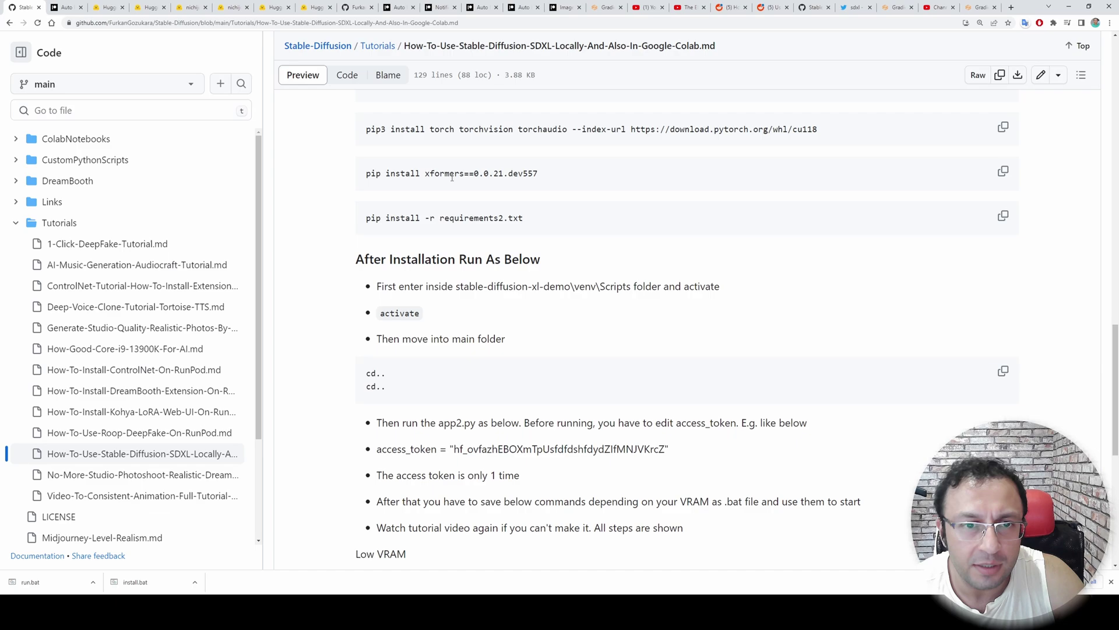
Install the requirements2.txt packages with pip install -r requirements2.txt
scroll(452, 178, "down", 2)
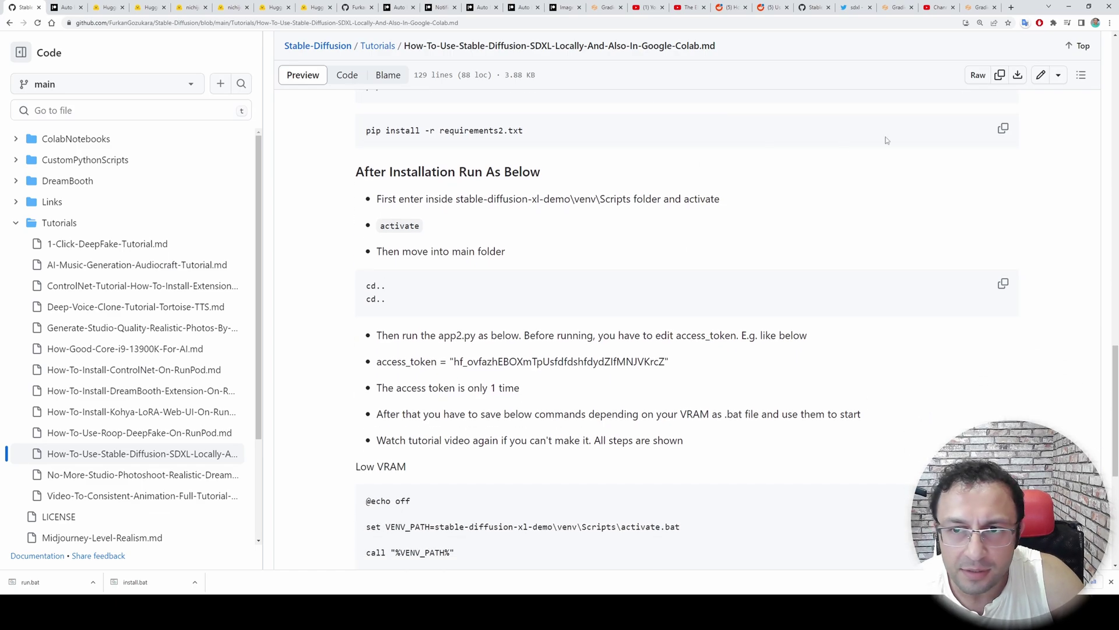
left_click(999, 129)
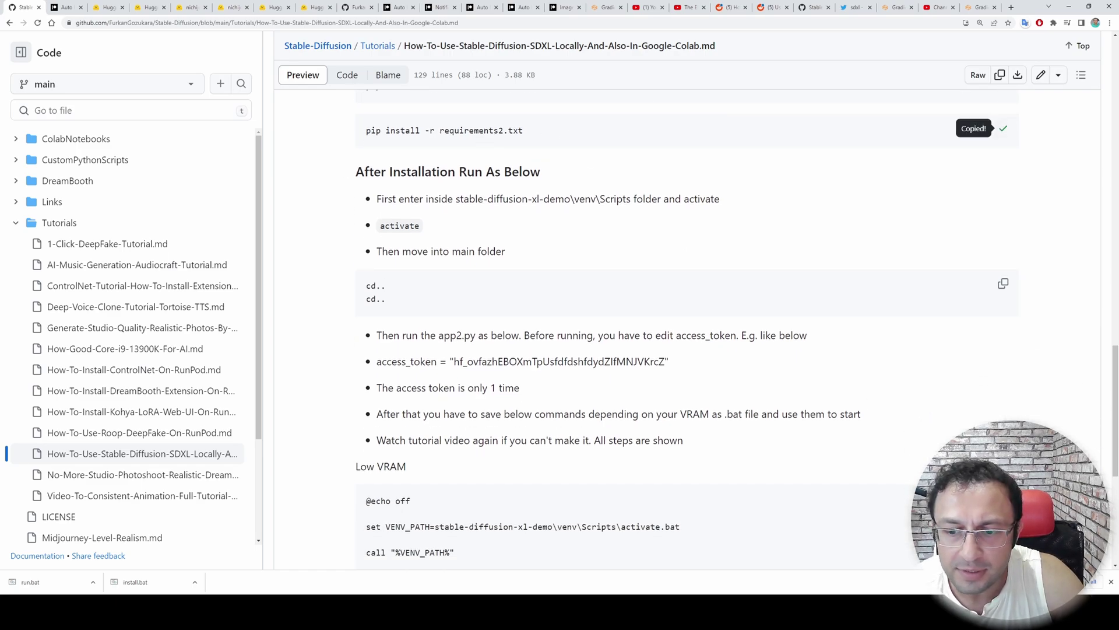
key("alt+Tab")
key("ctrl+v")
key("Return")
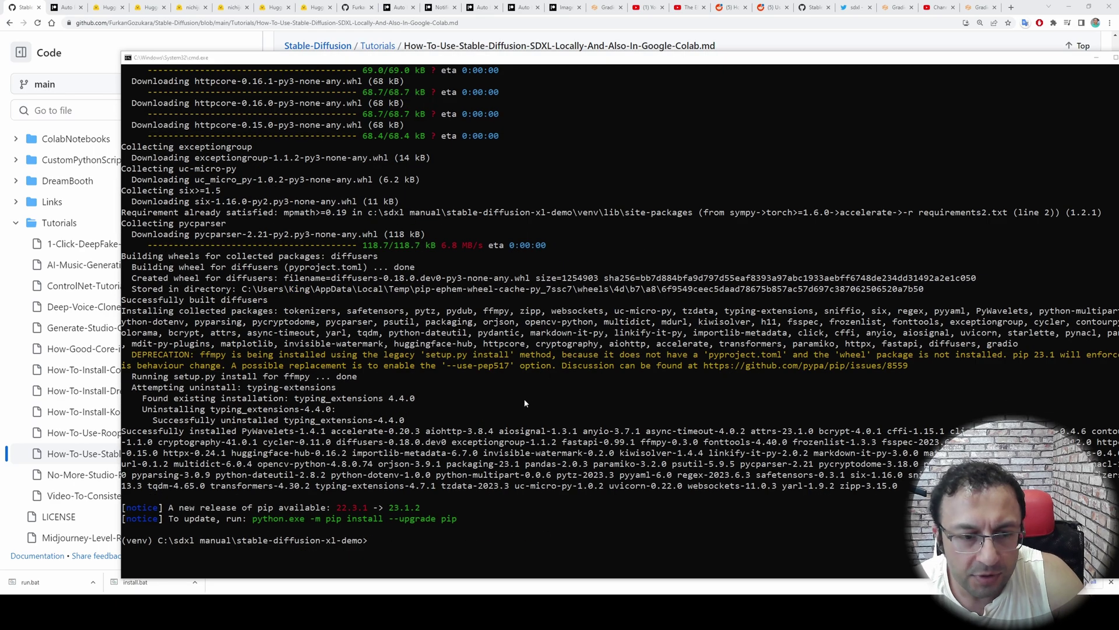
left_click(524, 403)
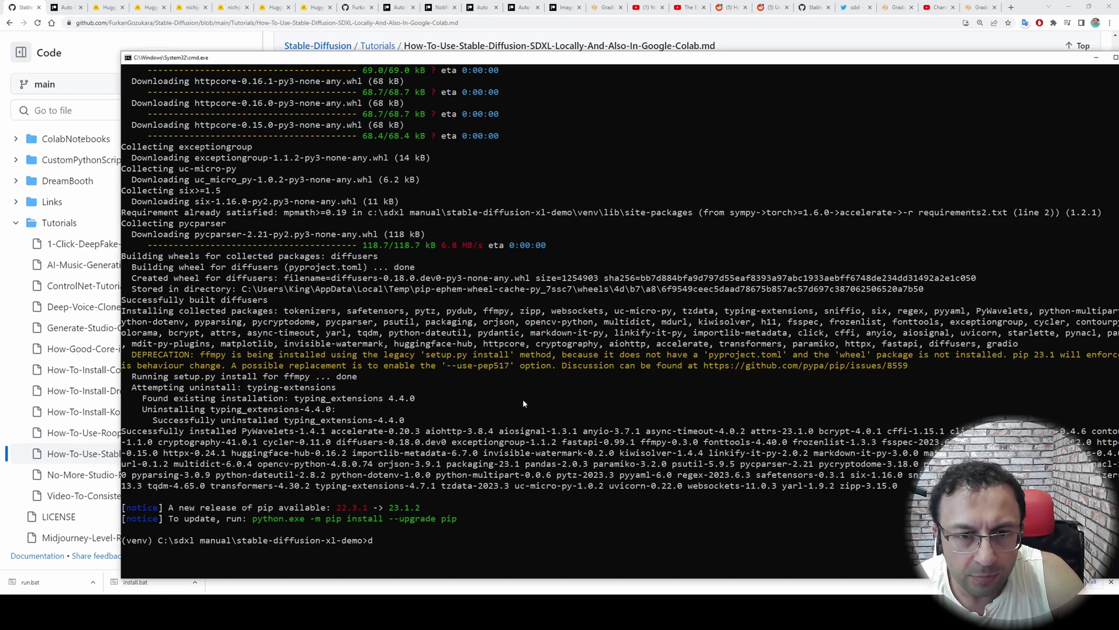
Paste the Hugging Face token over your_token in C:\sdxl manual\stable-diffusion-xl-demo\app2.py
left_click(1097, 57)
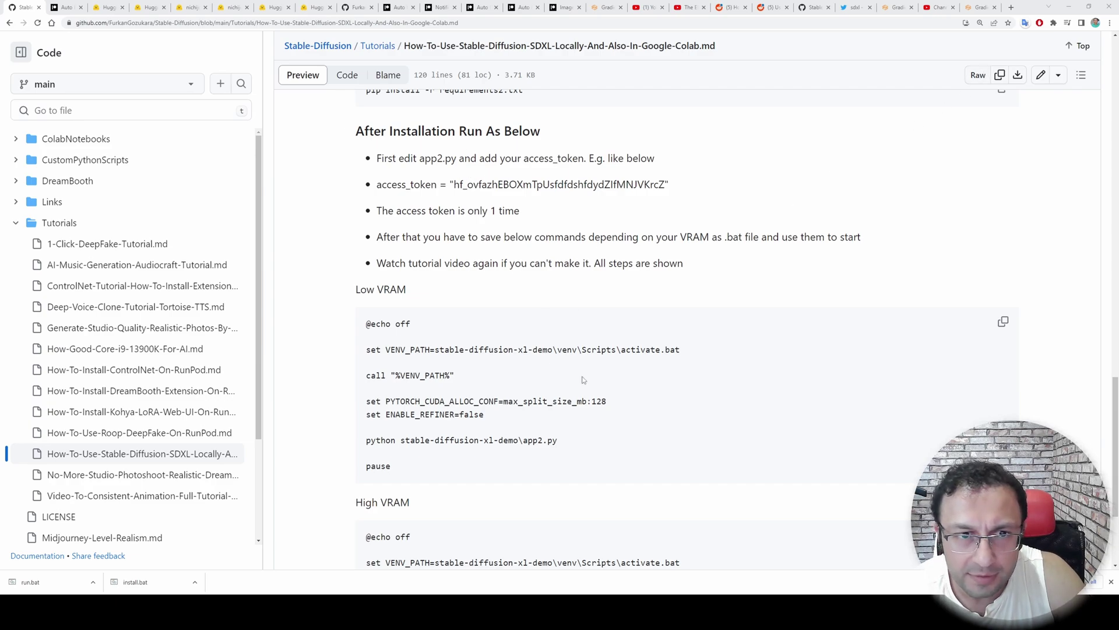
key("alt+Tab")
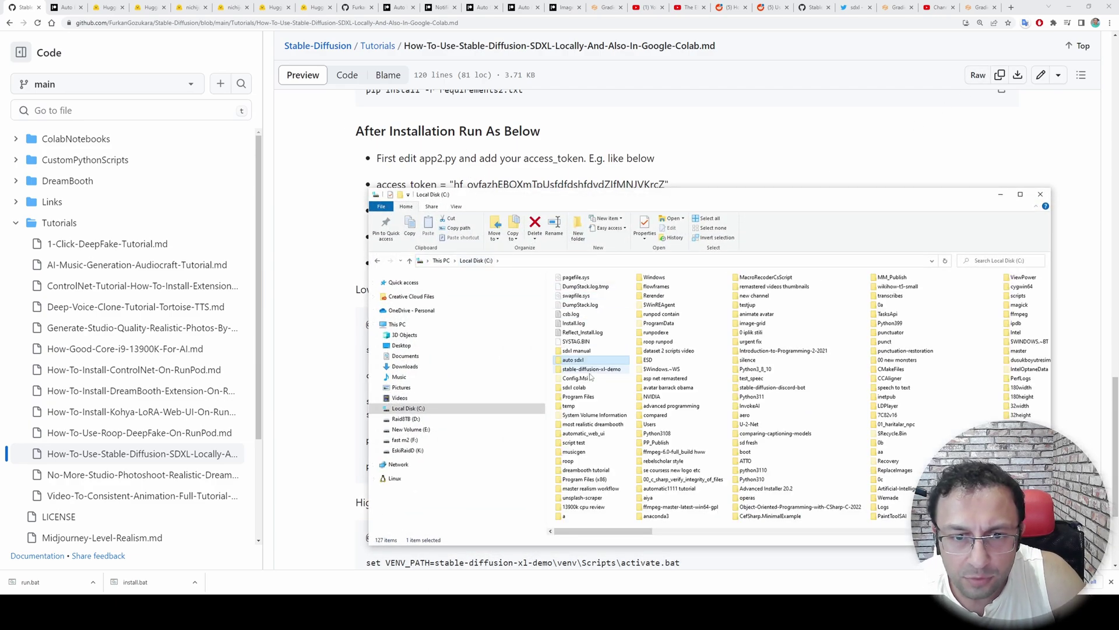
left_click(576, 352)
double_click(575, 351)
double_click(592, 290)
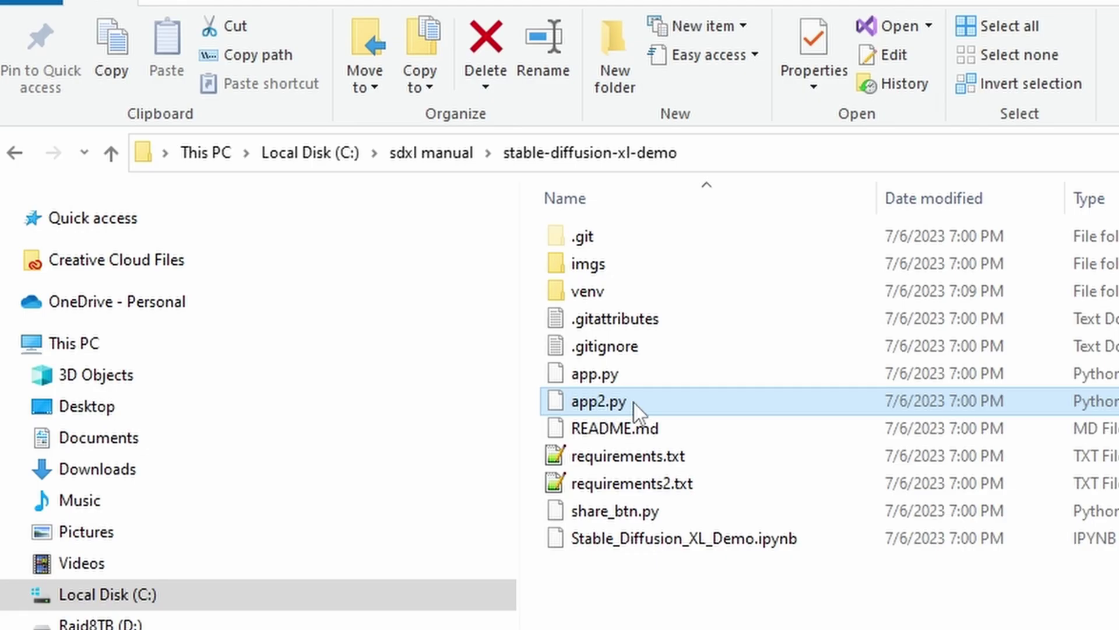
right_click(584, 345)
left_click(716, 547)
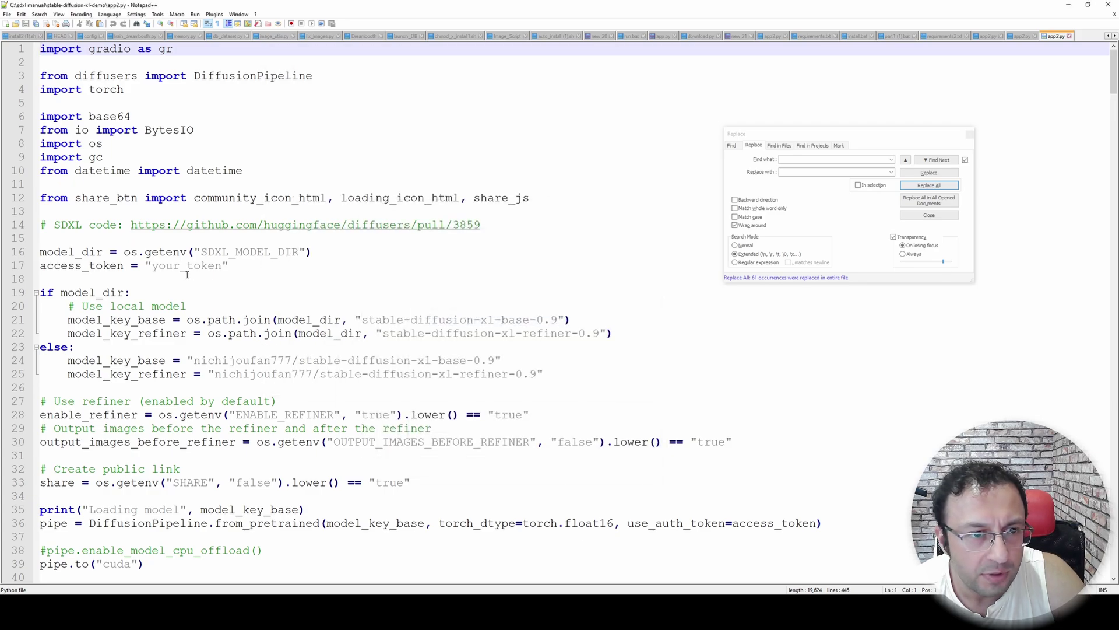
double_click(187, 269)
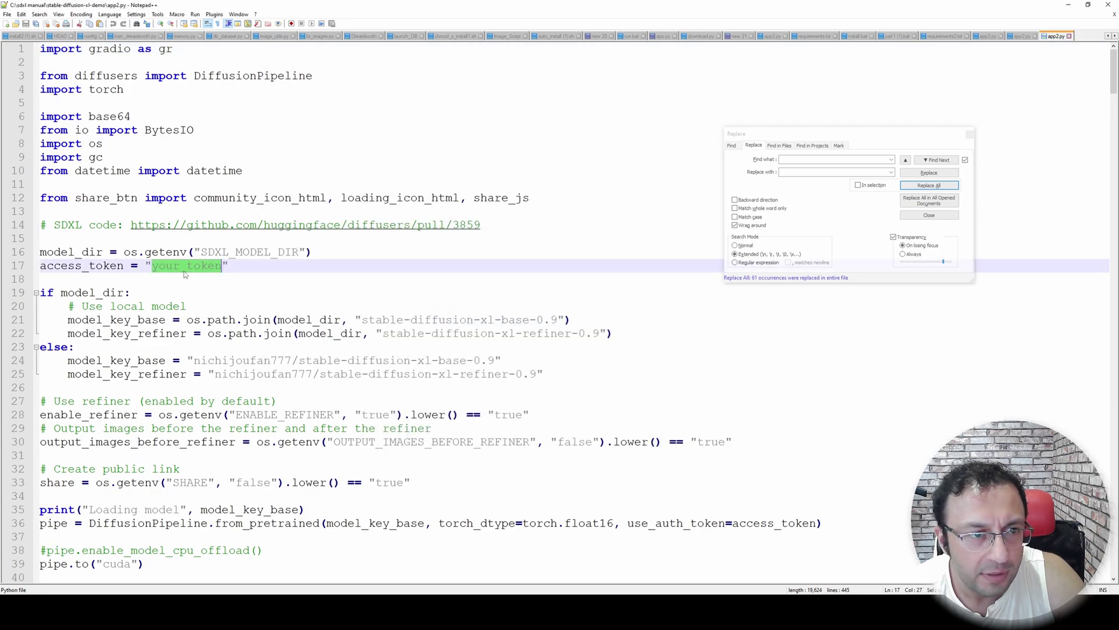
key("ctrl+v")
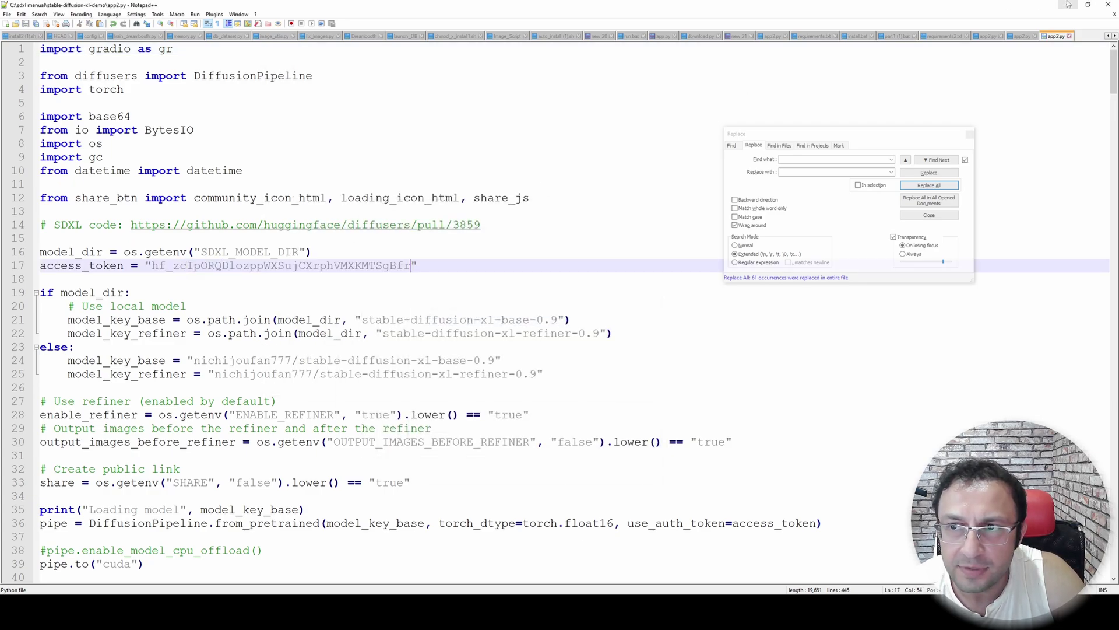
left_click(1068, 5)
scroll(597, 252, "down", 2)
scroll(597, 253, "down", 1)
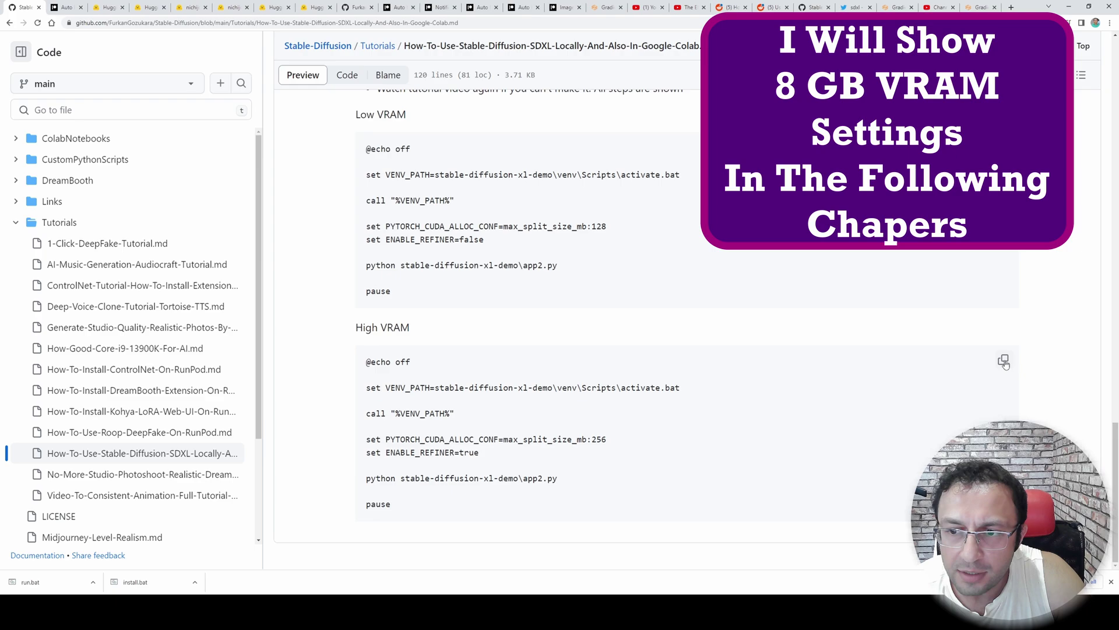
Copy the launch script and create a new file named run.bat in the sdxl manual folder
left_click(1004, 361)
key("alt+Tab")
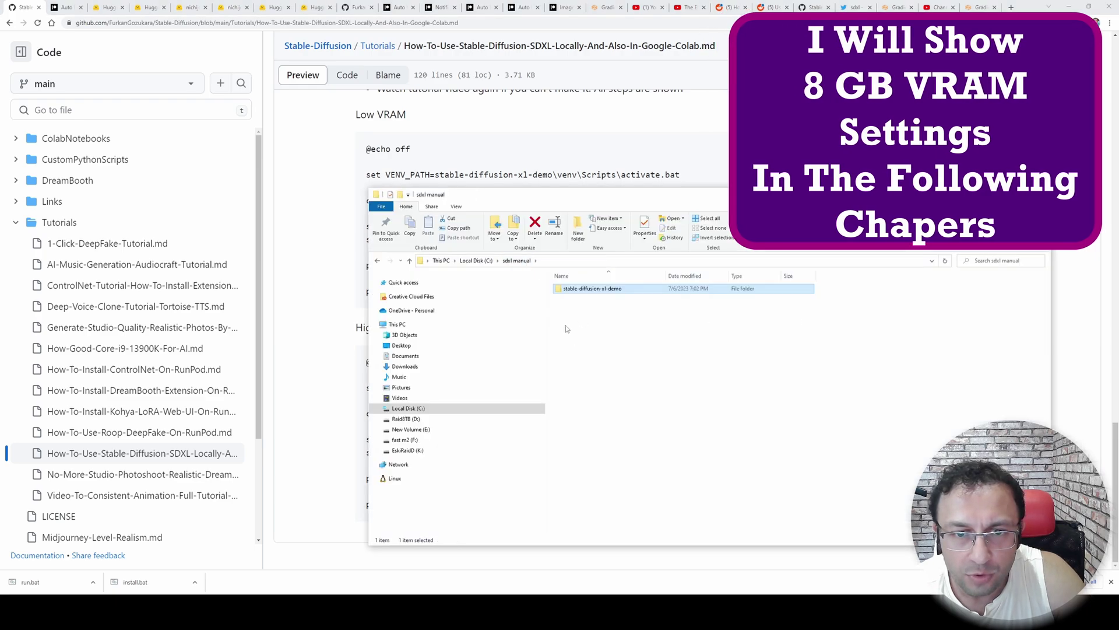
right_click(580, 311)
mouse_move(641, 475)
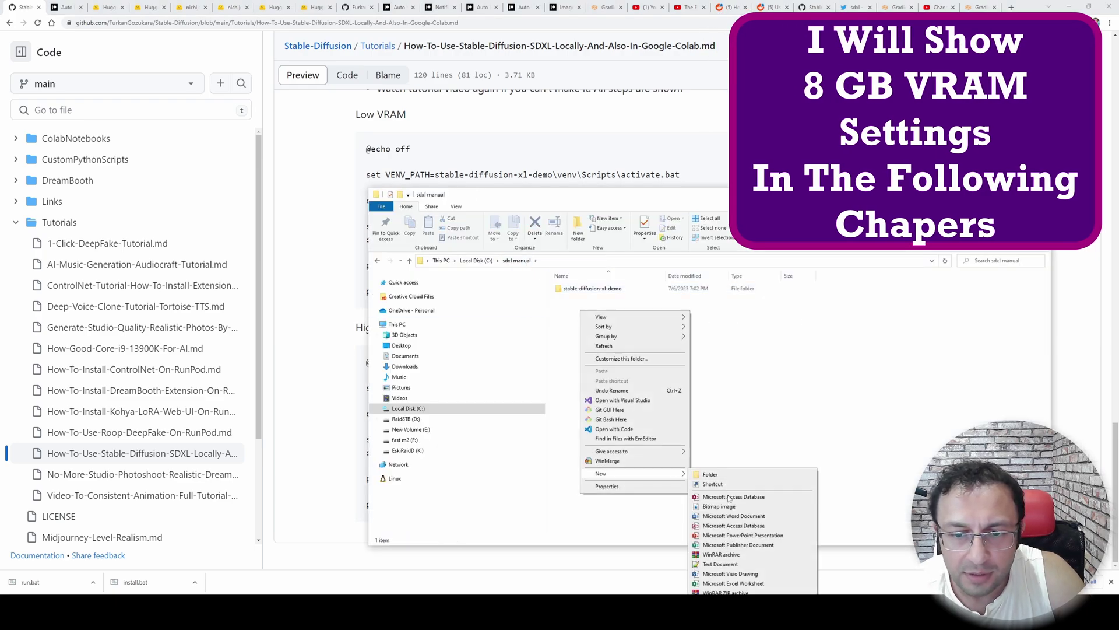
left_click(723, 557)
type("dun.bat")
key("Return")
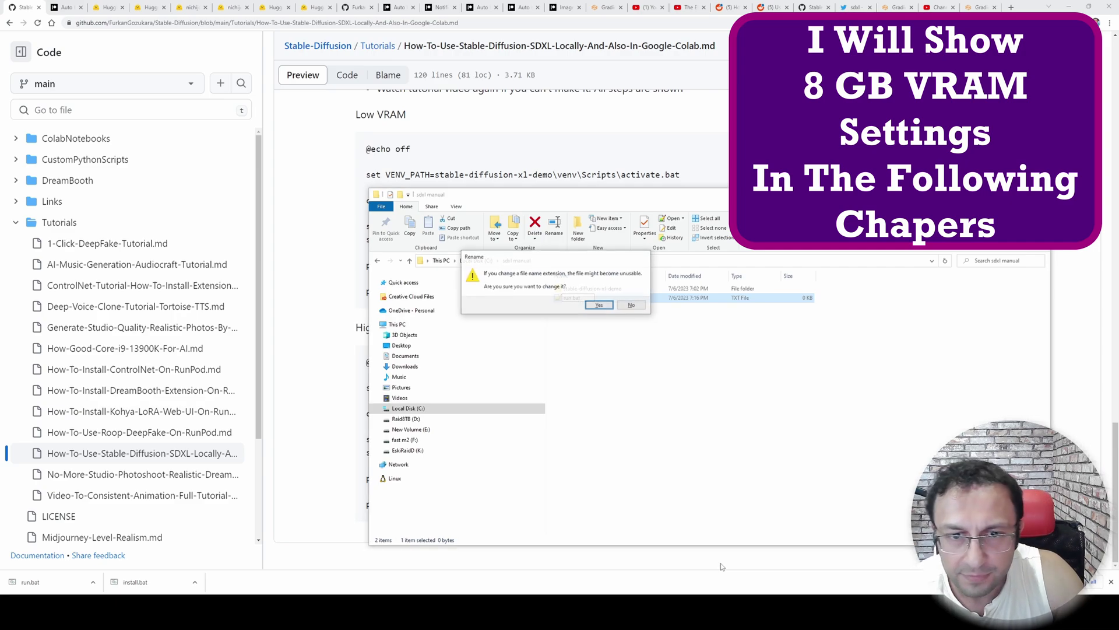
key("Return")
Paste the copied script into run.bat, save it, and launch it
right_click(572, 304)
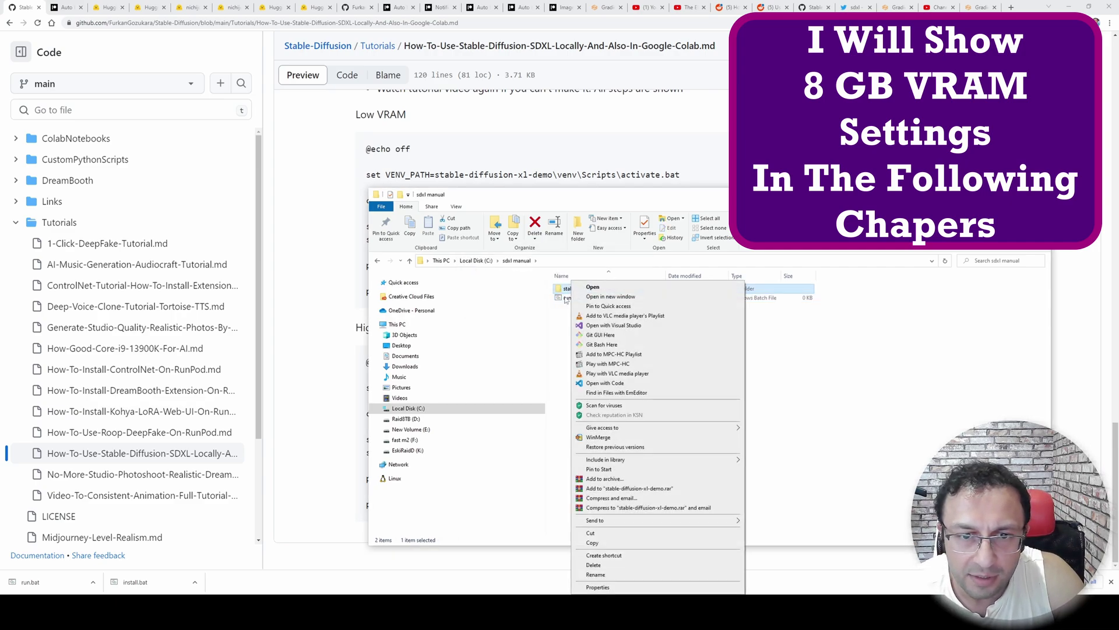
left_click(589, 303)
key("ctrl+v")
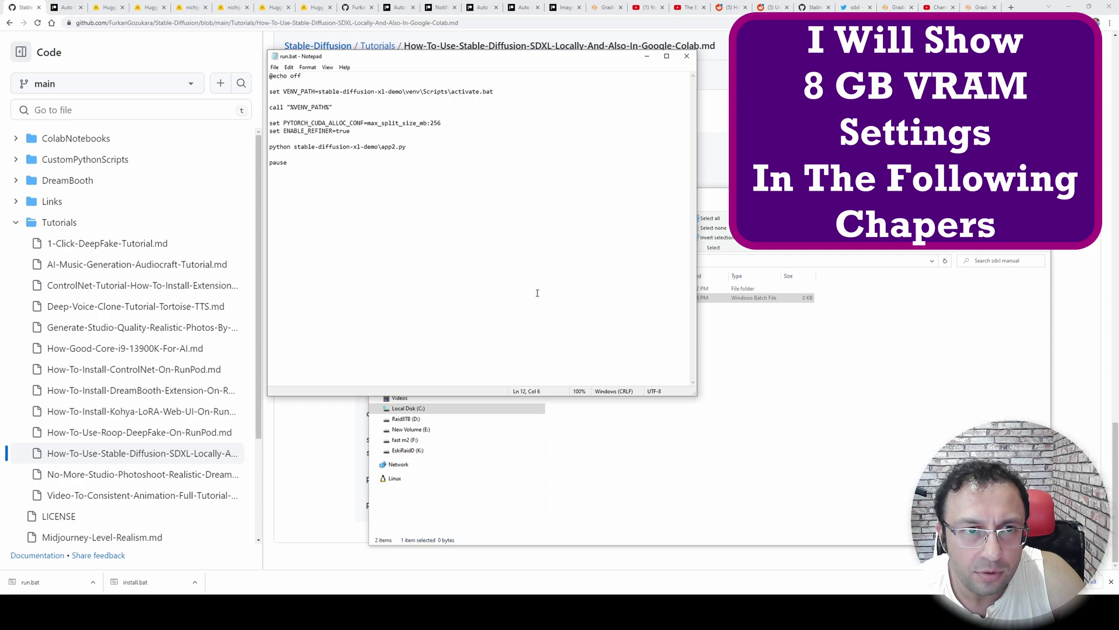
key("ctrl+s")
key("alt+F4")
double_click(583, 305)
left_click(664, 325)
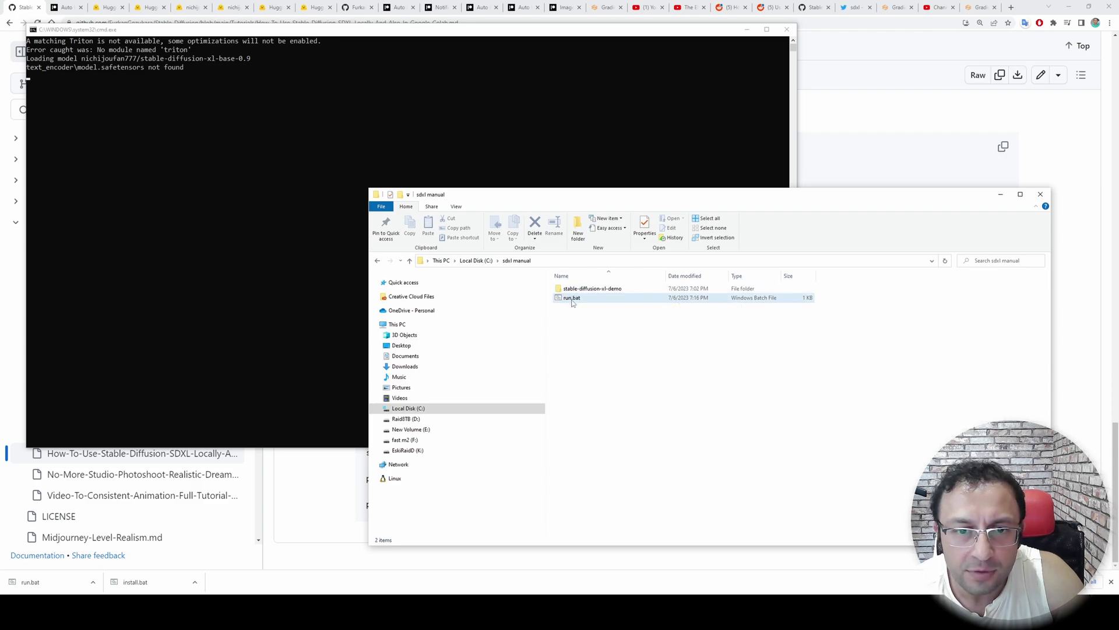
Strip the stable-diffusion-xl-demo\ prefix from run.bat's VENV_PATH and app2.py lines, saving the changes
right_click(572, 302)
left_click(562, 306)
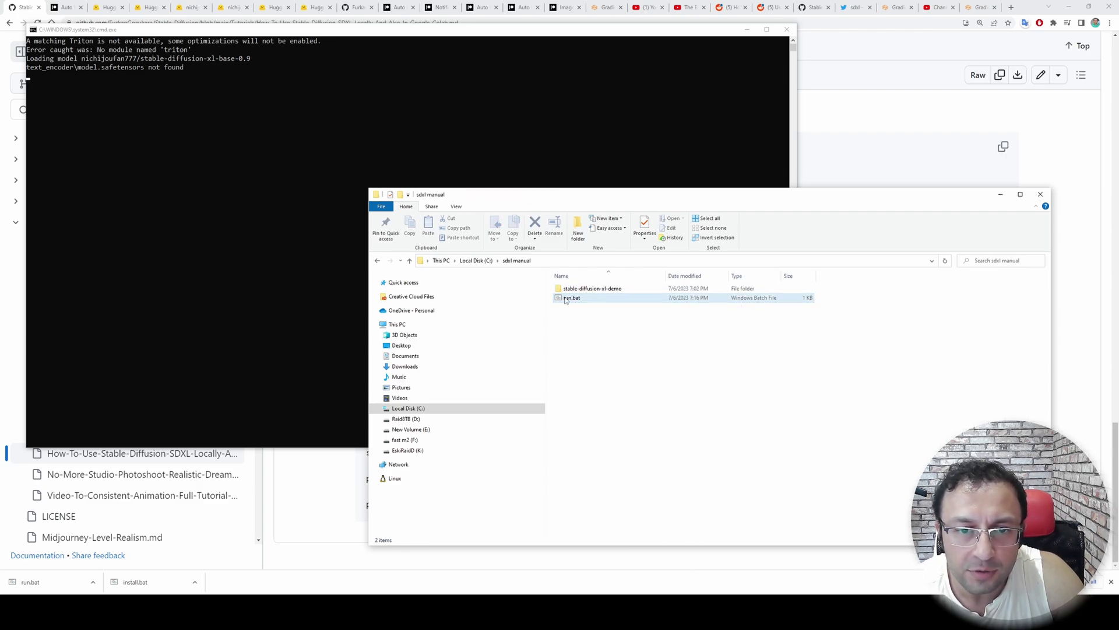
left_click(571, 298)
right_click(574, 301)
left_click(586, 313)
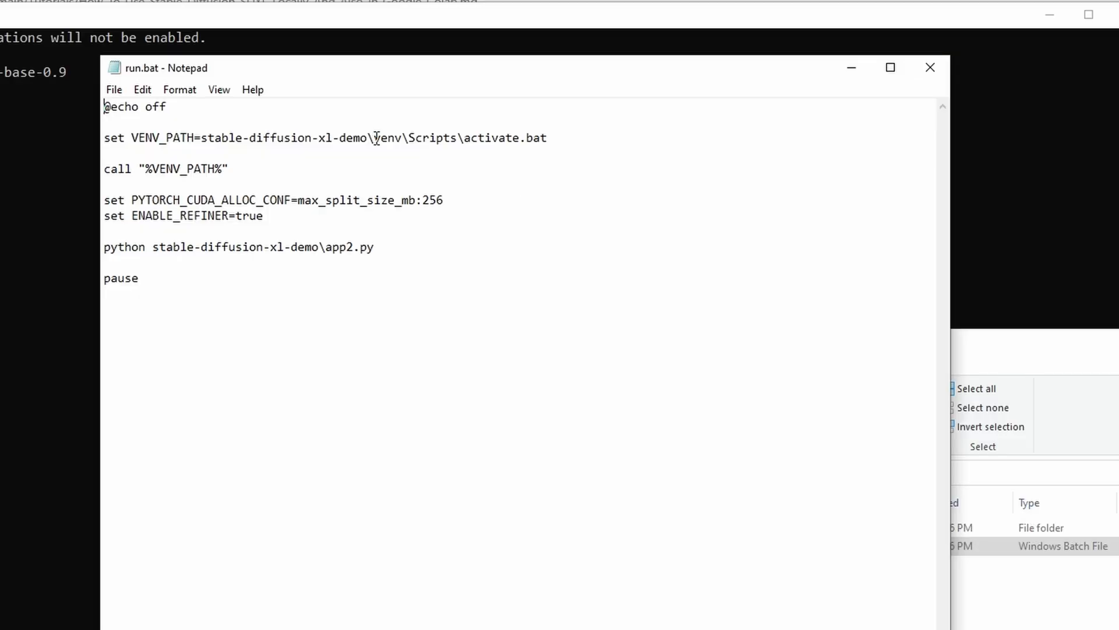
left_click_drag(406, 92, 398, 92)
key("BackSpace")
key("BackSpace")
key("BackSpace")
key("BackSpace")
key("BackSpace")
key("BackSpace")
key("BackSpace")
key("BackSpace")
key("BackSpace")
key("BackSpace")
key("BackSpace")
key("BackSpace")
key("BackSpace")
key("BackSpace")
key("BackSpace")
key("BackSpace")
key("BackSpace")
key("BackSpace")
key("BackSpace")
key("BackSpace")
key("BackSpace")
key("BackSpace")
key("BackSpace")
key("BackSpace")
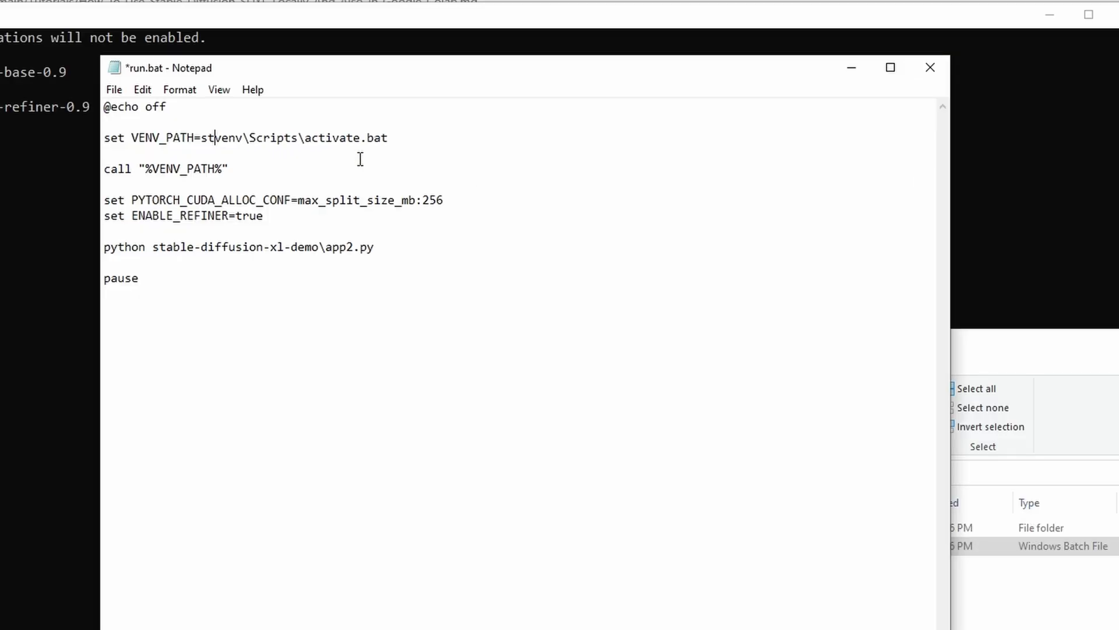
left_click_drag(326, 247, 153, 247)
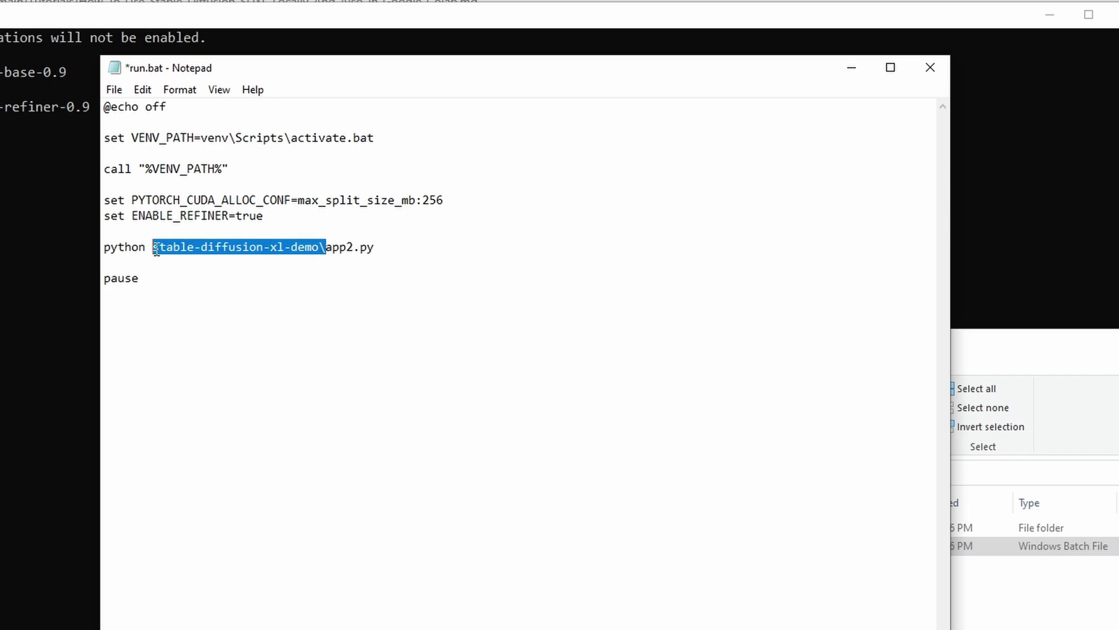
key("BackSpace")
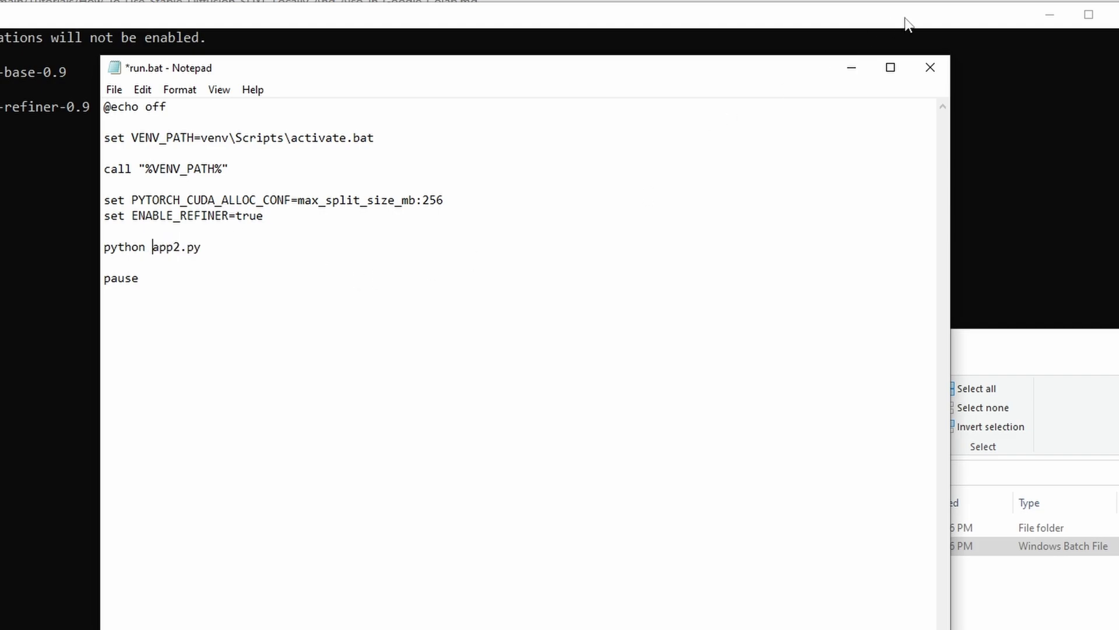
left_click(931, 68)
left_click(623, 583)
left_click(177, 163)
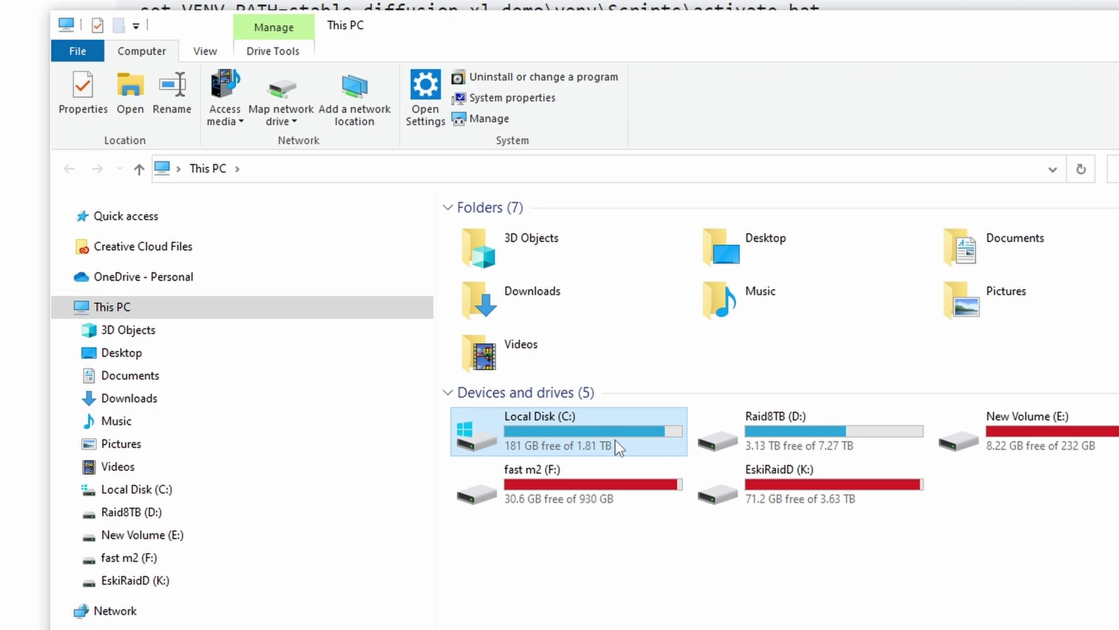
Browse to the .cache\huggingface\hub folder in the user's home directory on C:
double_click(614, 440)
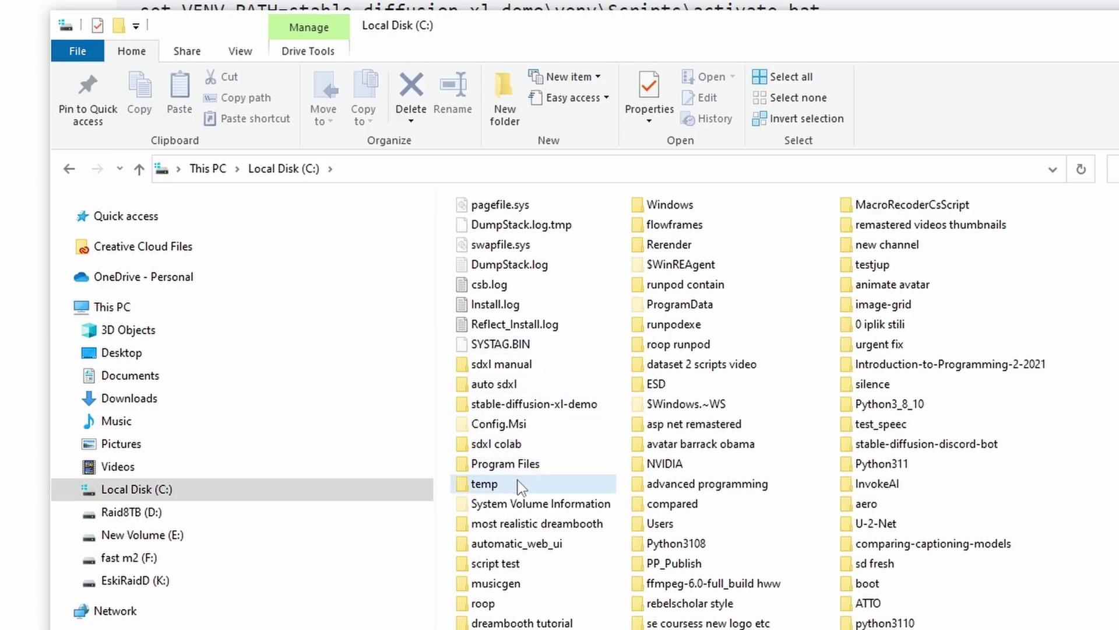
double_click(715, 521)
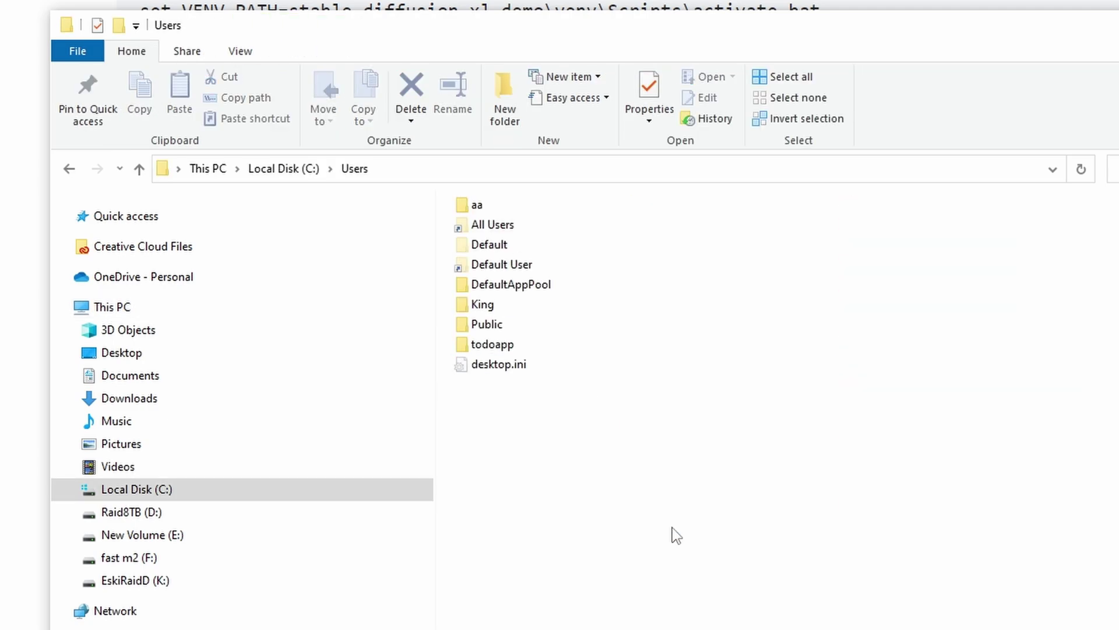
double_click(484, 305)
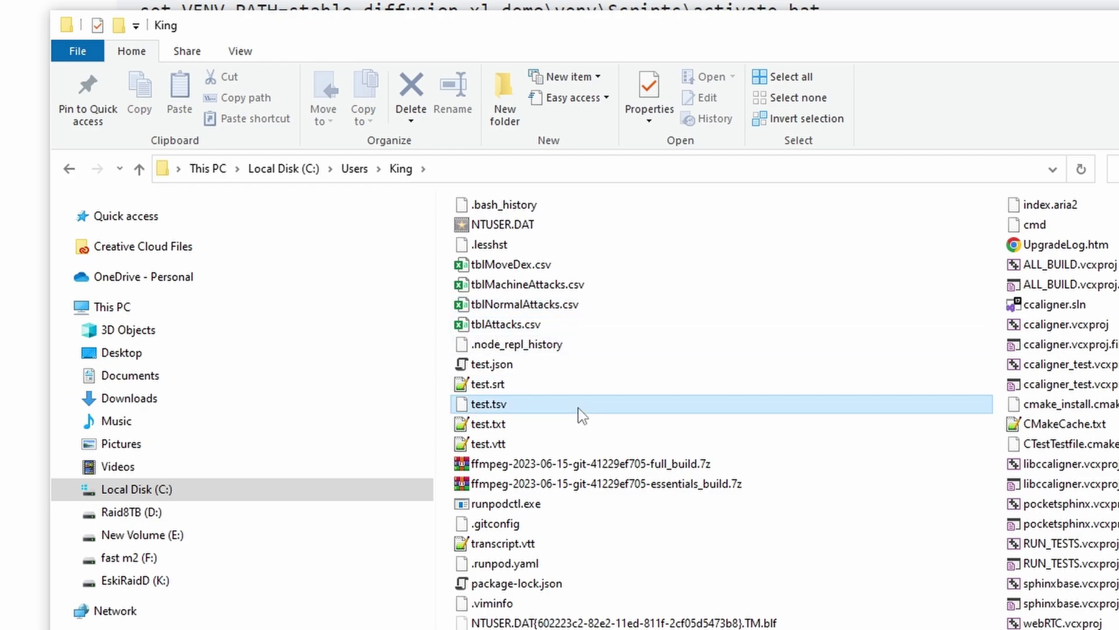
scroll(942, 525, "down", 2)
scroll(1011, 488, "down", 2)
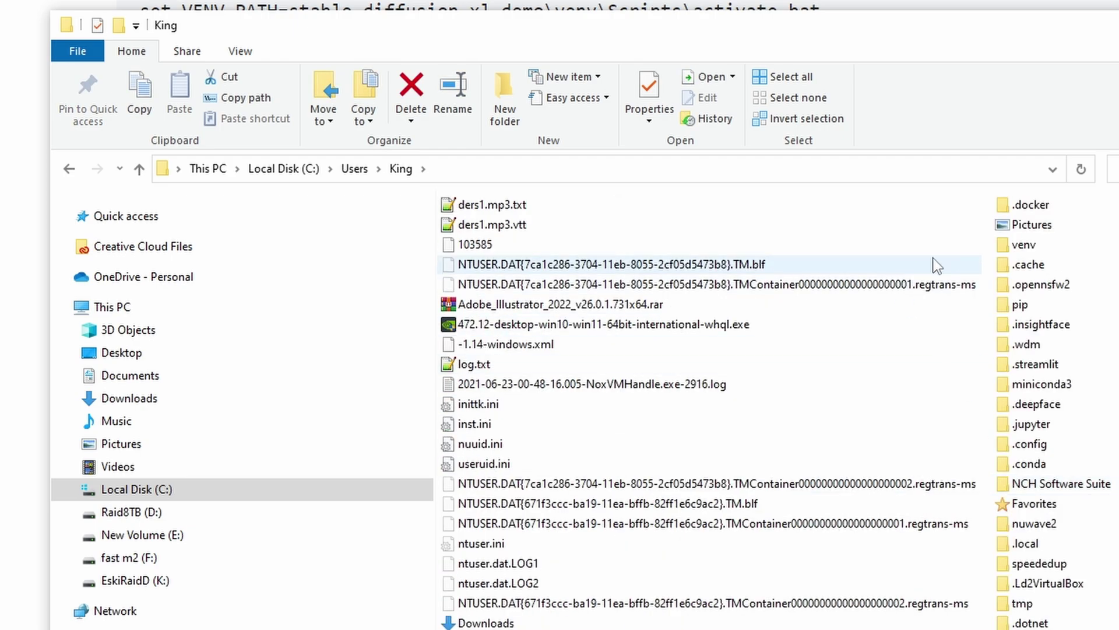
double_click(1044, 284)
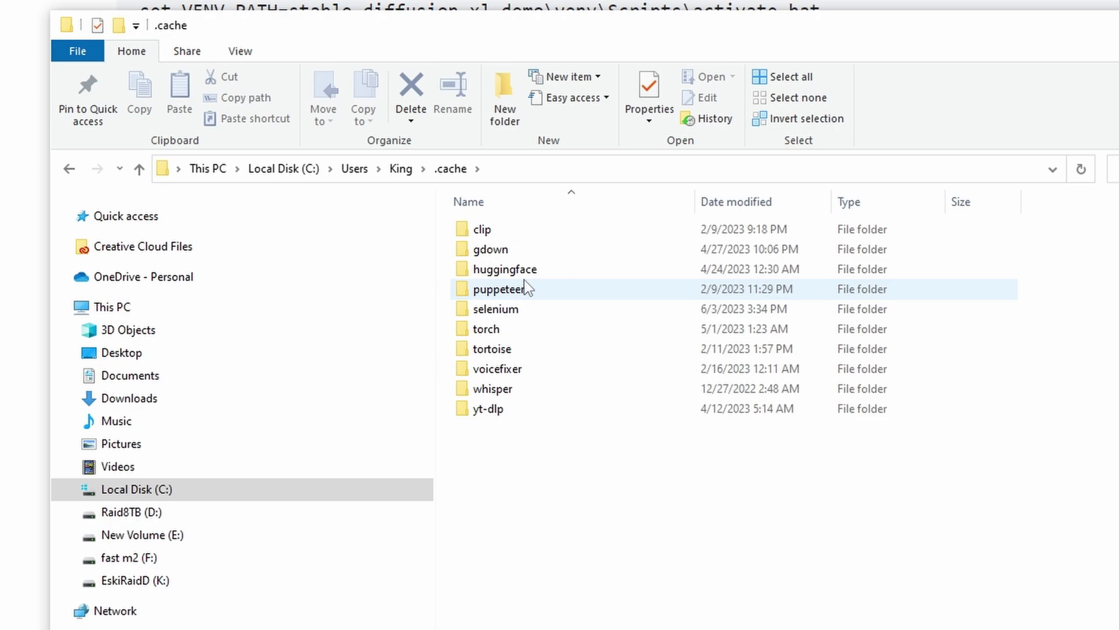
double_click(505, 270)
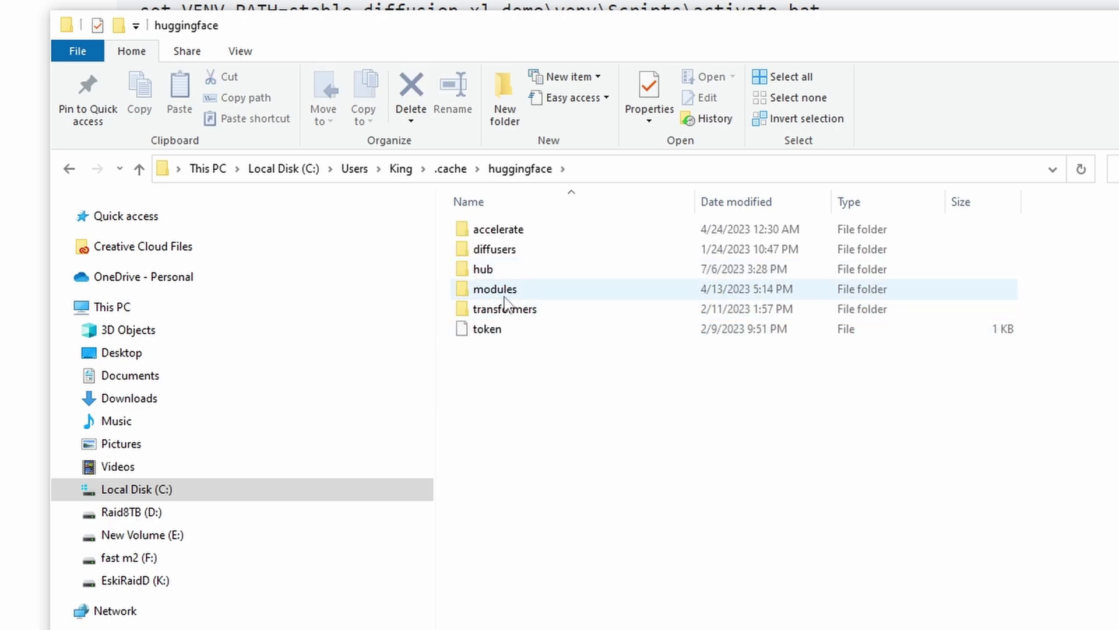
double_click(490, 270)
scroll(533, 312, "down", 2)
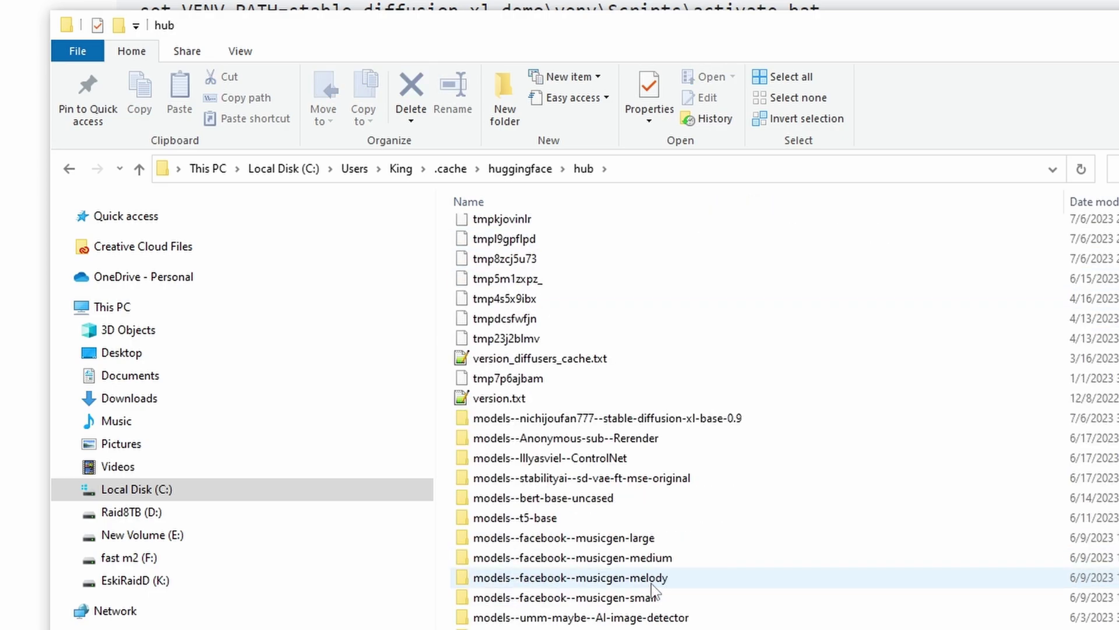
Permanently delete the three subfolders inside the stable-diffusion-xl-base-0.9 model cache folder
left_click(688, 420)
mouse_move(704, 424)
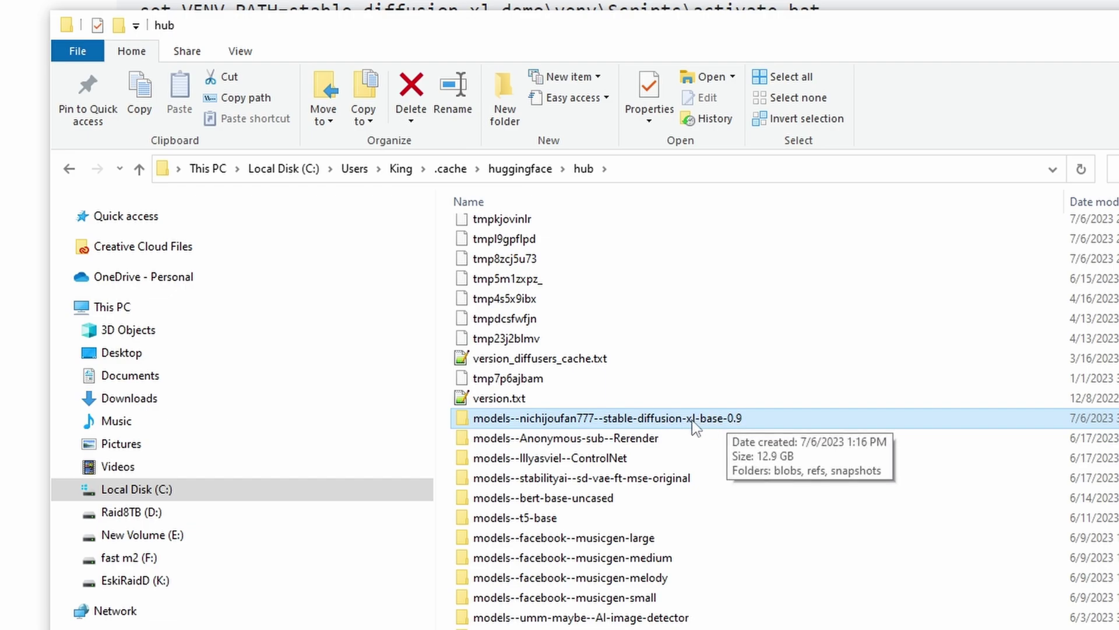
double_click(694, 424)
key("ctrl+a")
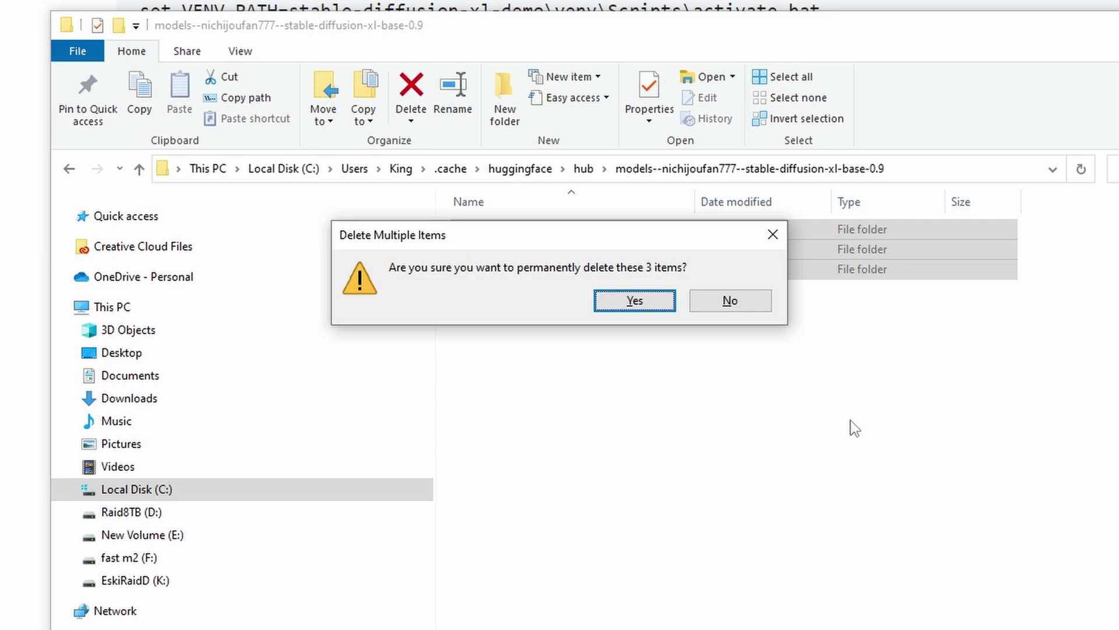
key("Return")
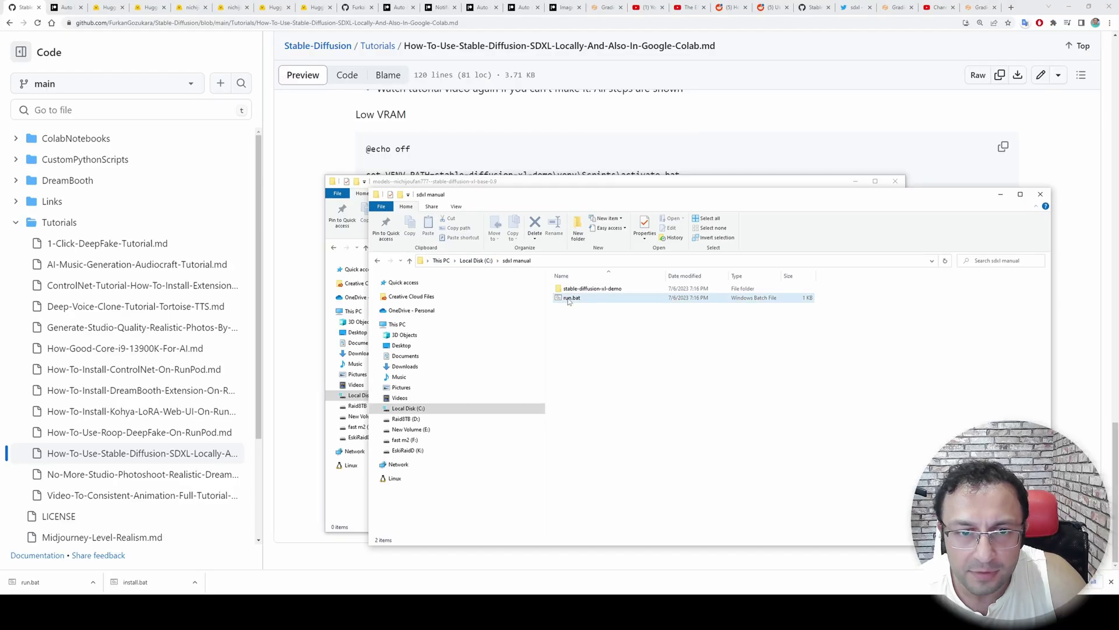
double_click(568, 299)
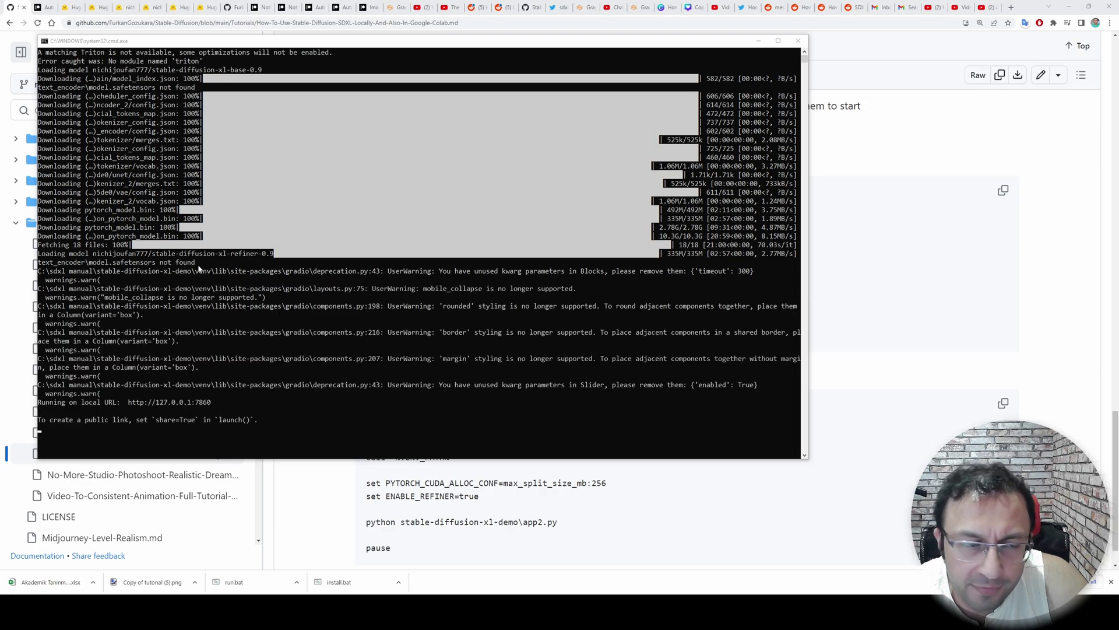
left_click(217, 405)
left_click_drag(129, 403, 215, 404)
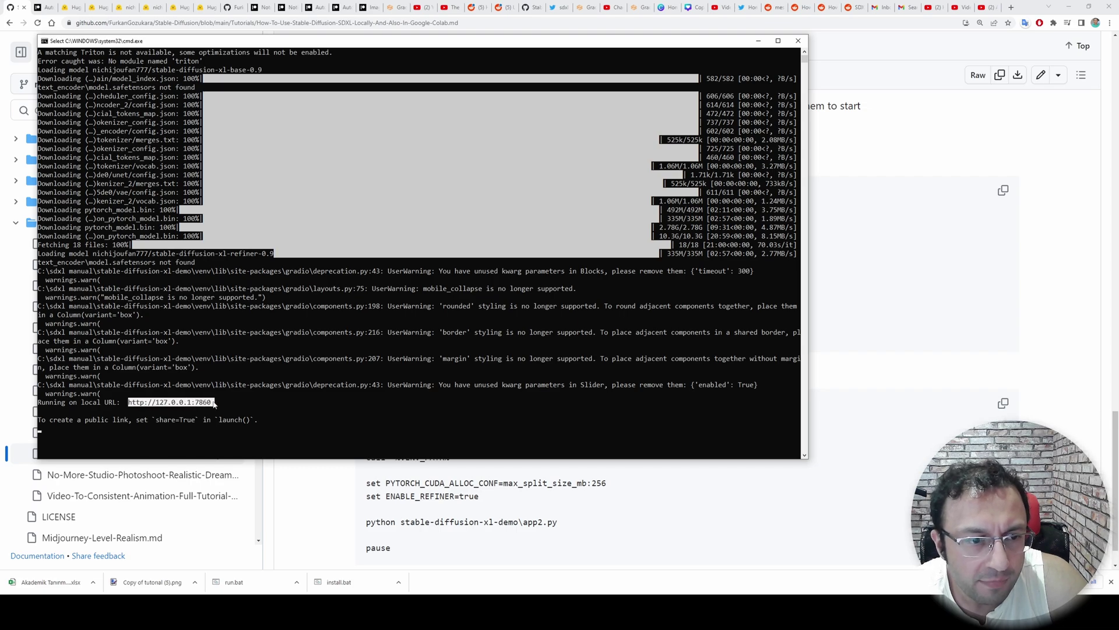
key("ctrl+c")
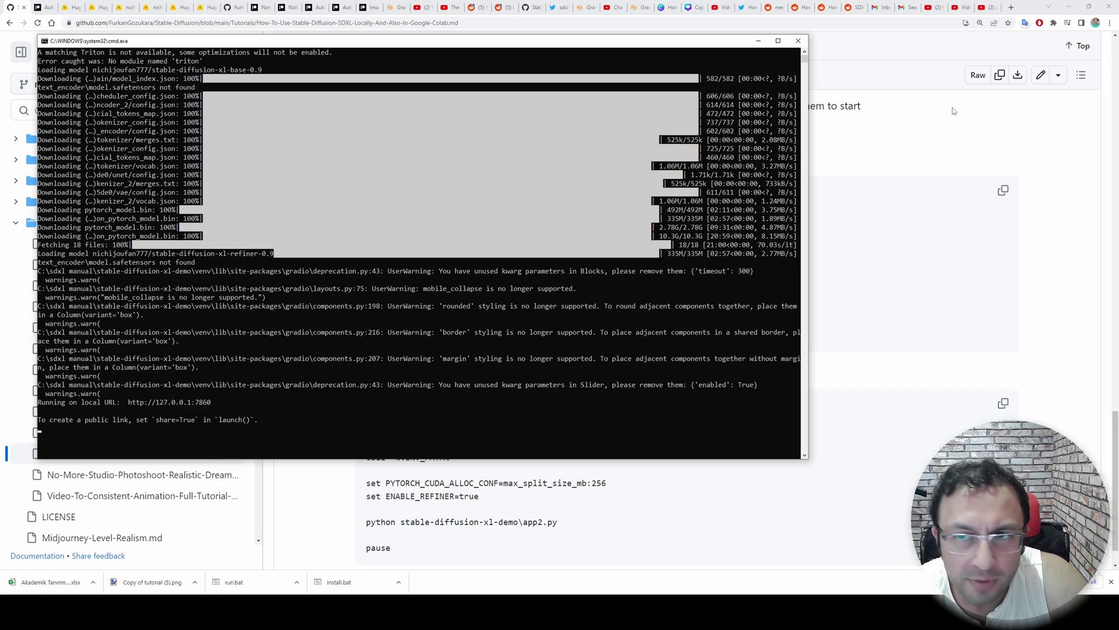
left_click(1011, 7)
key("ctrl+v")
key("Return")
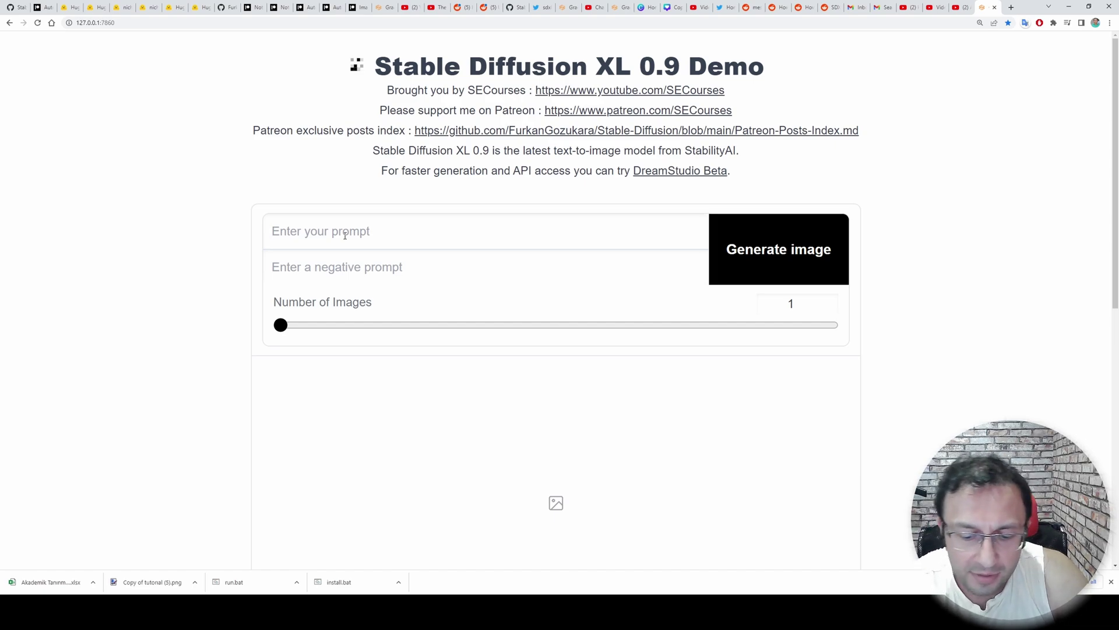
type("sports car")
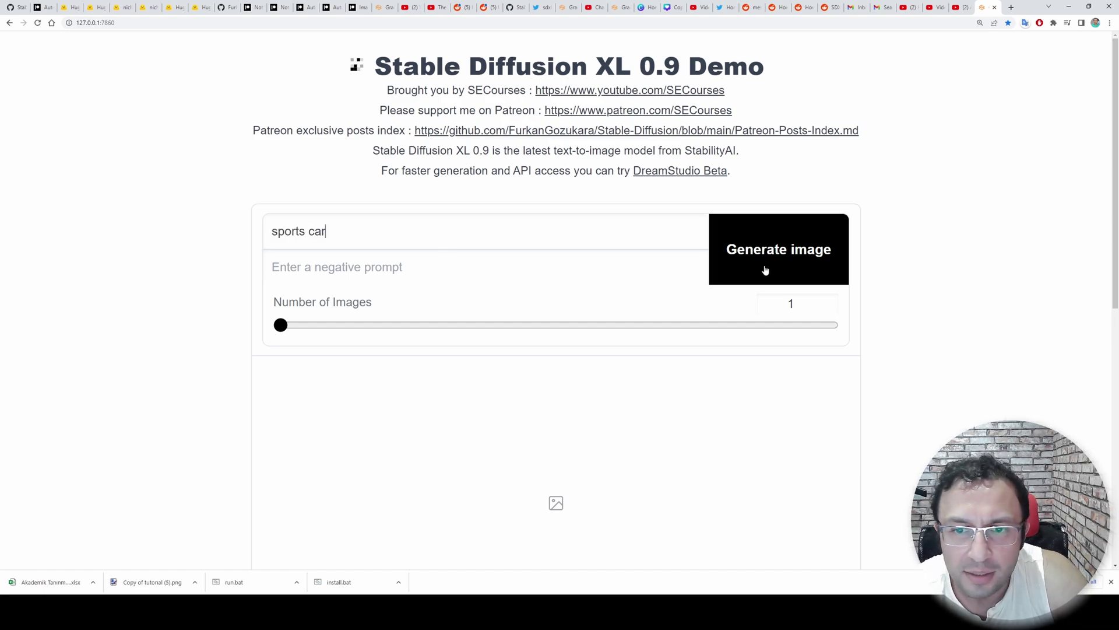
left_click(766, 271)
scroll(941, 321, "down", 2)
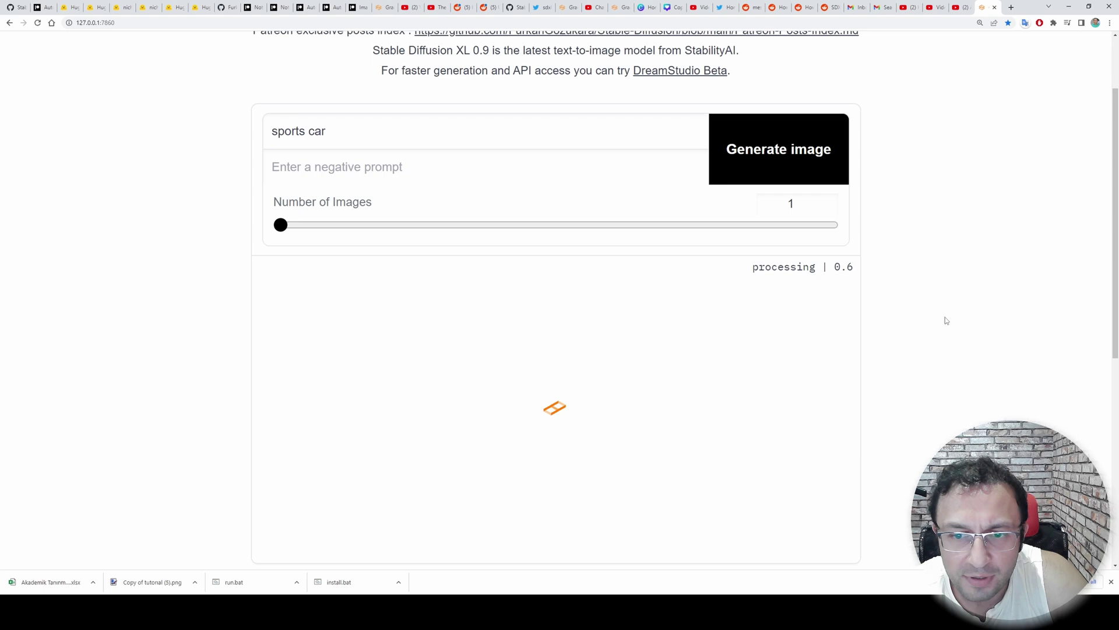
scroll(874, 320, "down", 5)
left_click(375, 285)
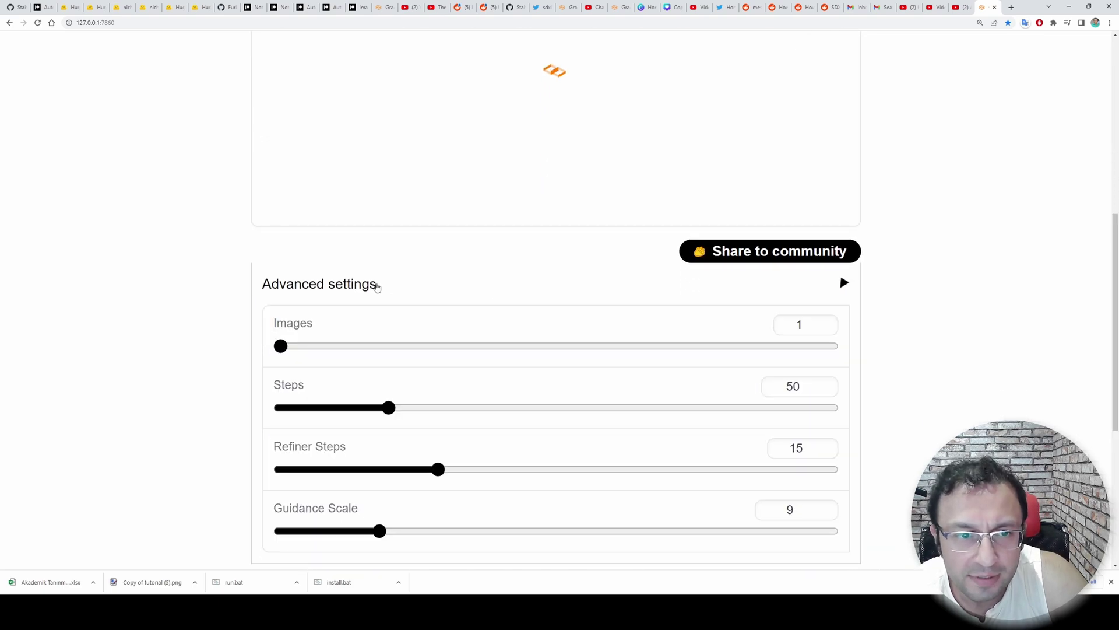
scroll(376, 286, "down", 1)
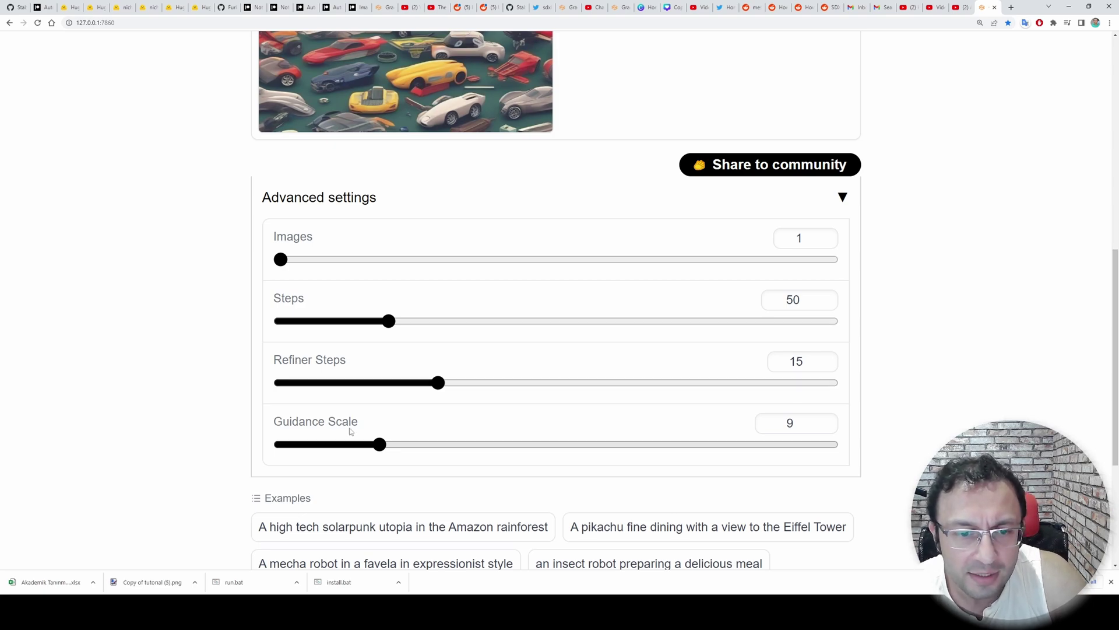
scroll(363, 430, "up", 5)
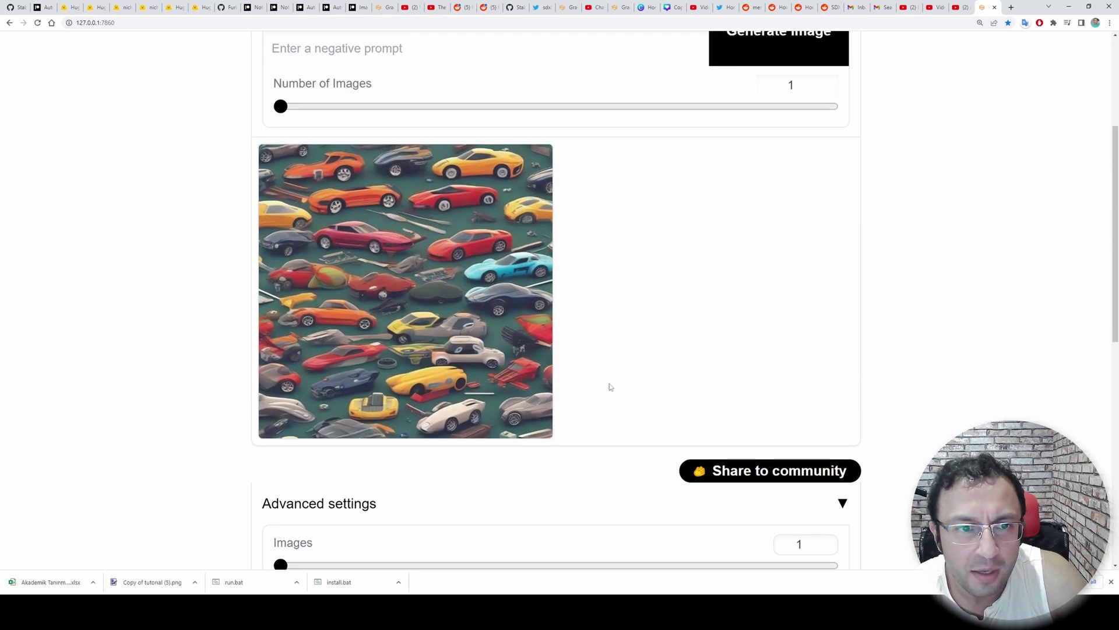
scroll(607, 383, "up", 4)
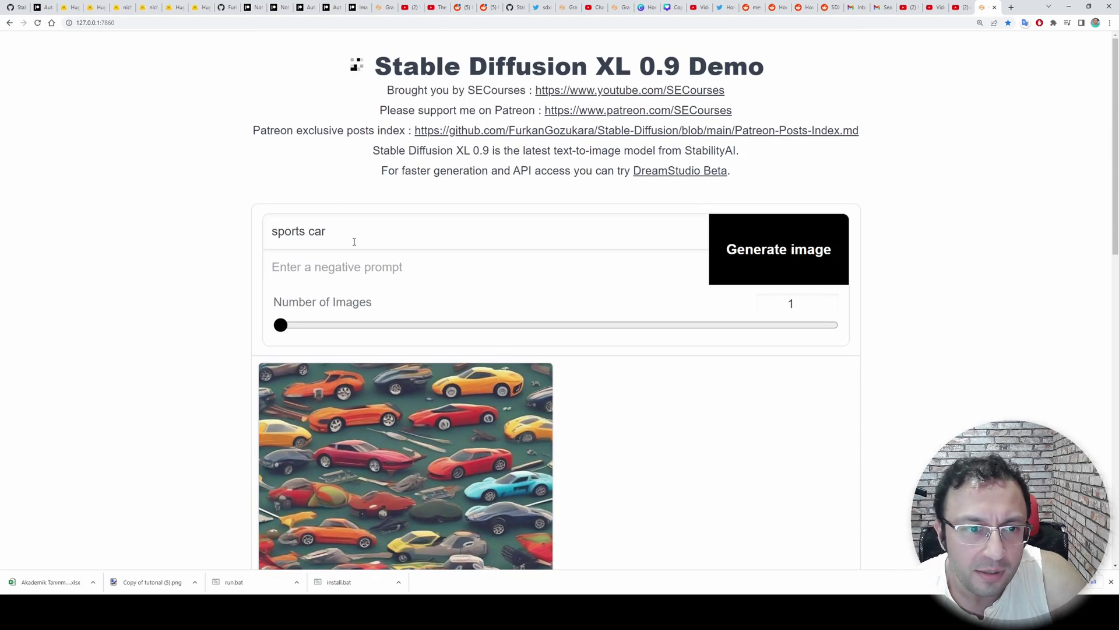
scroll(350, 231, "down", 2)
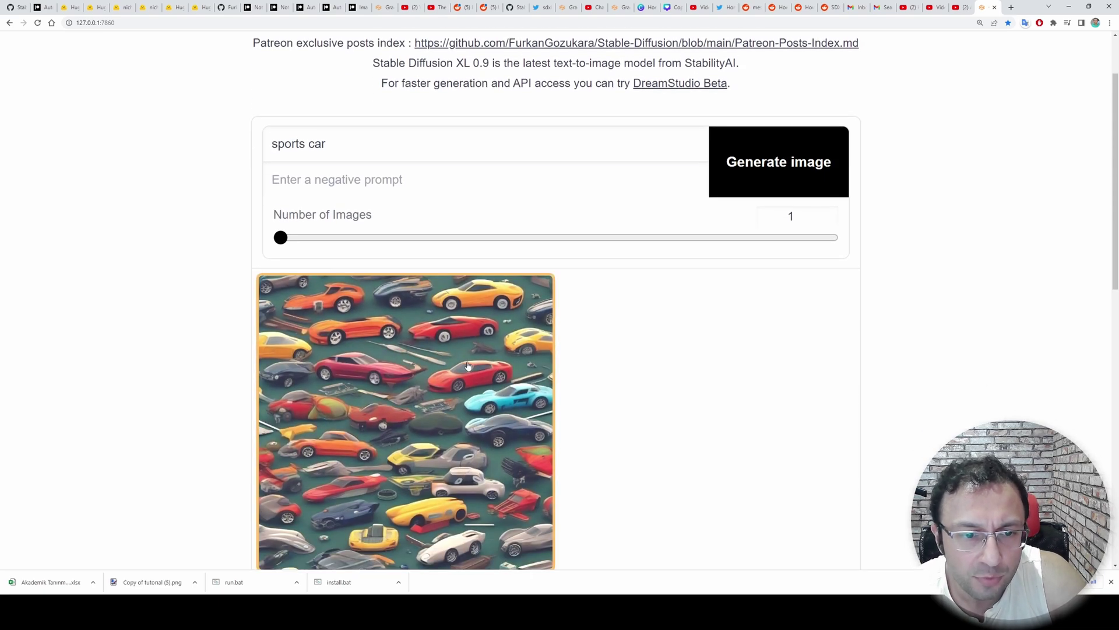
Generate 'a whale is flying in th esky amazing quality' with the prepared negative prompt pasted in
triple_click(340, 143)
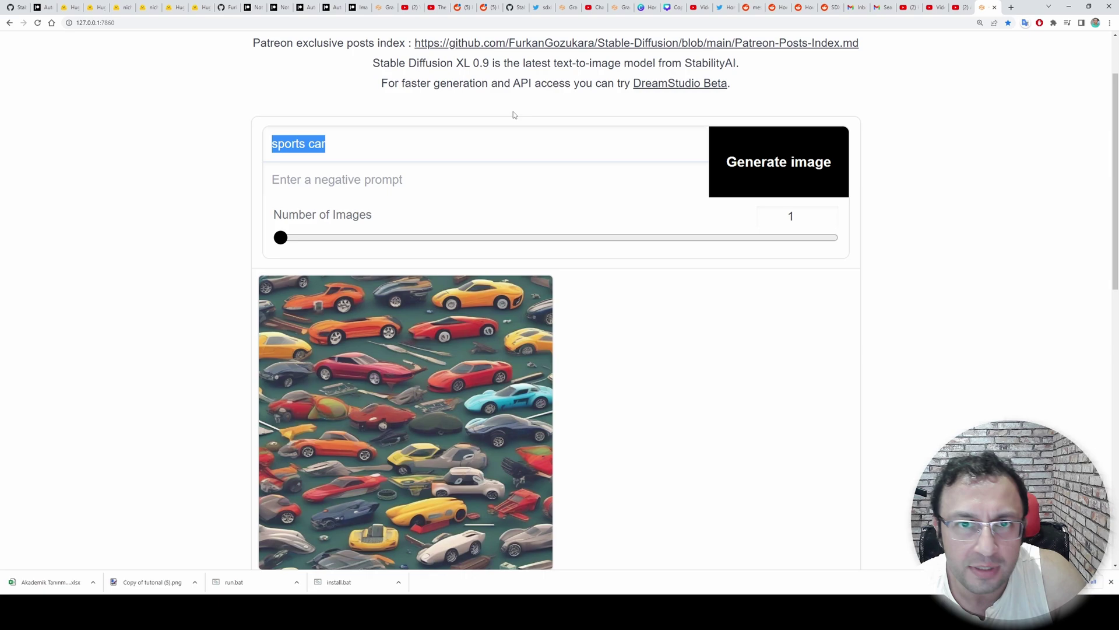
type("a whale is ")
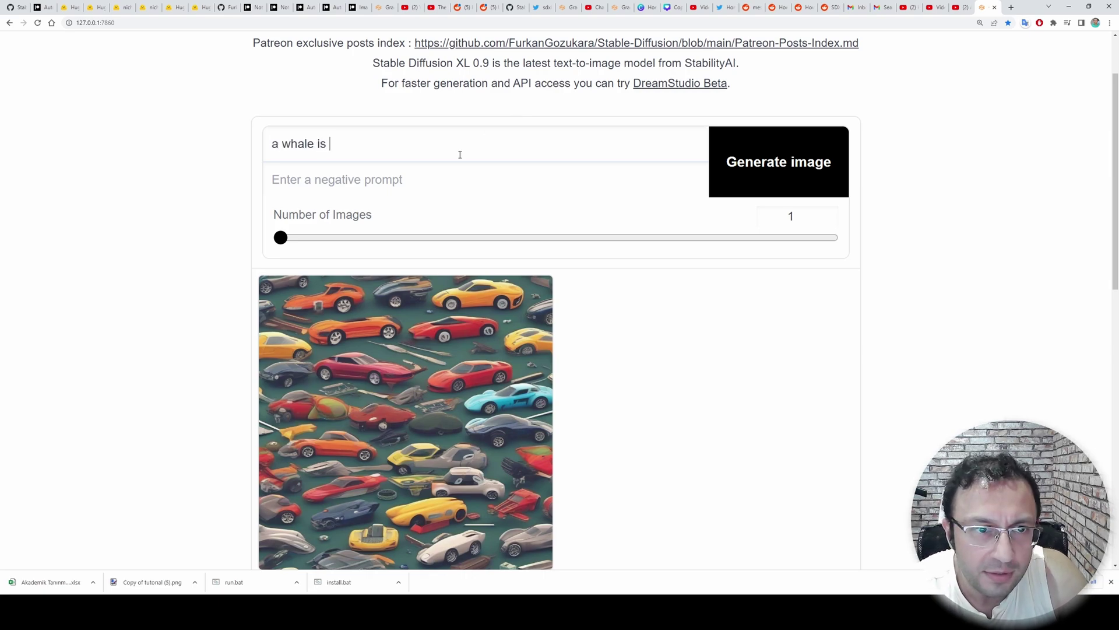
type("flying in t")
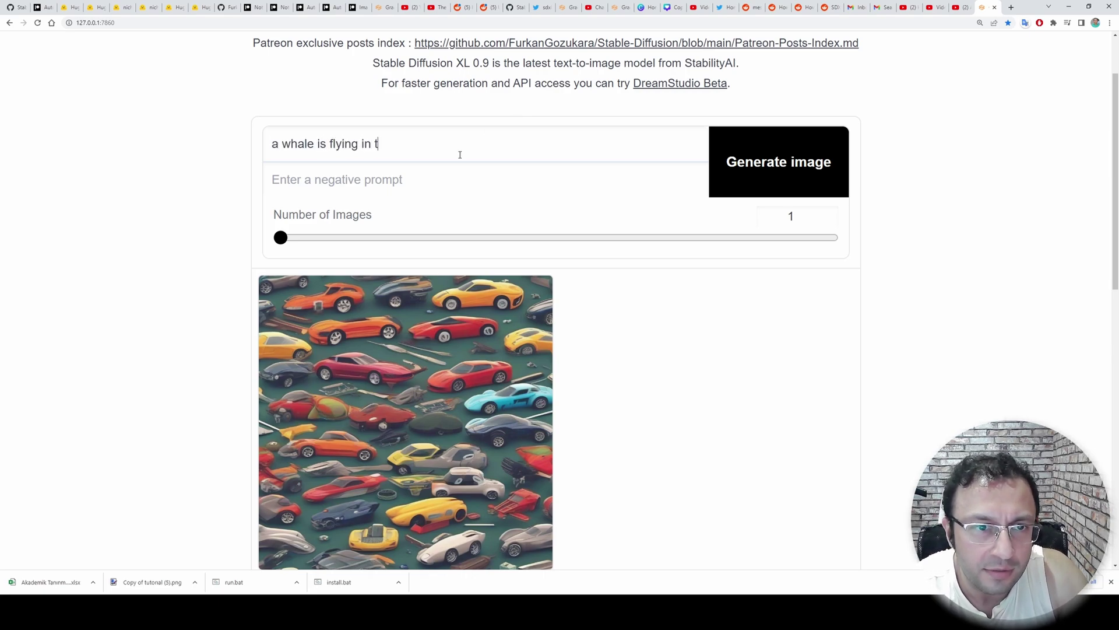
type("h e")
type("sky amazing quality")
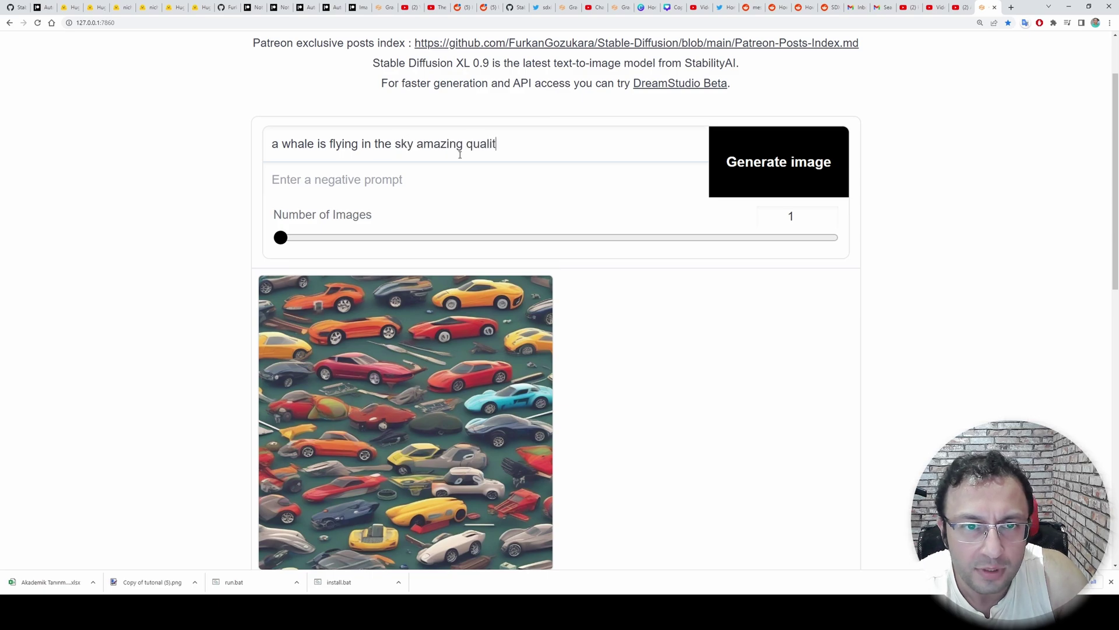
left_click(471, 184)
key("ctrl+v")
key("ctrl+f")
left_click(764, 151)
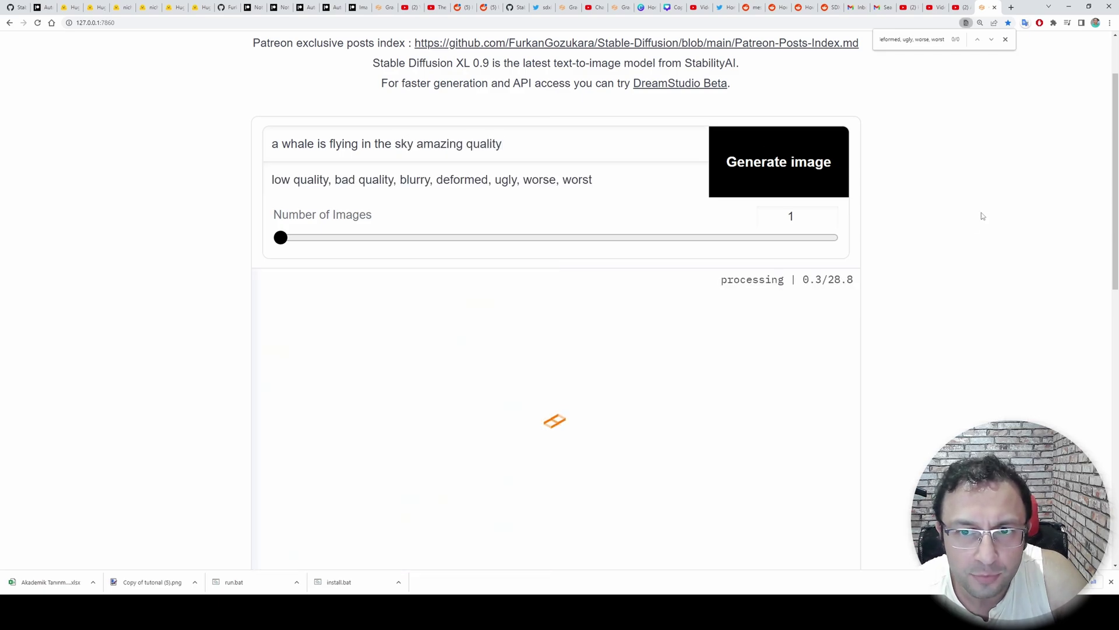
key("alt+Tab")
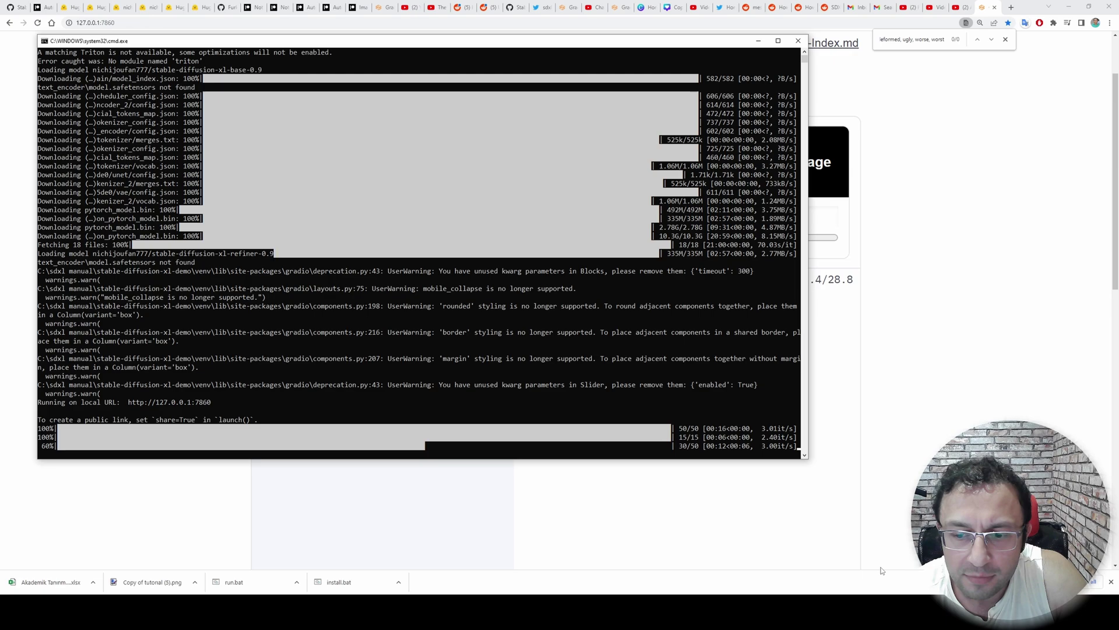
Check GPU usage in Task Manager, then return to the console and the finished whale image
key("ctrl+shift+Escape")
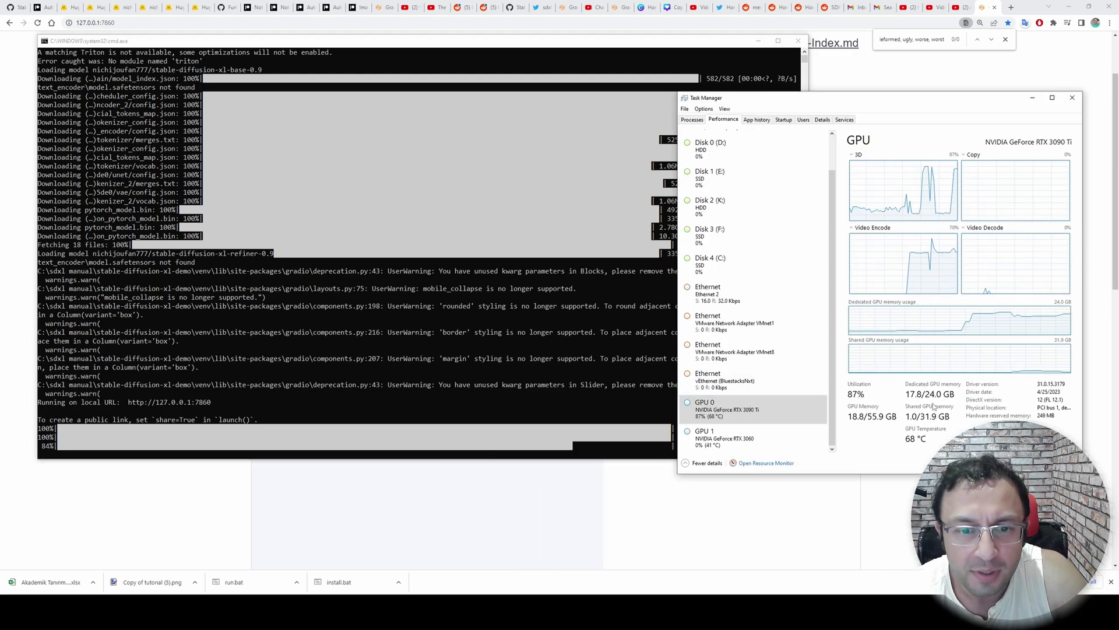
left_click_drag(849, 98, 838, 47)
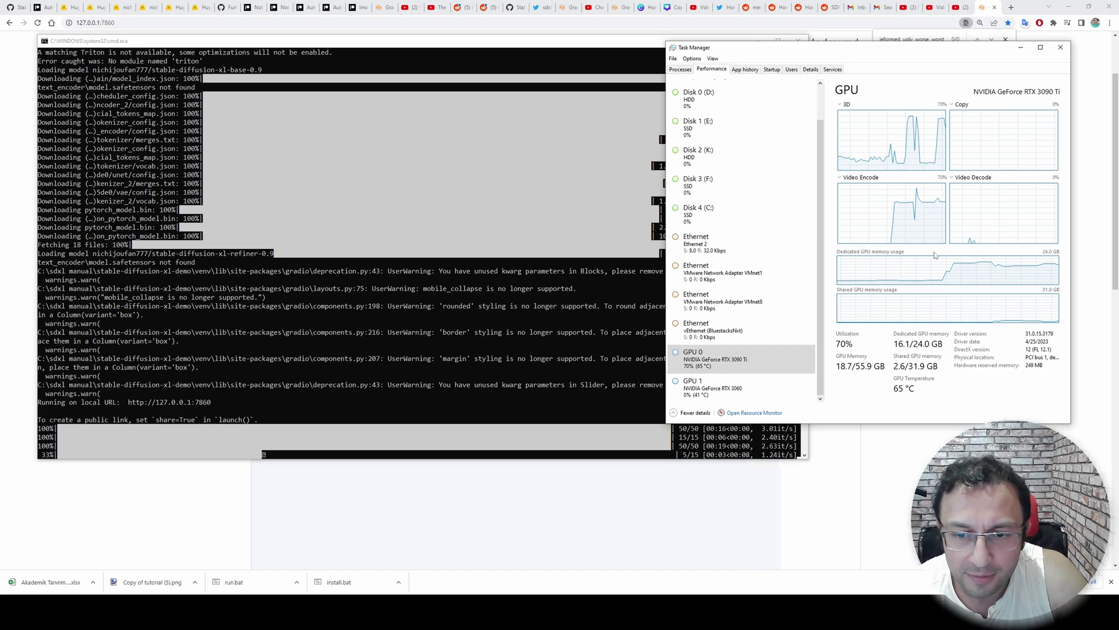
left_click(779, 459)
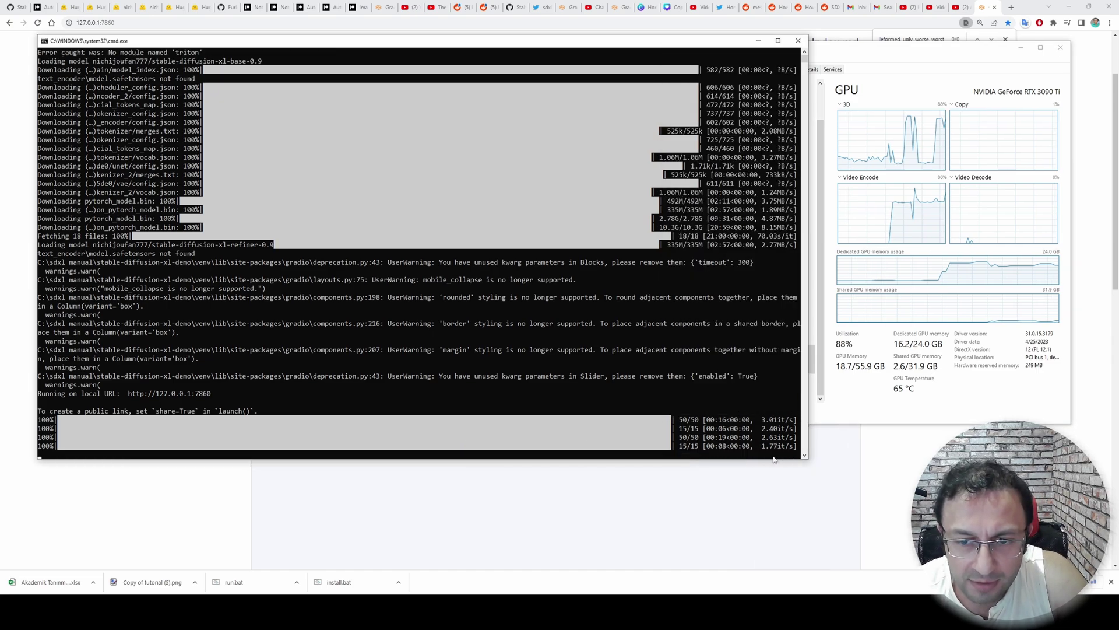
left_click(853, 475)
Check the finished whale image, then open C:\sdxl manual > stable-diffusion-xl-demo > outputs in File Explorer
scroll(645, 361, "down", 2)
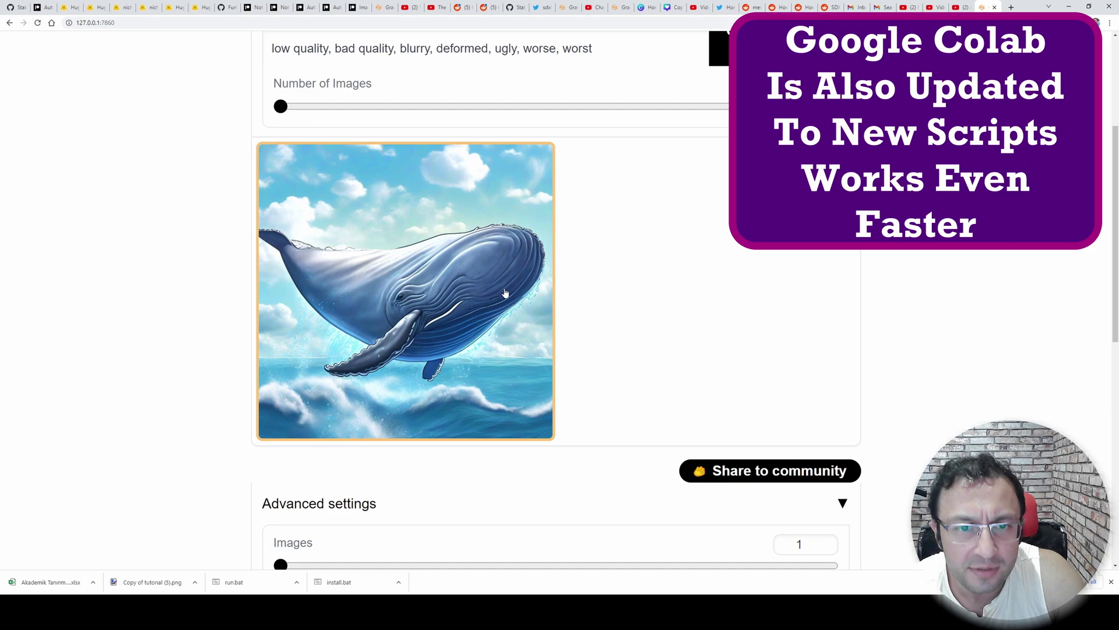
right_click(382, 612)
left_click(350, 409)
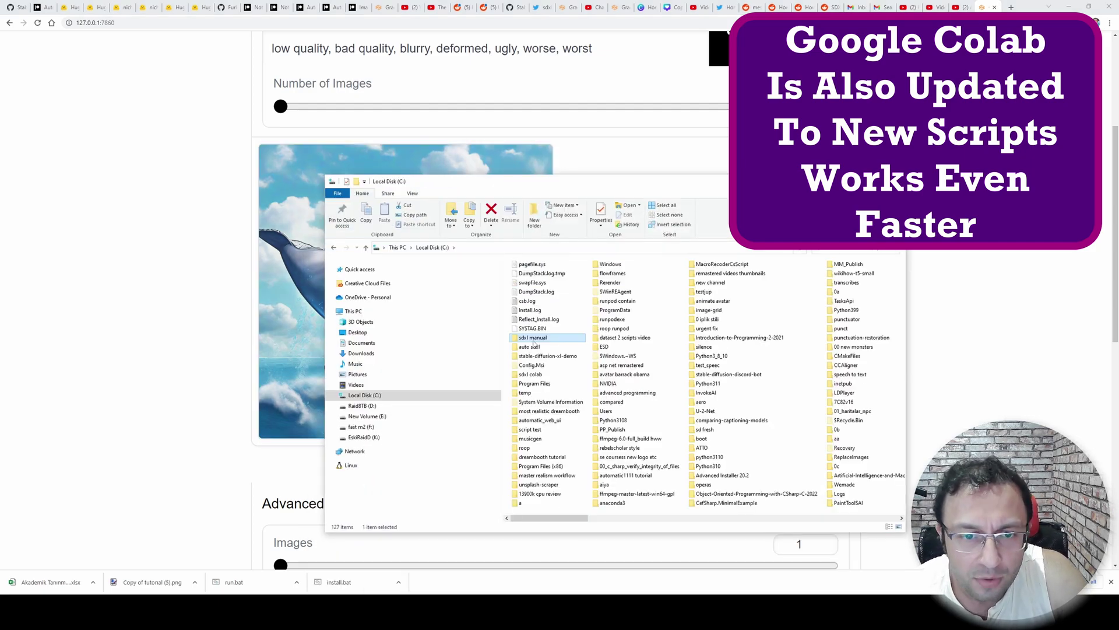
double_click(532, 343)
double_click(543, 277)
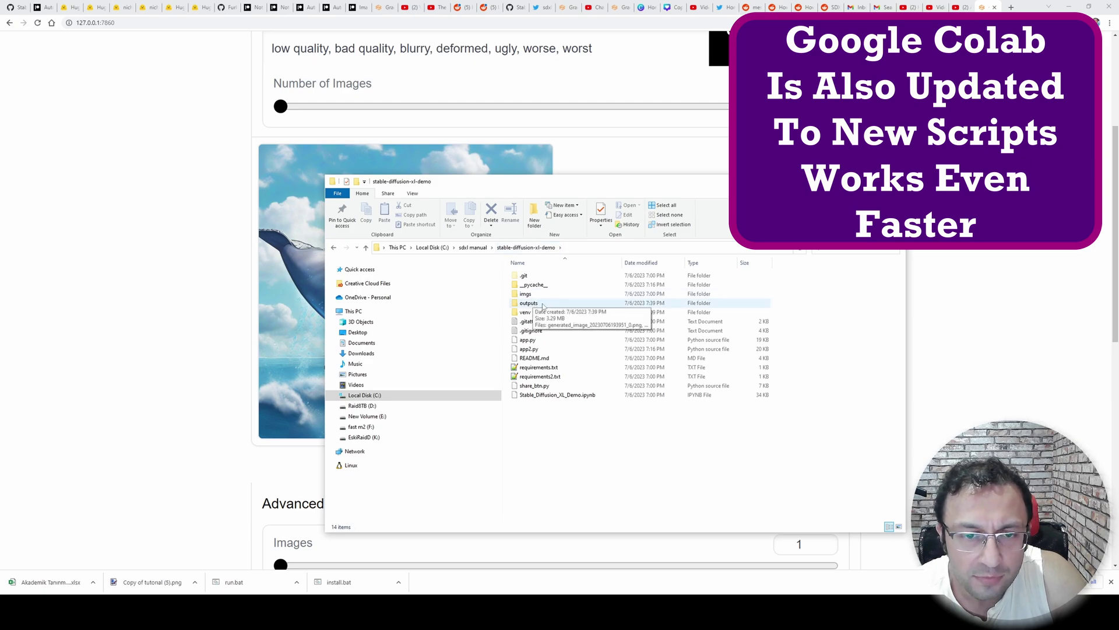
double_click(528, 304)
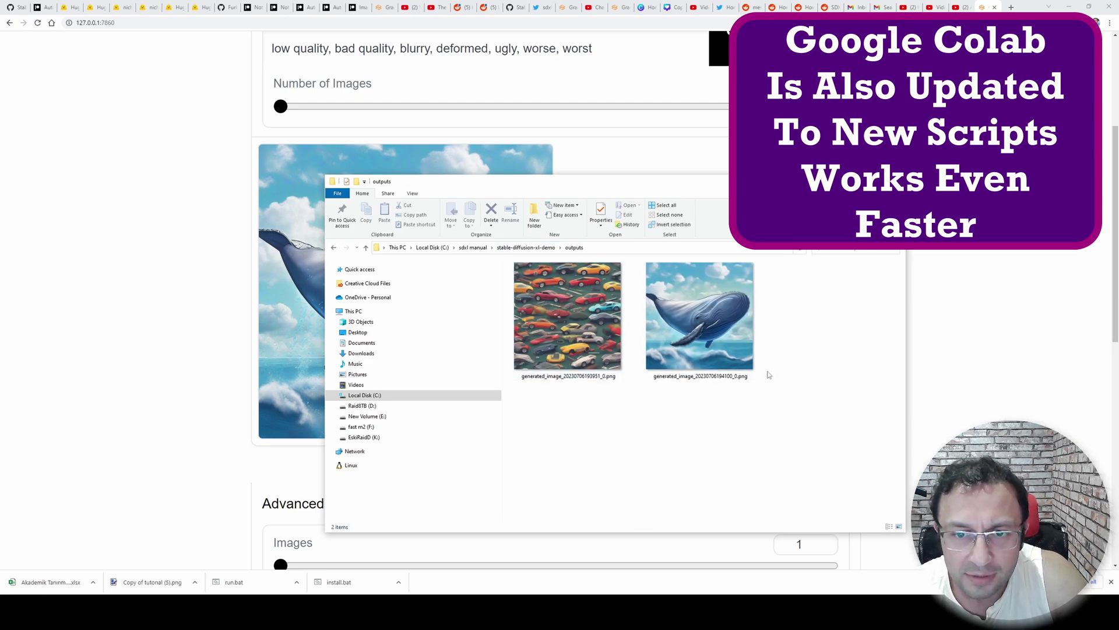
Set Number of Images to 3 and start generating the whale images
left_click(100, 211)
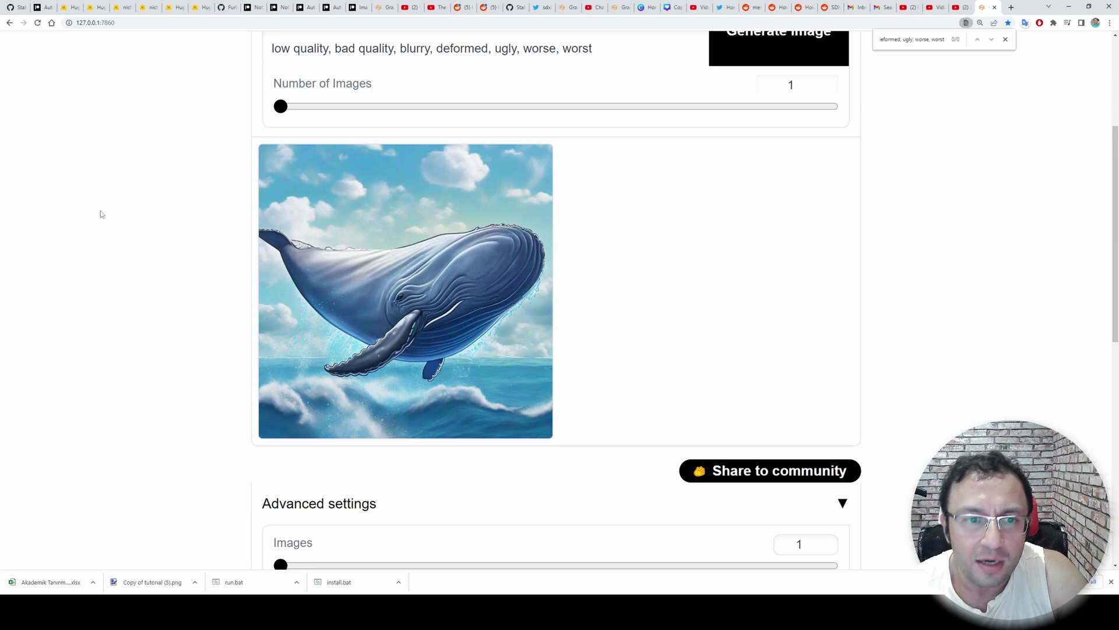
scroll(233, 204, "up", 2)
left_click_drag(283, 193, 282, 195)
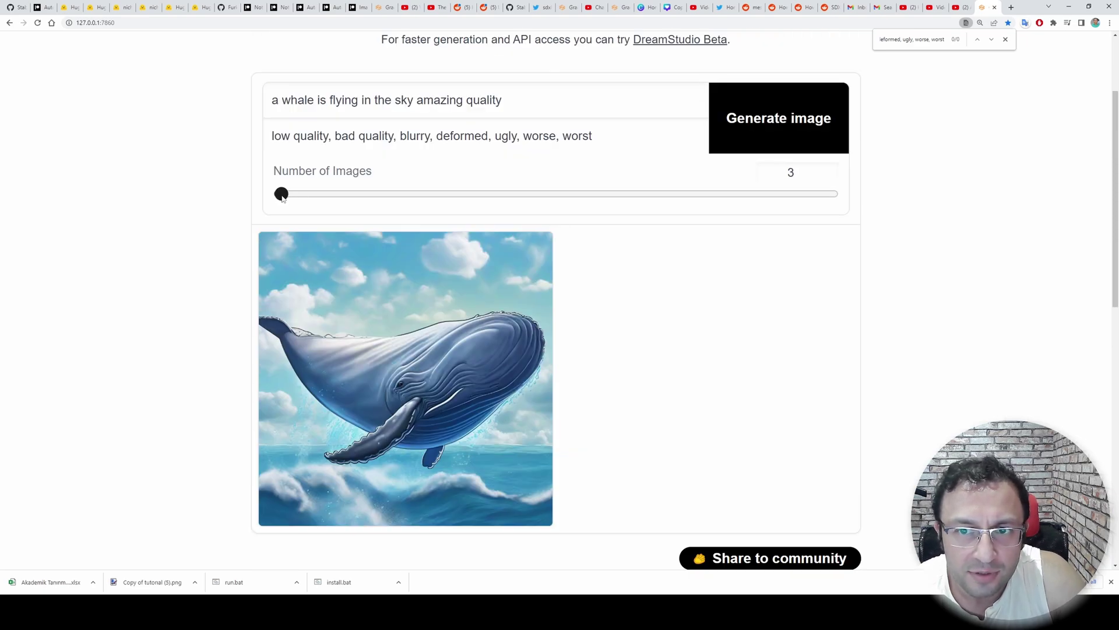
left_click(817, 117)
Watch generation progress in the console and GPU usage in Task Manager
scroll(956, 309, "down", 1)
key("alt+Tab")
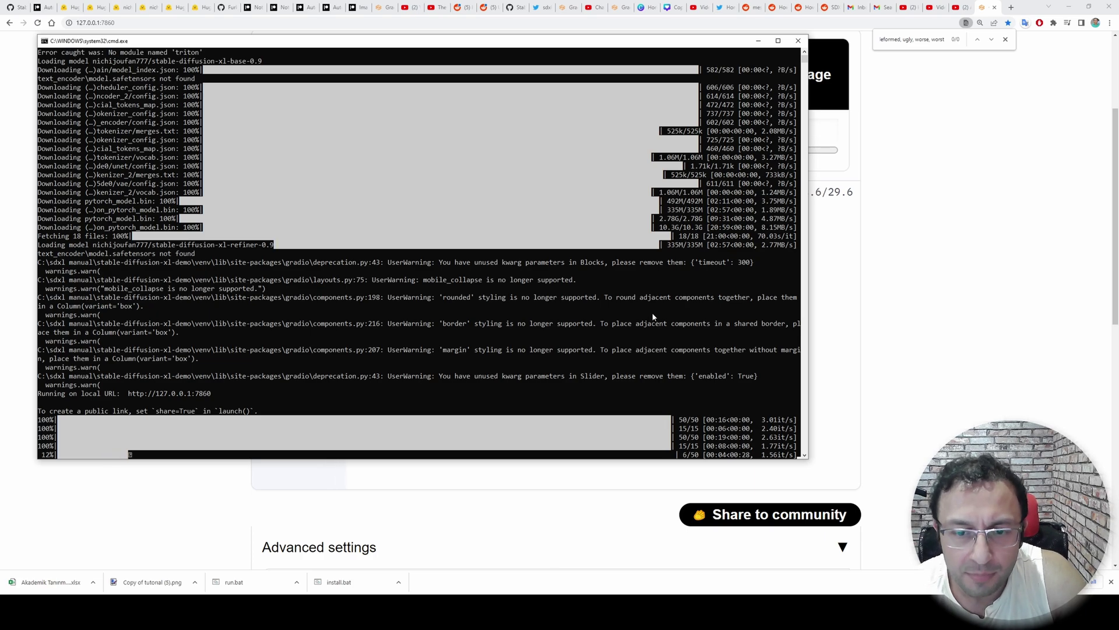
key("alt+Tab")
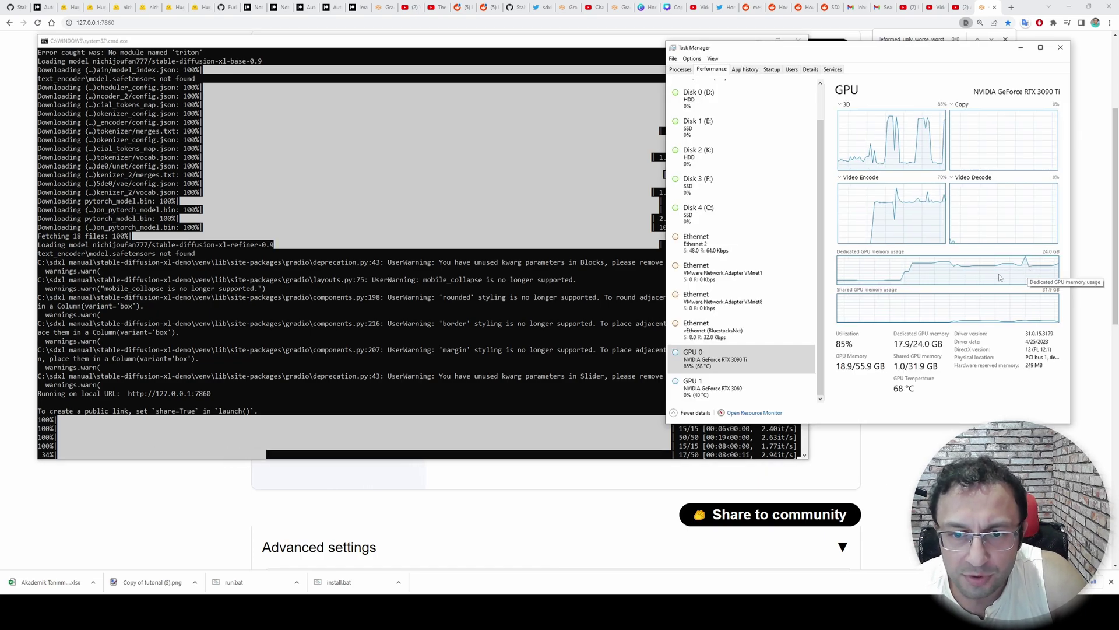
key("alt+Tab")
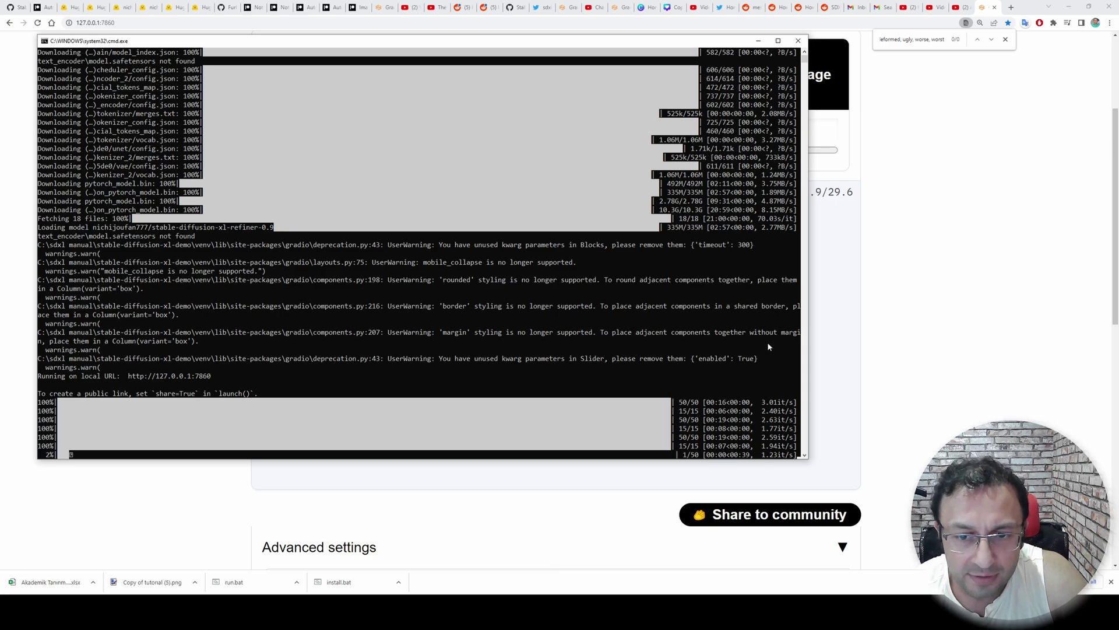
Open the new whale pattern image from the outputs folder in Paint.NET
left_click(943, 365)
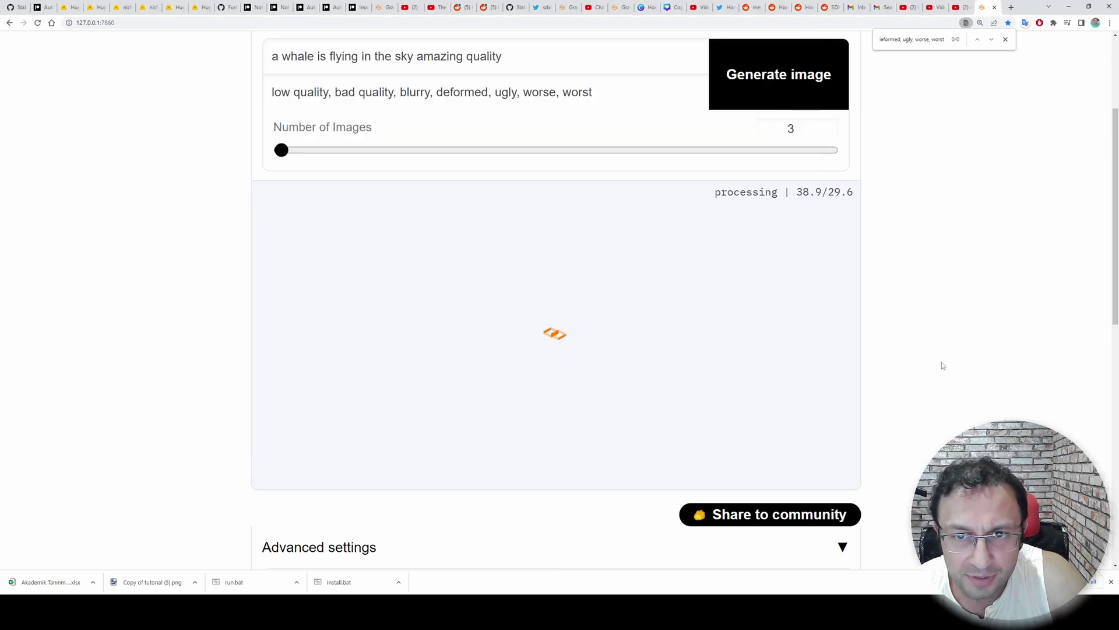
key("alt+Tab")
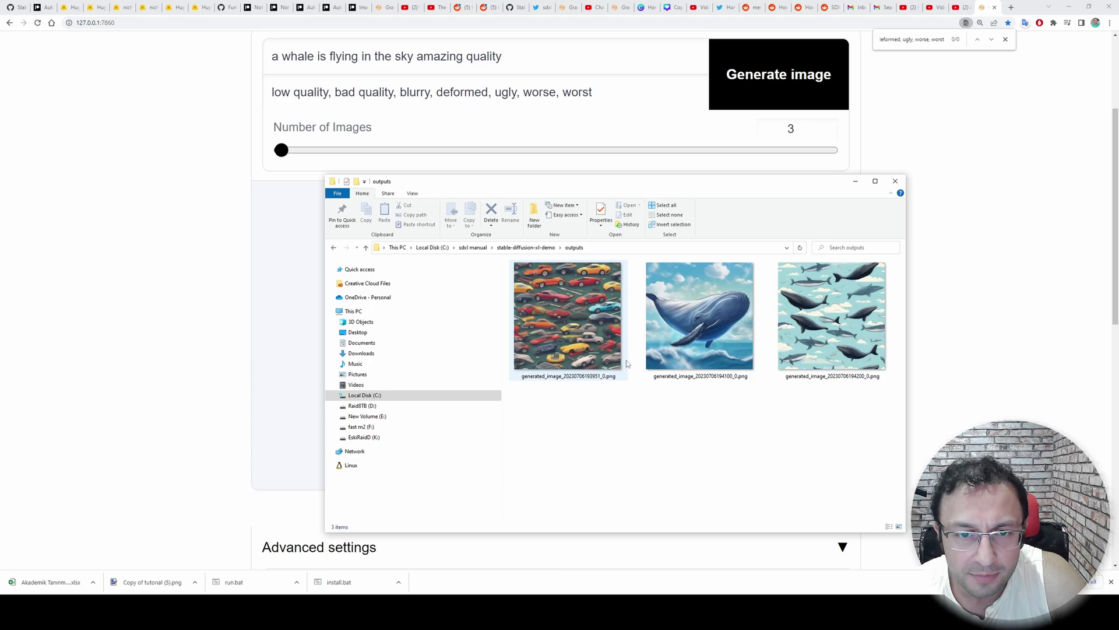
left_click(831, 318)
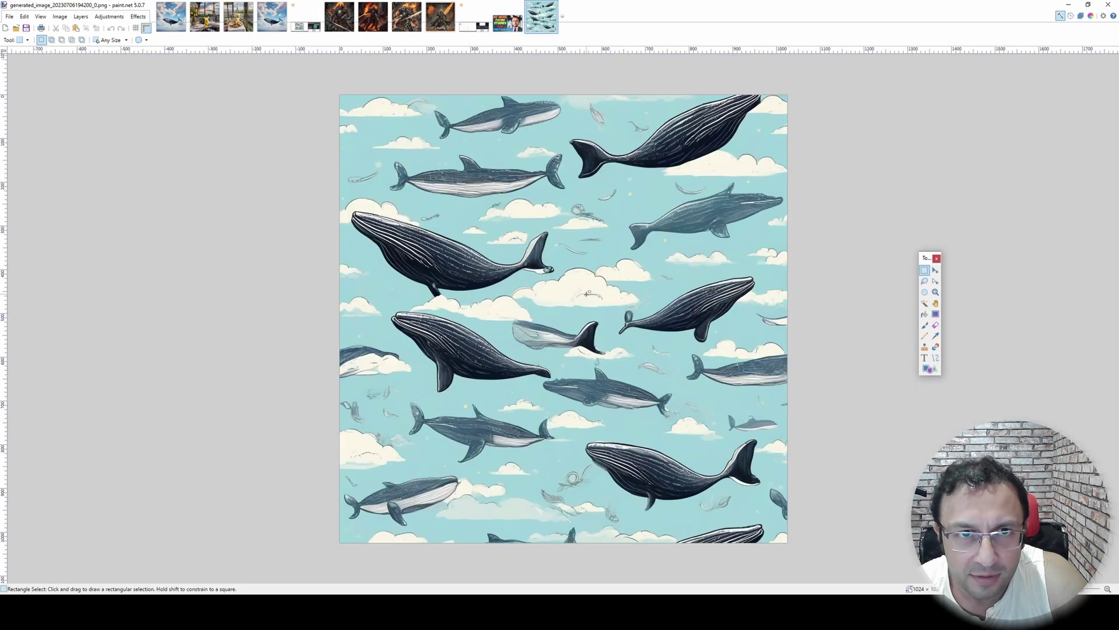
Open the earlier dragon images from the older outputs folder in Paint.NET
left_click(1069, 5)
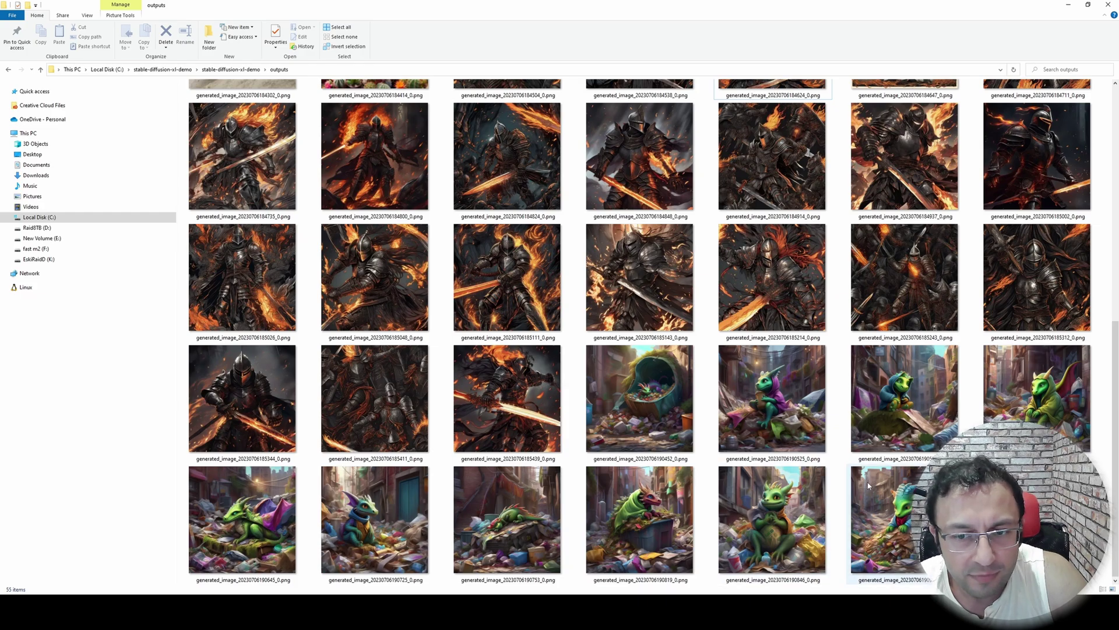
double_click(779, 494)
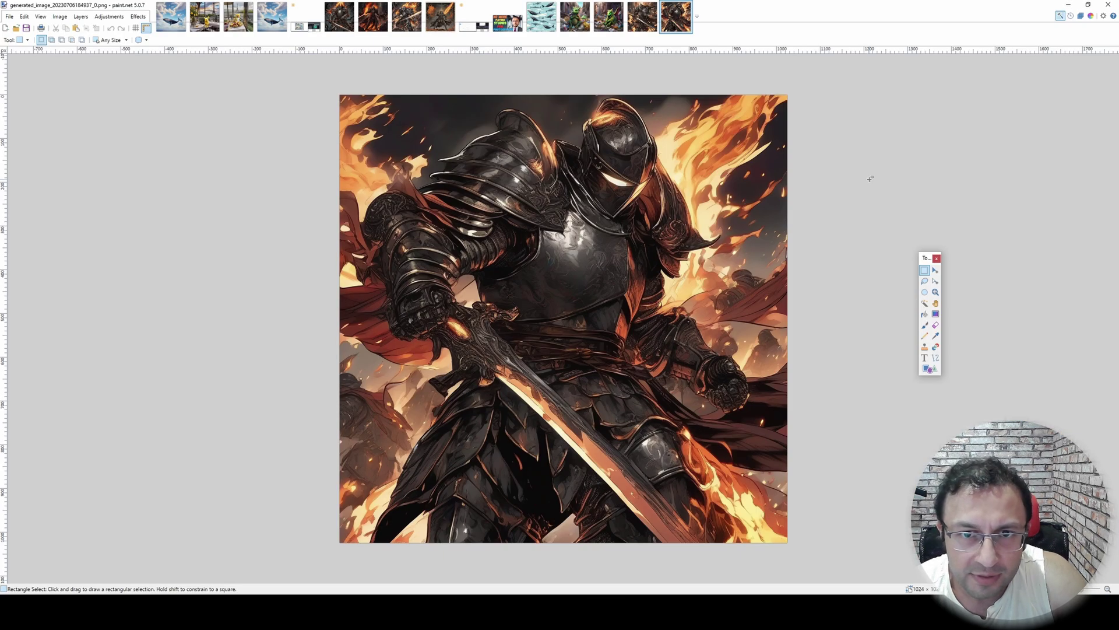
left_click(1066, 5)
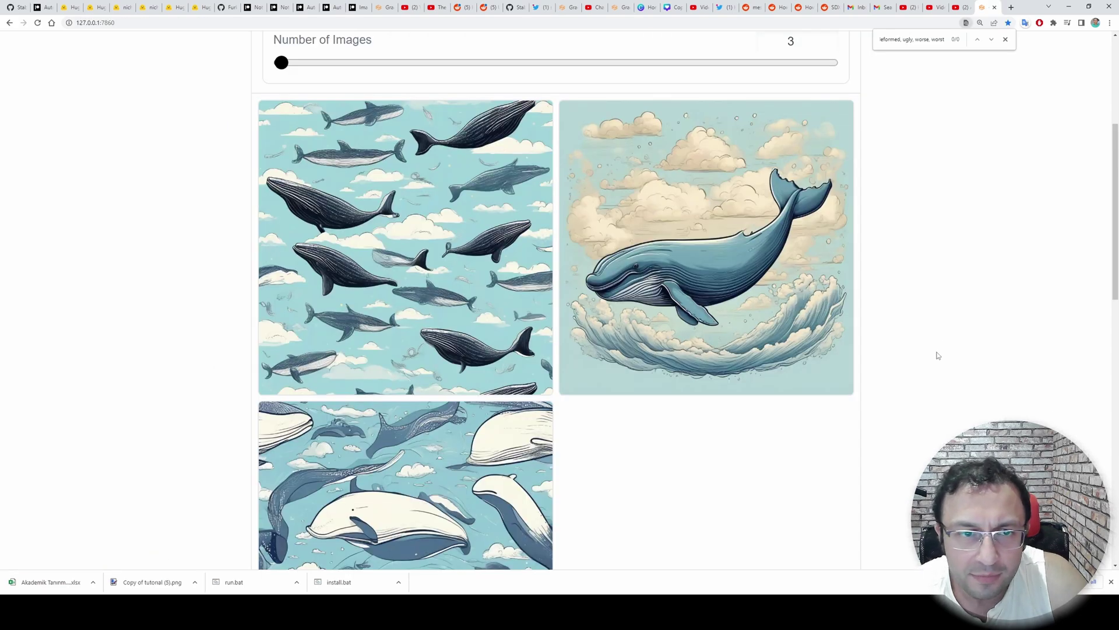
Close the demo's cmd console to stop the running SDXL demo
scroll(940, 385, "up", 2)
scroll(952, 422, "down", 3)
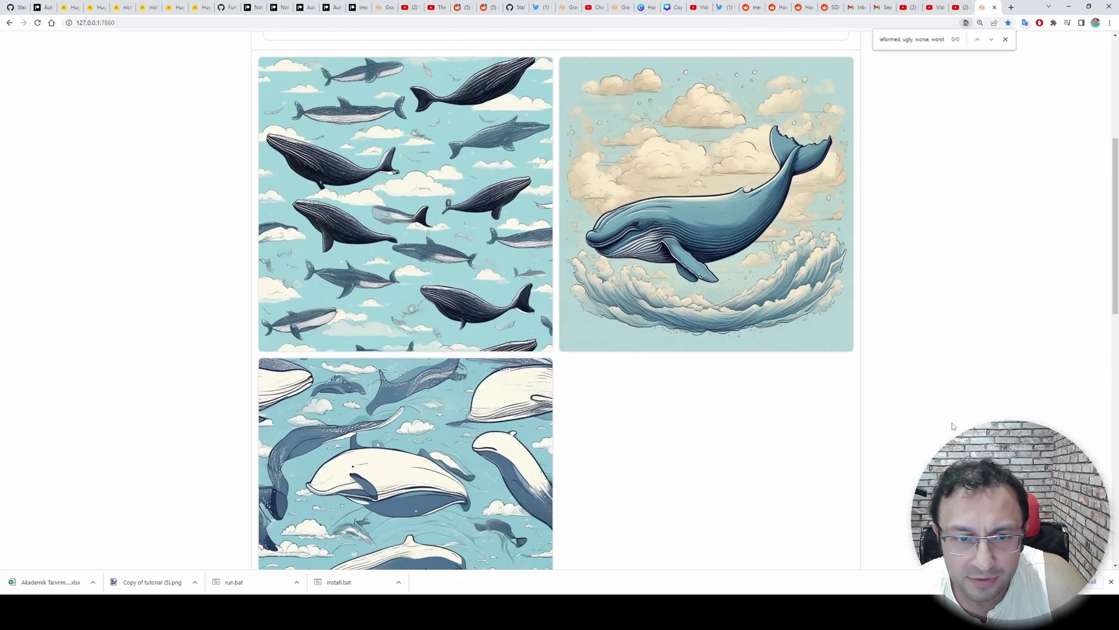
scroll(953, 422, "down", 1)
scroll(952, 422, "up", 4)
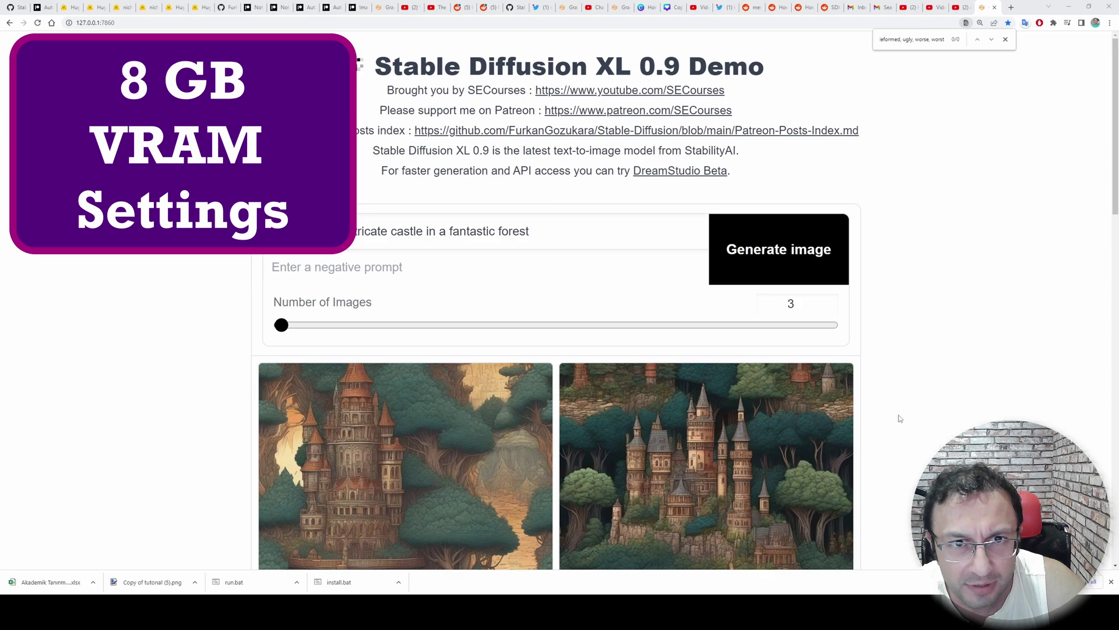
key("alt+Tab")
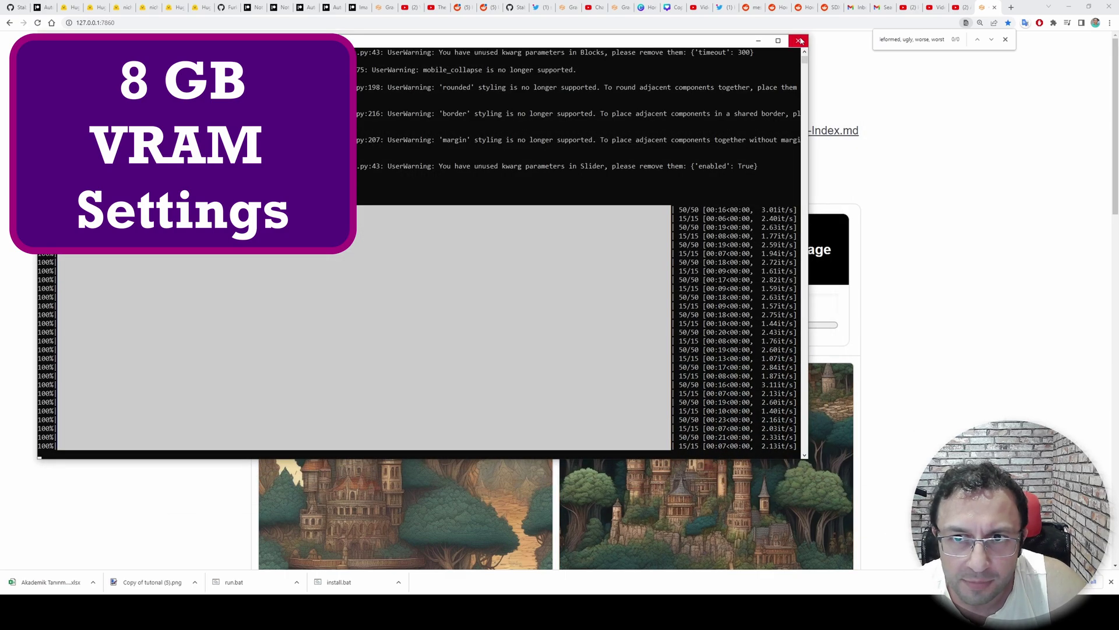
left_click(801, 41)
key("alt+Tab")
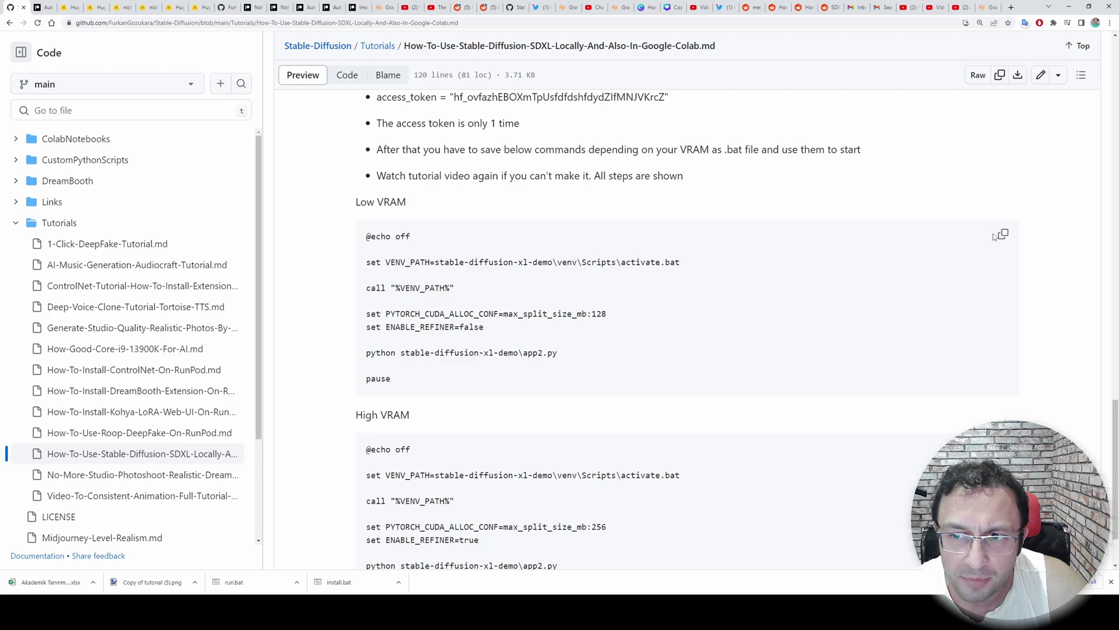
Create a new text document in sdxl manual and rename it run2.bat
right_click(423, 231)
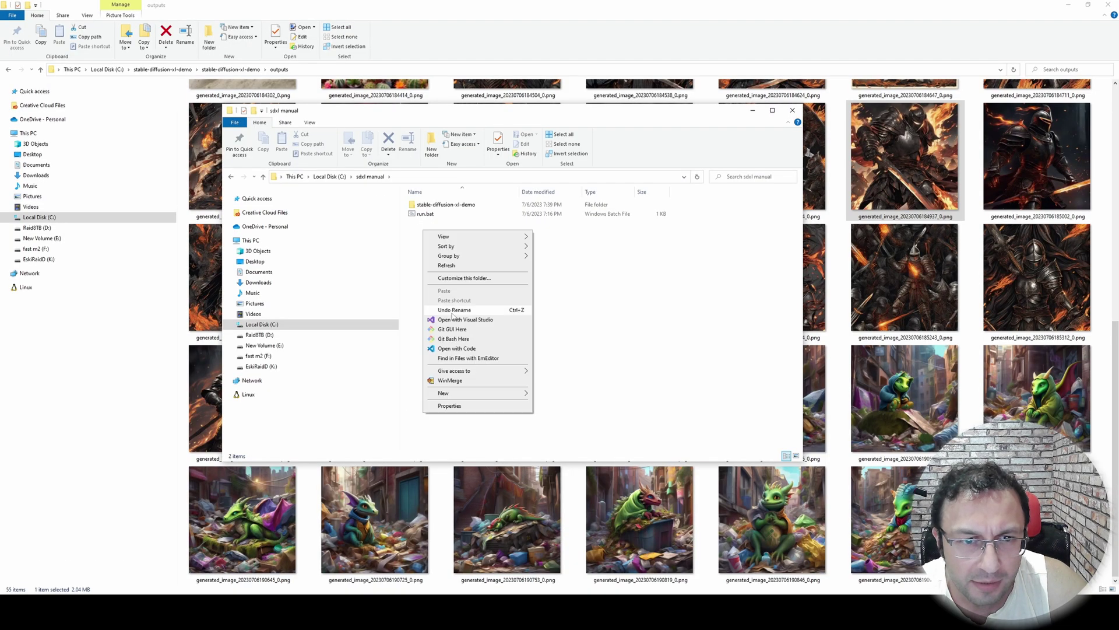
mouse_move(457, 393)
left_click(557, 484)
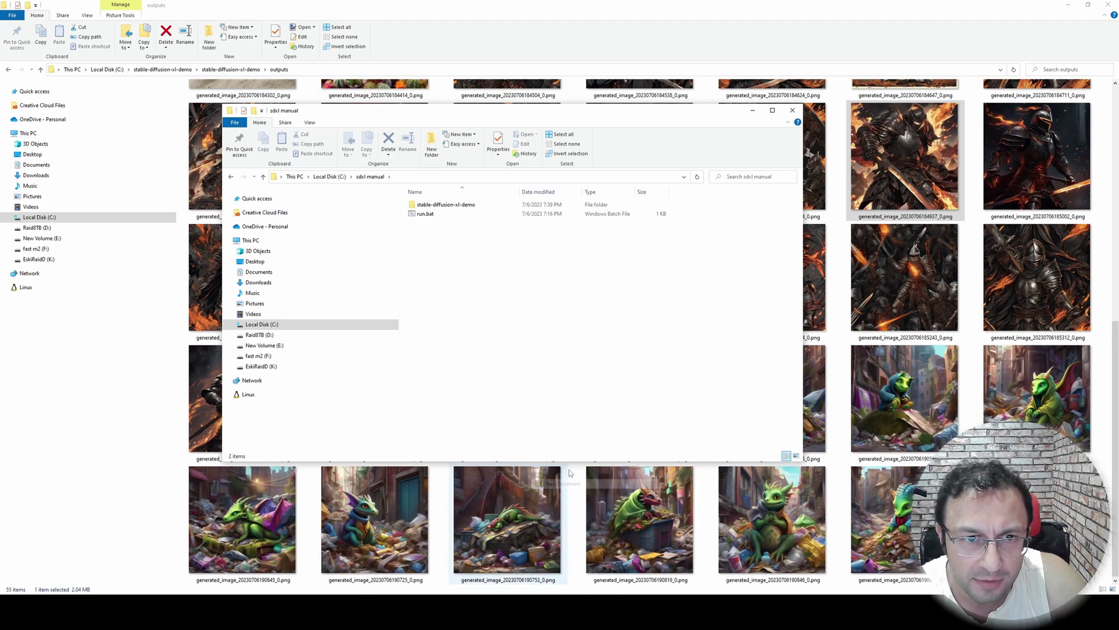
type("run")
type("2.b")
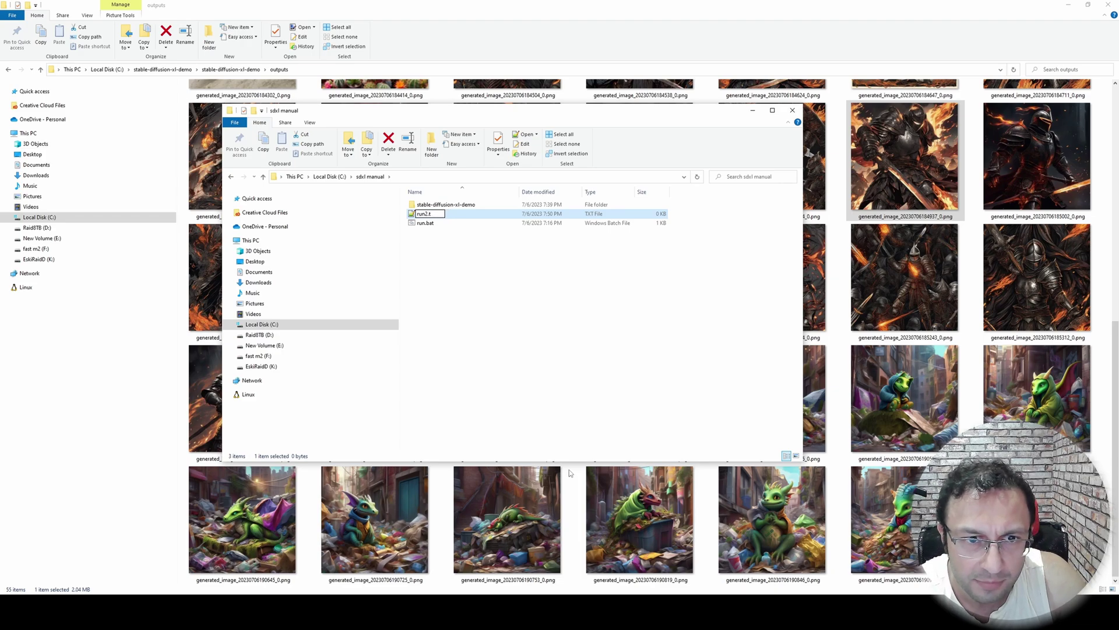
type("at")
key("Return")
key("Return")
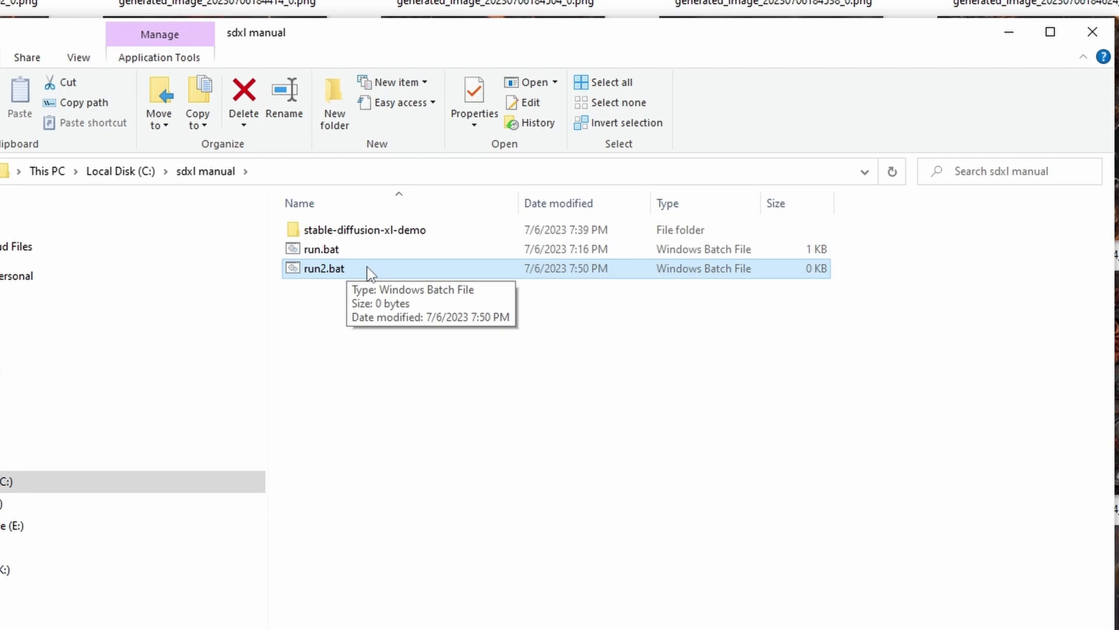
left_click(78, 57)
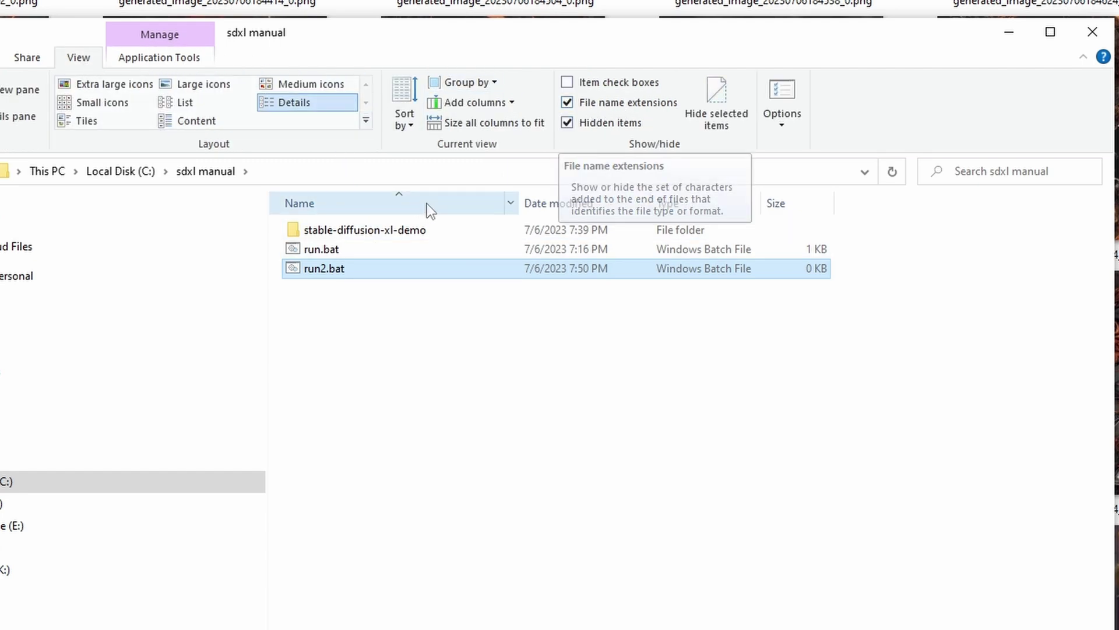
Paste the Low VRAM launch commands into run2.bat in Notepad and save it
right_click(300, 269)
left_click(306, 295)
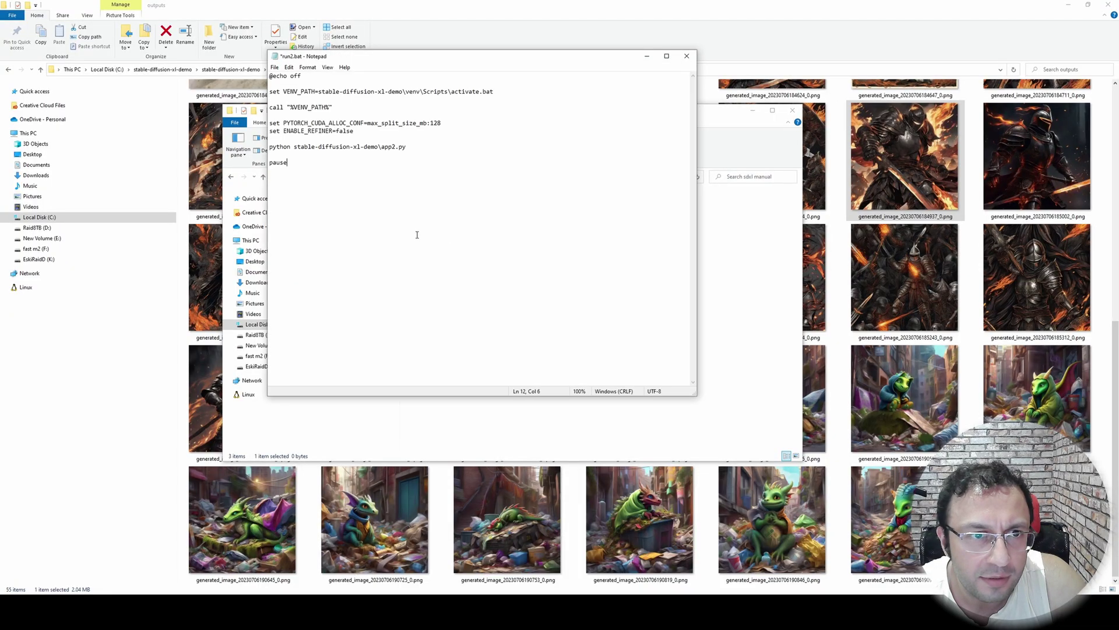
left_click(548, 168)
left_click(687, 56)
double_click(432, 204)
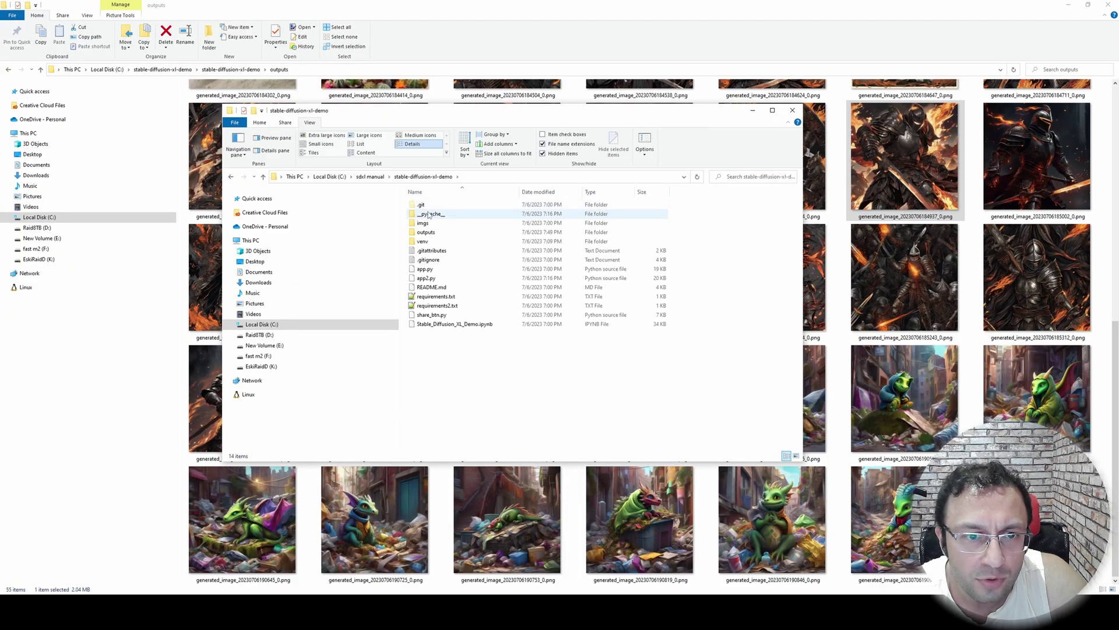
In app2.py, uncomment pipe.enable_model_cpu_offload() and comment out pipe.to("cuda"), then launch run2.bat
right_click(426, 280)
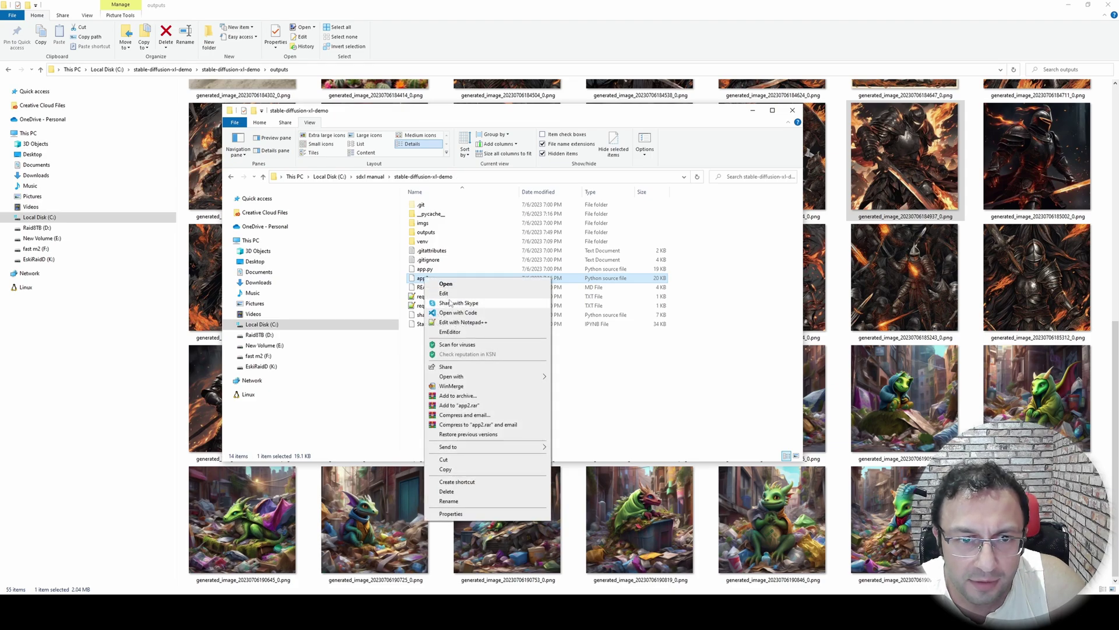
left_click(451, 323)
scroll(327, 362, "down", 4)
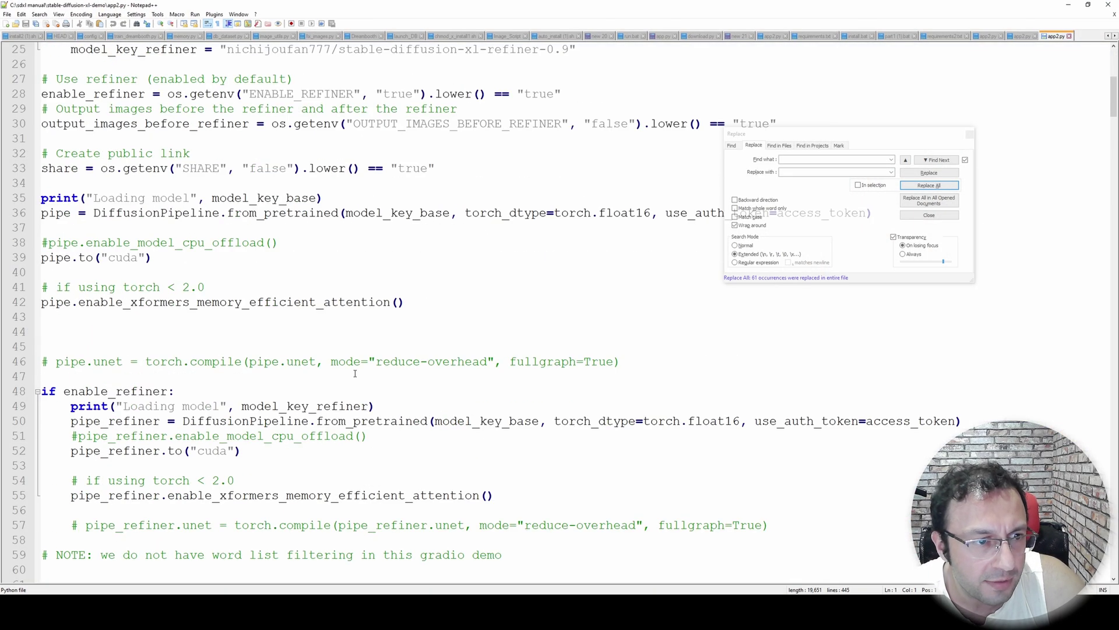
left_click(46, 249)
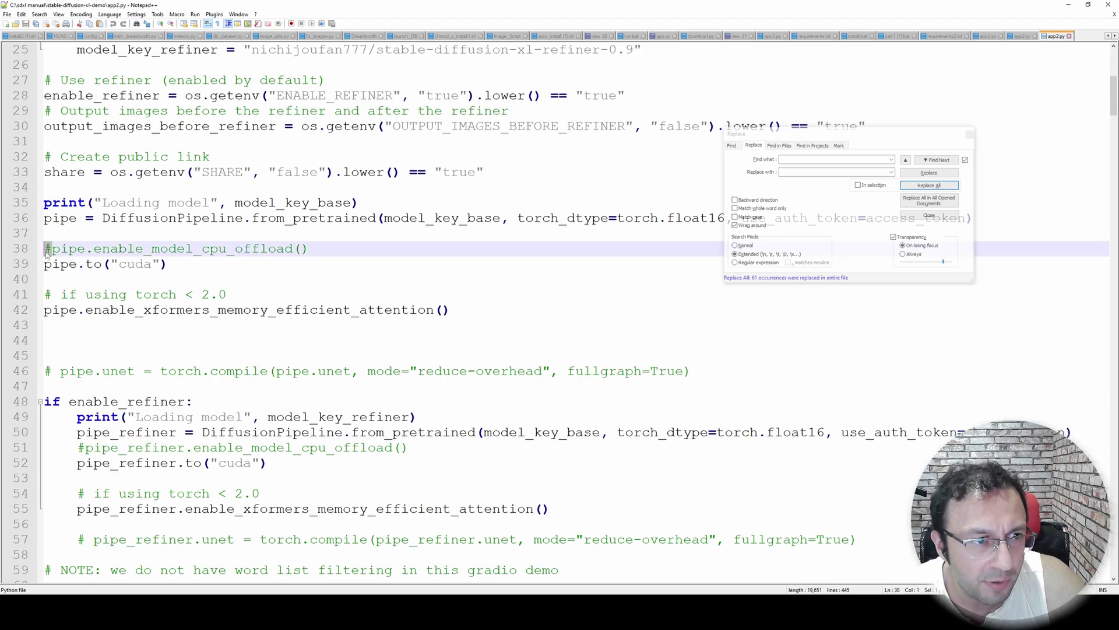
key("Down")
type("#")
key("Up")
key("BackSpace")
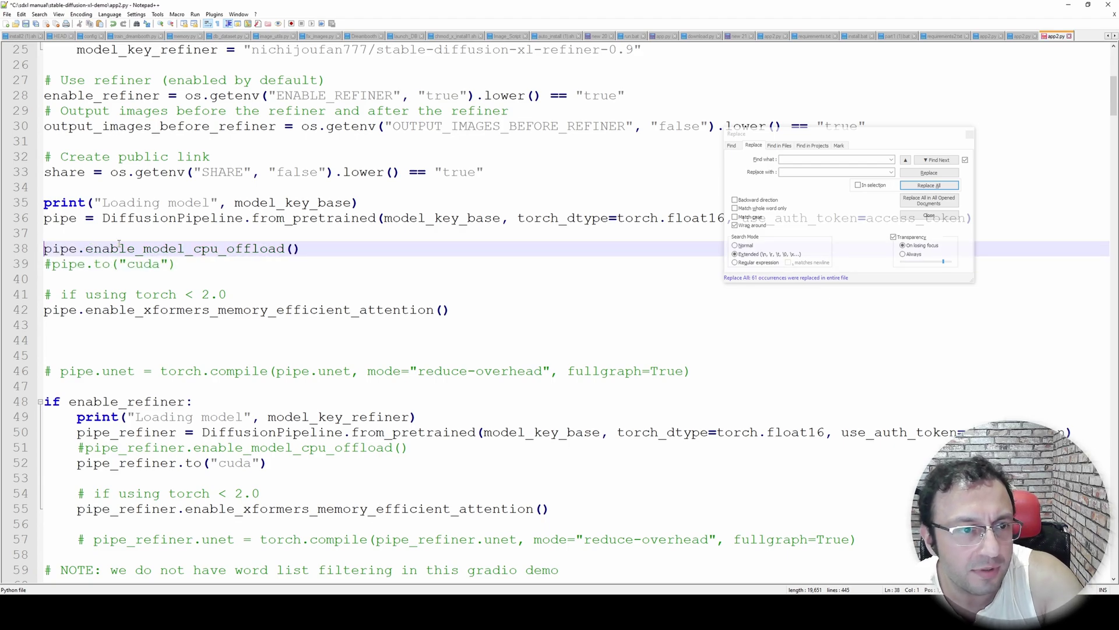
left_click_drag(316, 242, 26, 247)
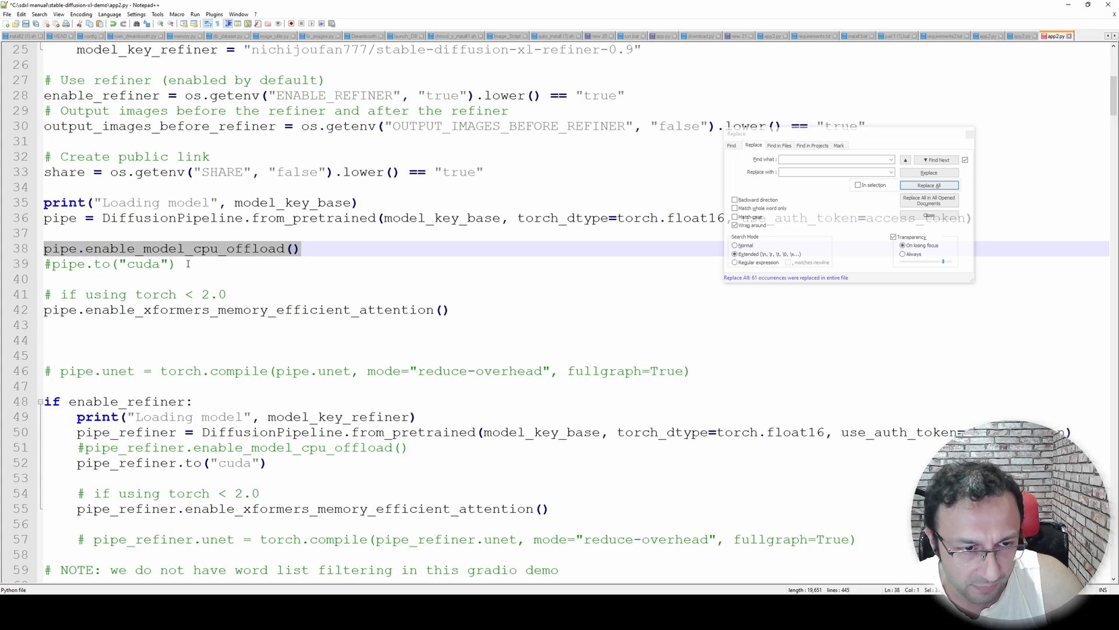
scroll(314, 356, "down", 1)
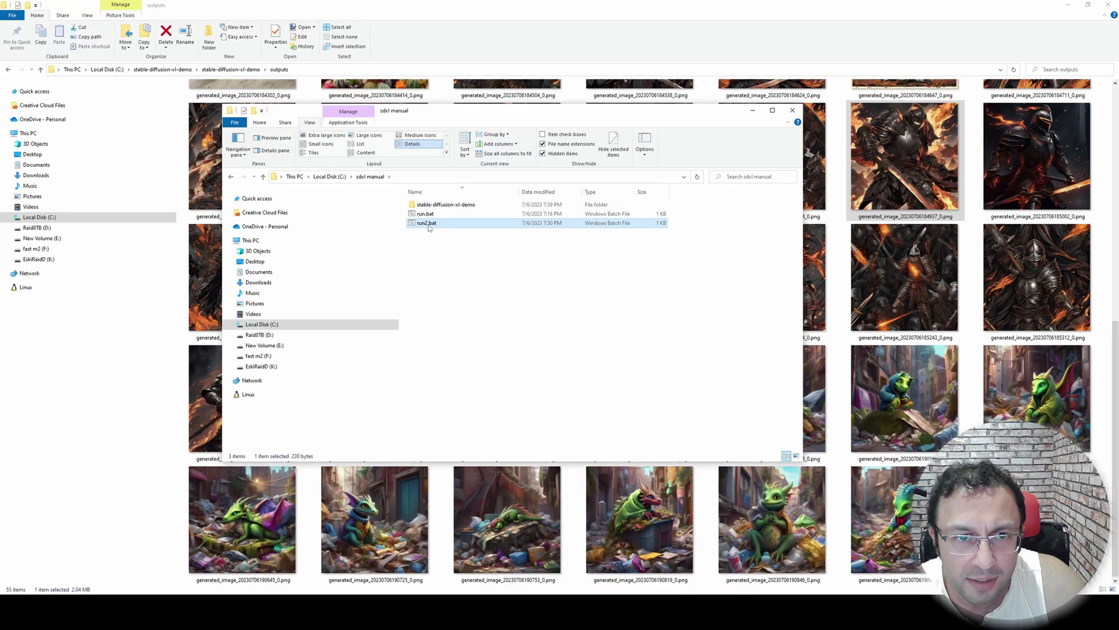
double_click(435, 227)
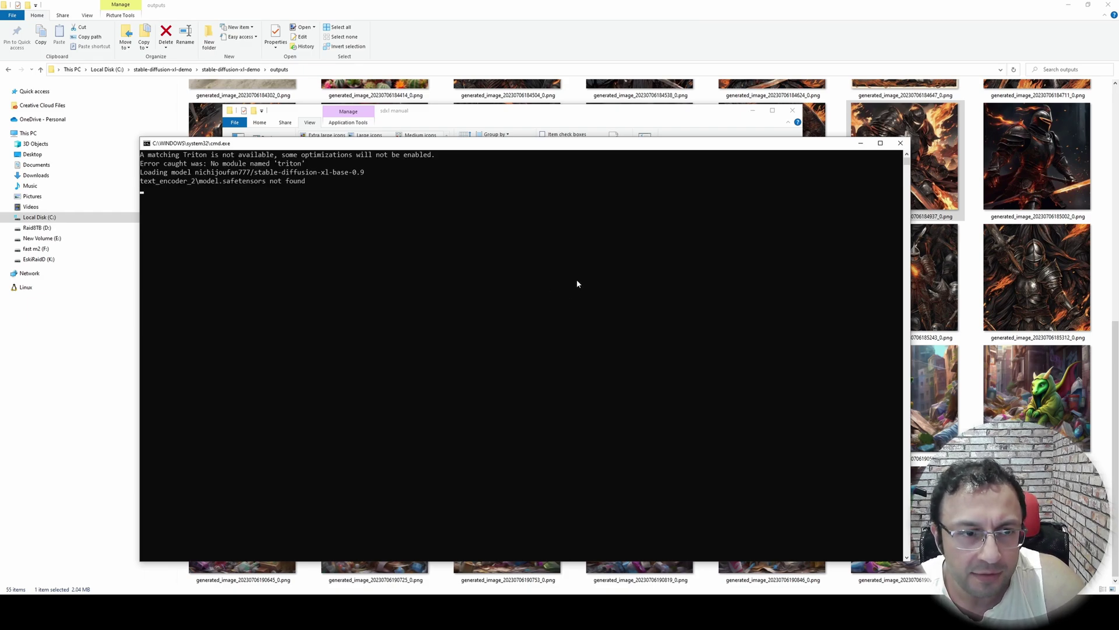
Enter the prompt 'a fancy sprorts car' in the demo and generate the image
key("ctrl+shift+Escape")
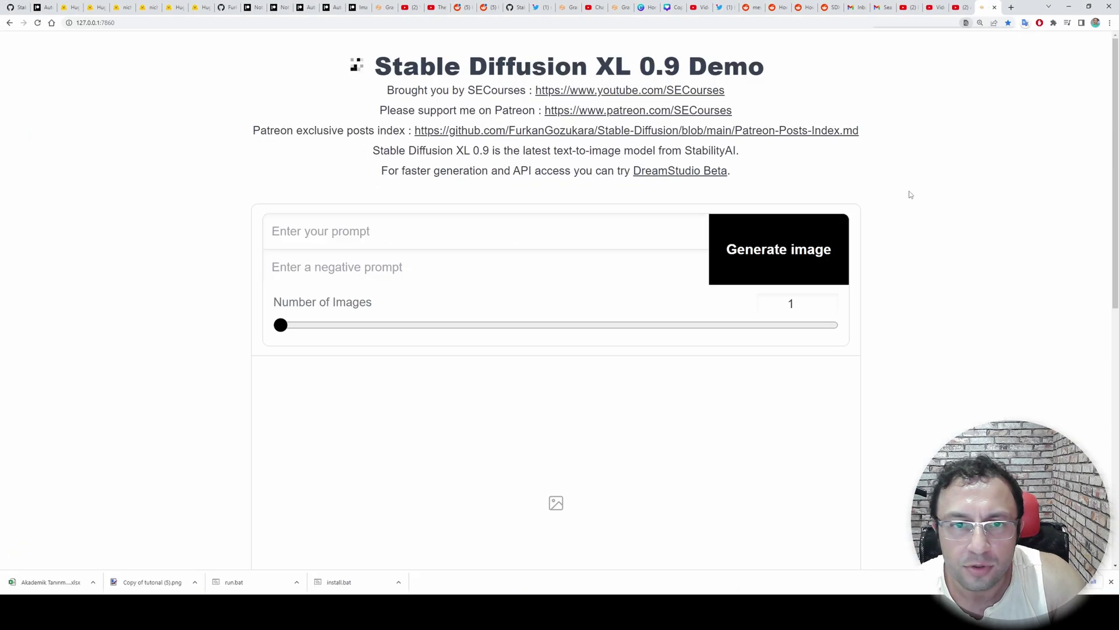
left_click(362, 241)
type("fa")
key("BackSpace")
key("BackSpace")
type("a fancy ")
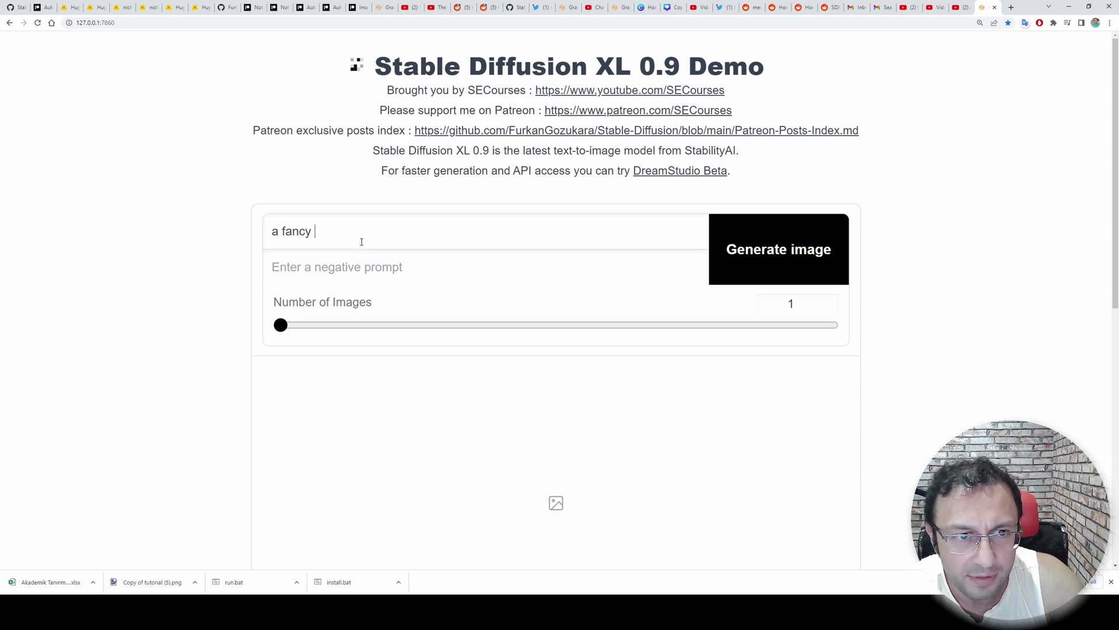
type("spr")
type("orts car")
key("Return")
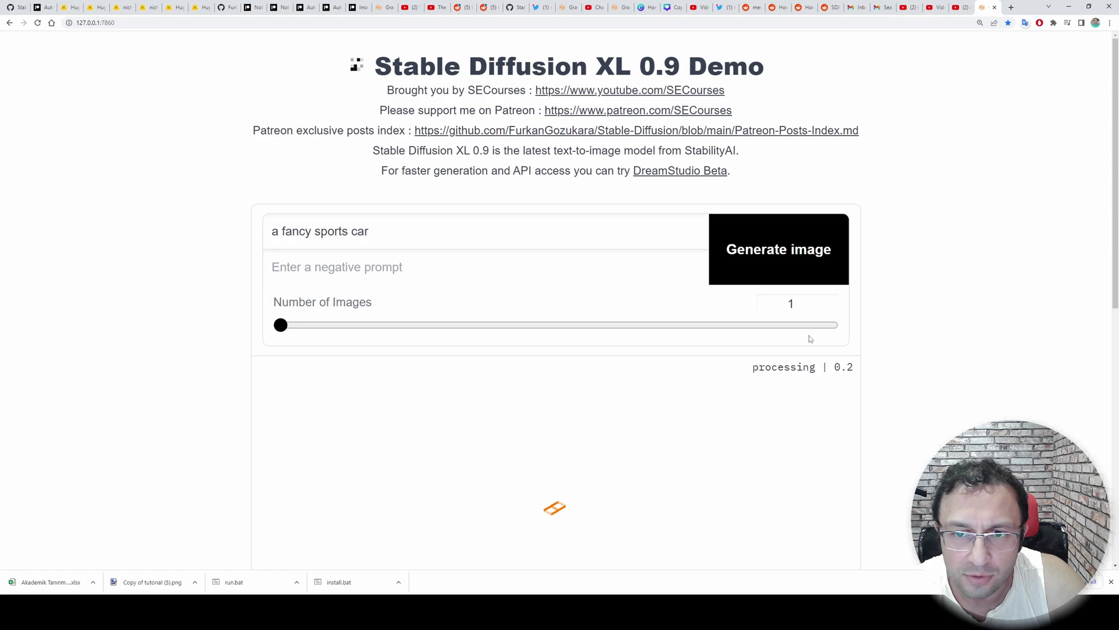
Position the GPU monitor beside the console to watch memory use during generation
key("alt+Tab")
key("ctrl+shift+Escape")
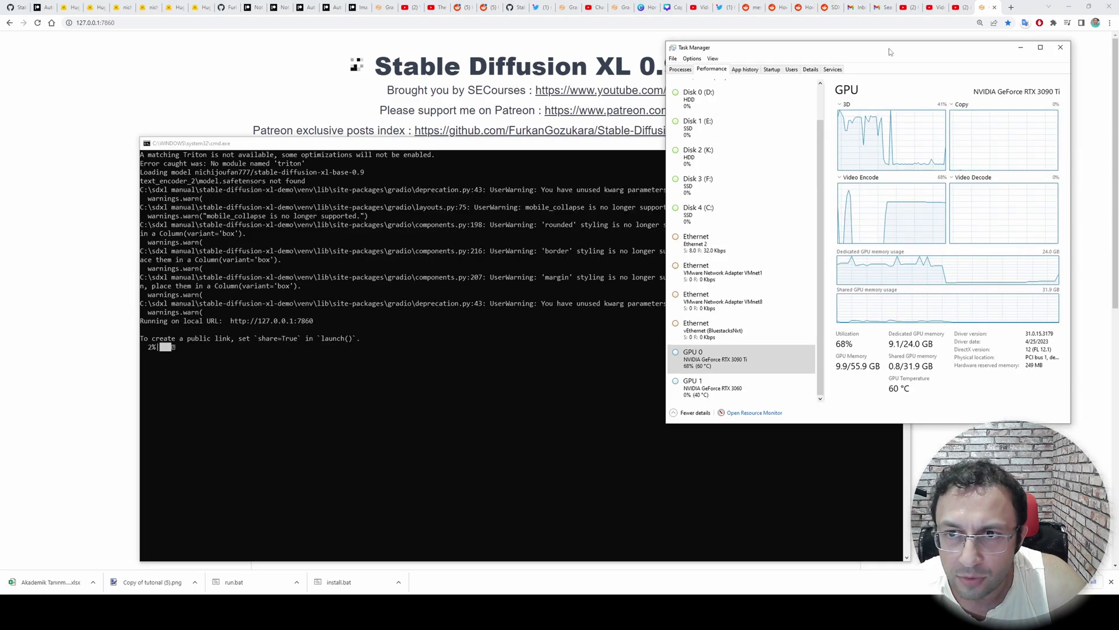
left_click_drag(879, 46, 520, 31)
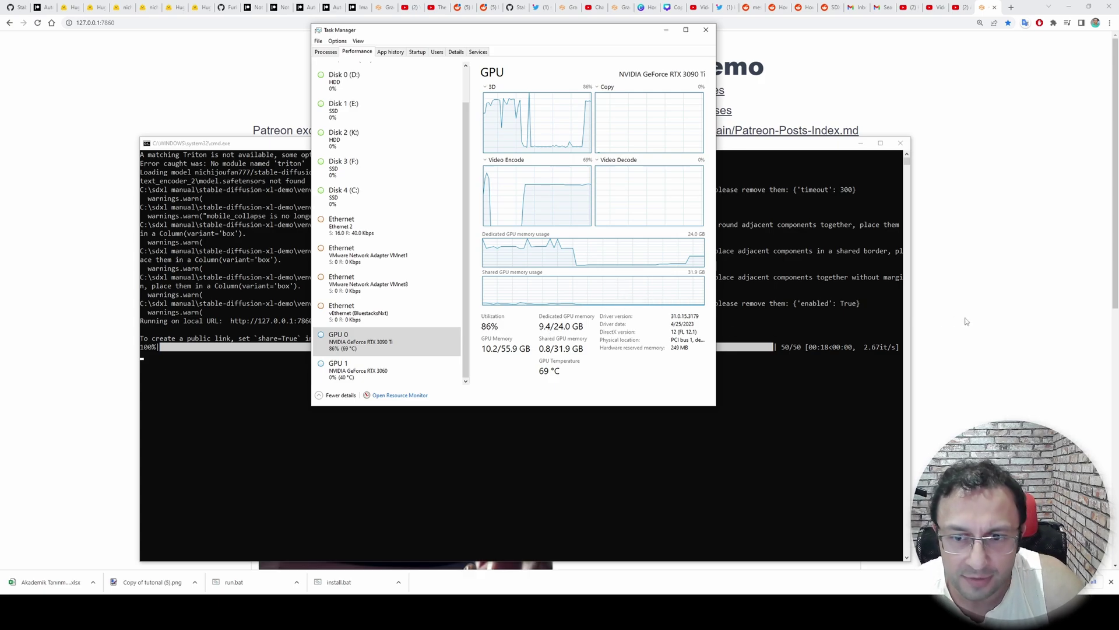
left_click(866, 361)
left_click(962, 355)
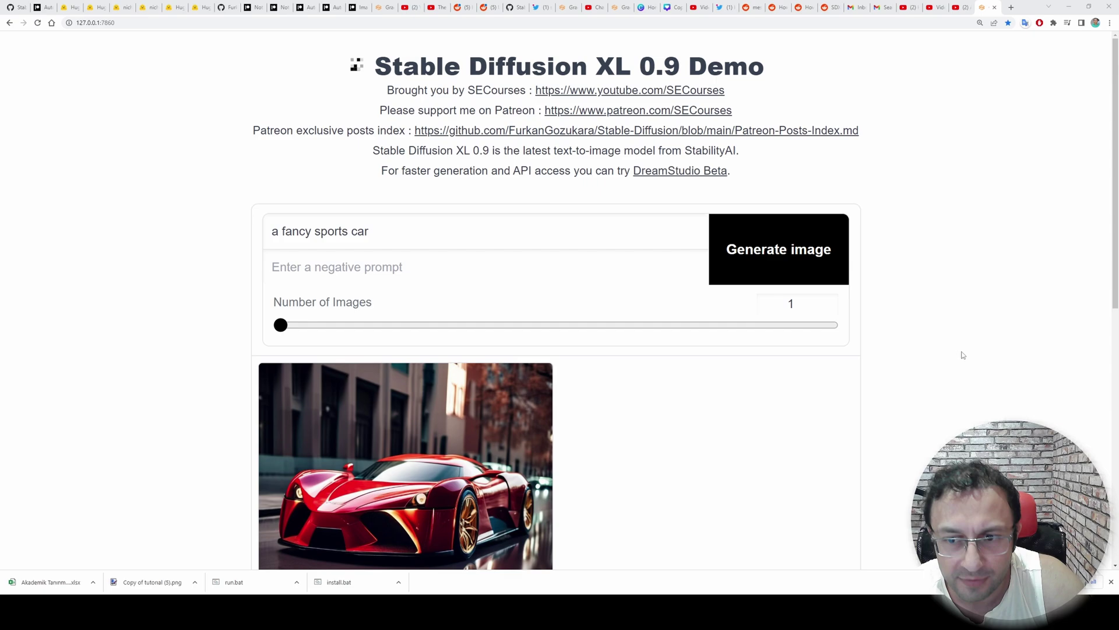
scroll(597, 387, "down", 3)
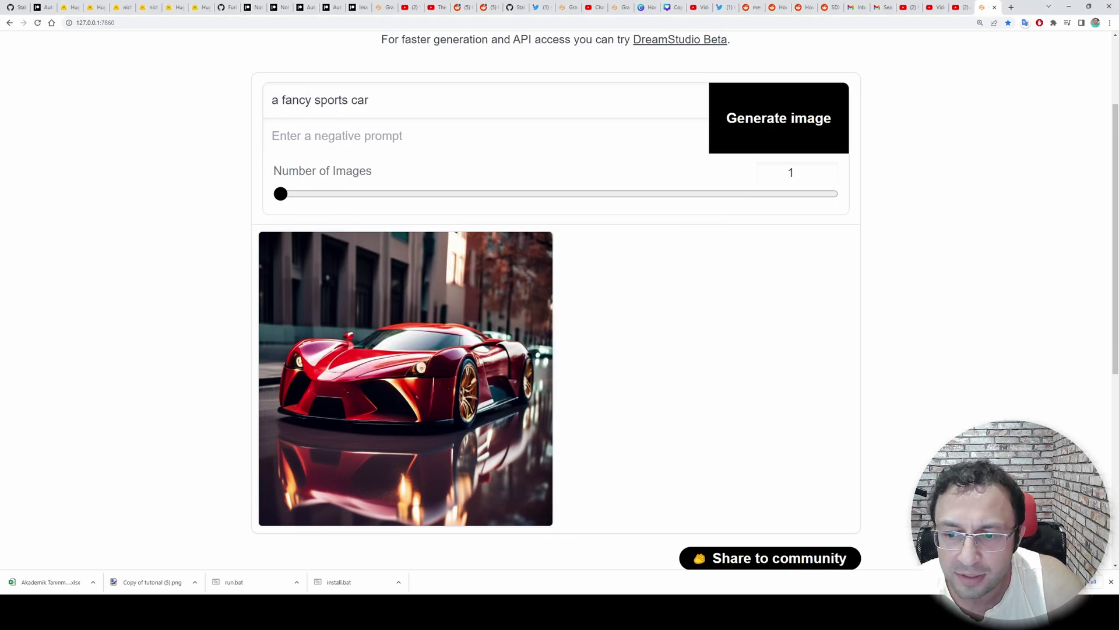
key("alt+Tab")
left_click(1003, 363)
scroll(1003, 363, "up", 3)
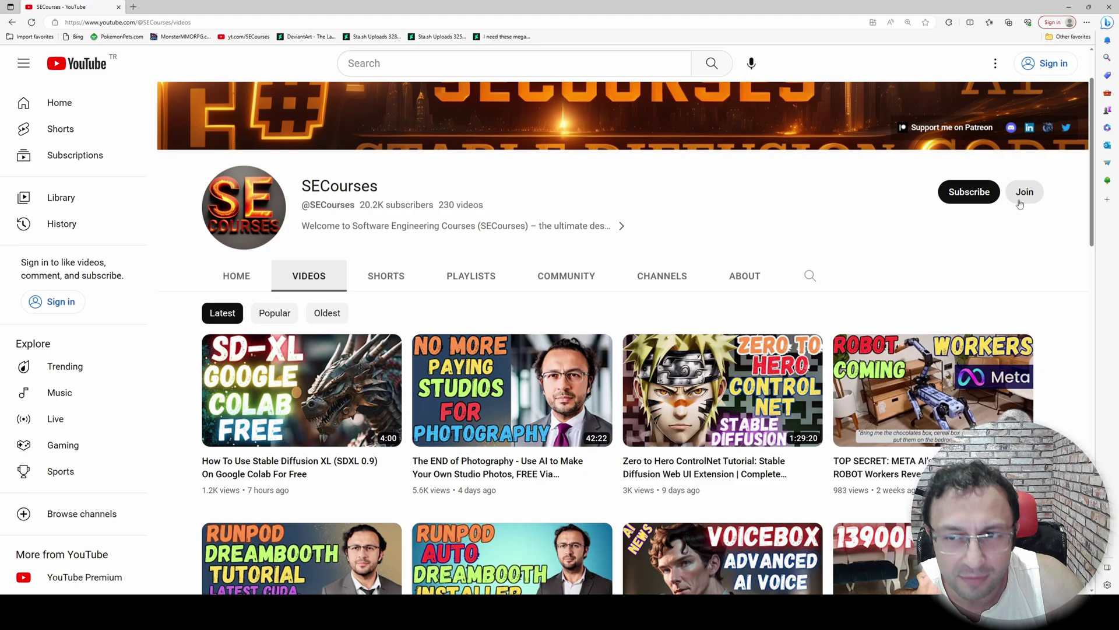
Open the 'Support me on Patreon' link, browse the membership tiers, then return to the SECourses videos list
left_click(938, 130)
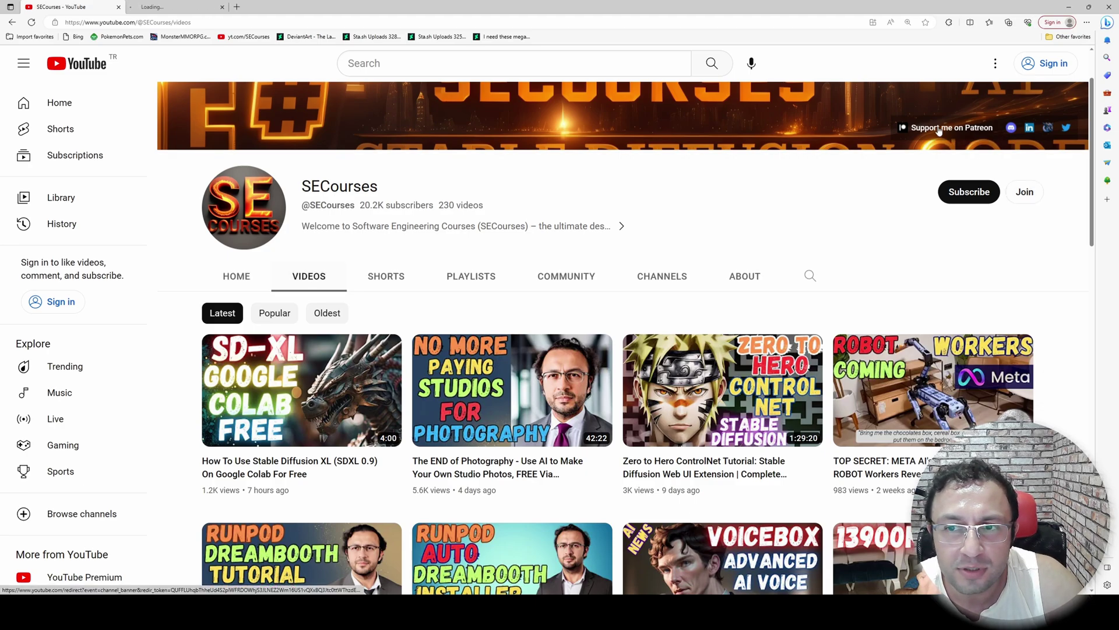
left_click(211, 4)
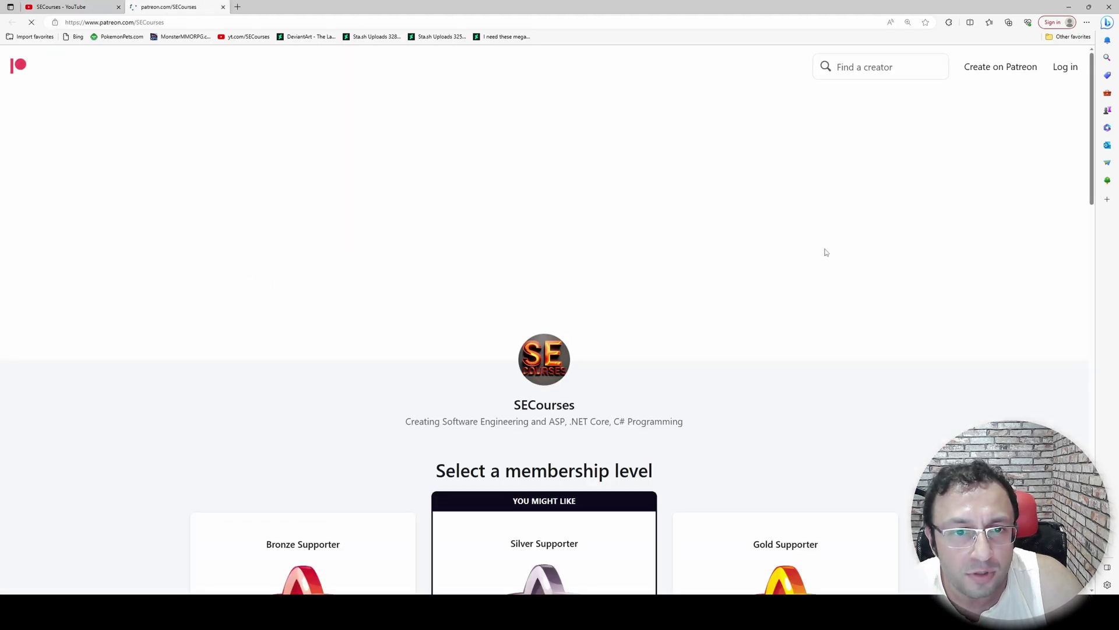
scroll(914, 374, "down", 4)
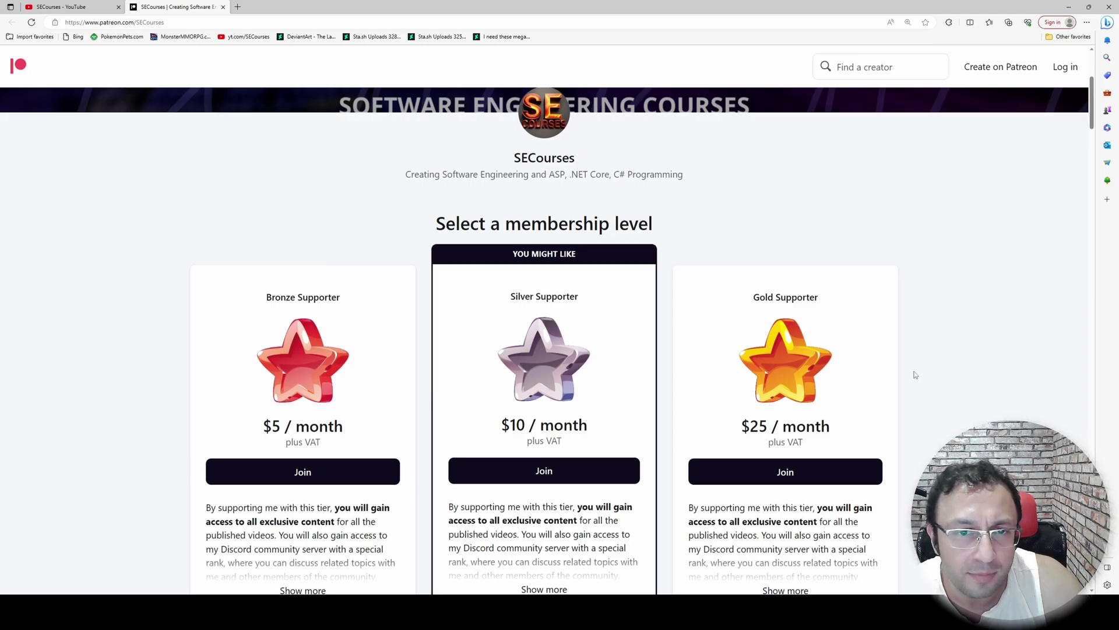
scroll(904, 432, "down", 2)
scroll(900, 459, "down", 2)
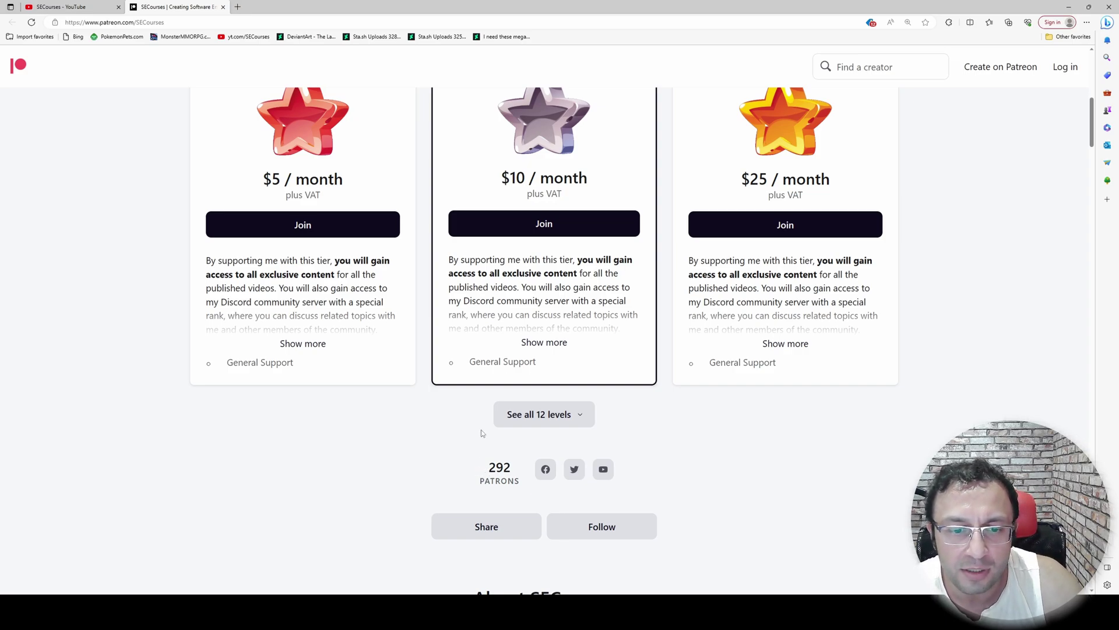
left_click(61, 7)
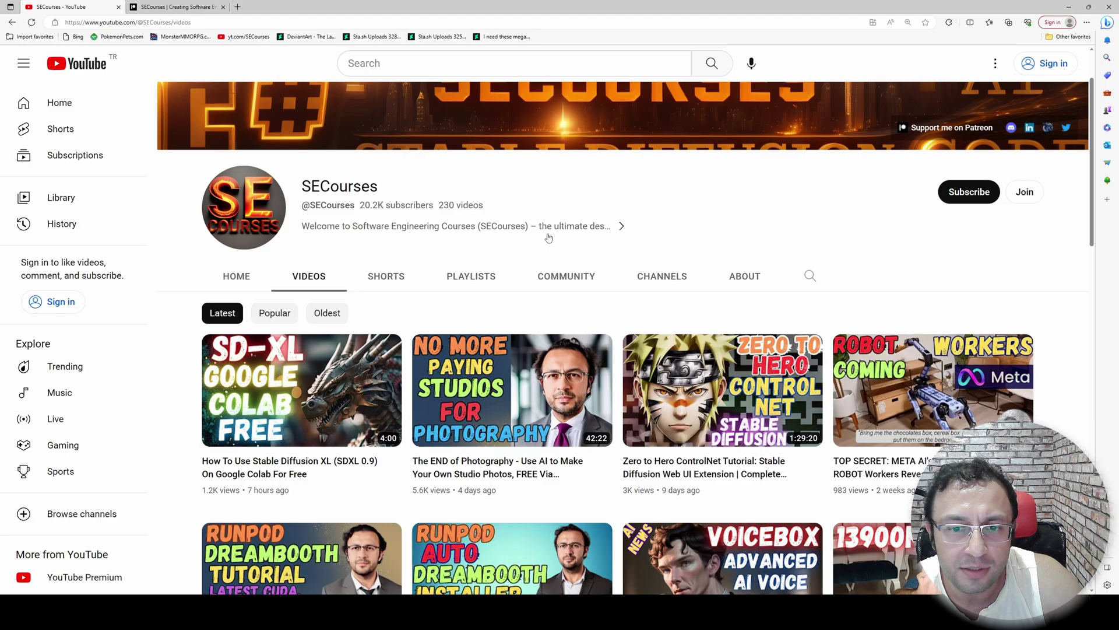
scroll(761, 263, "down", 3)
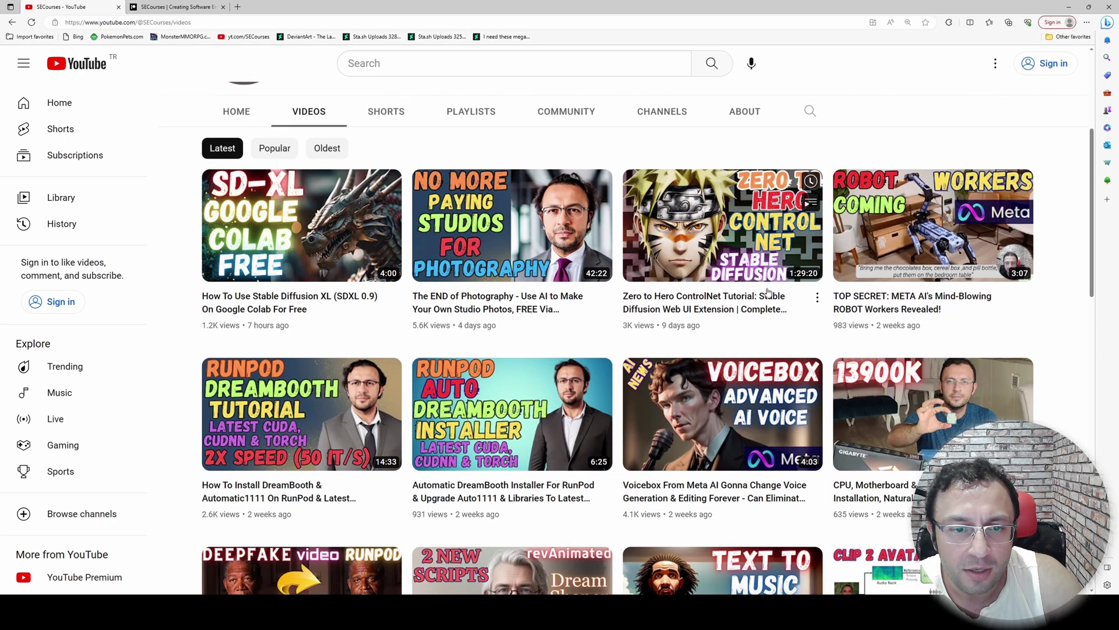